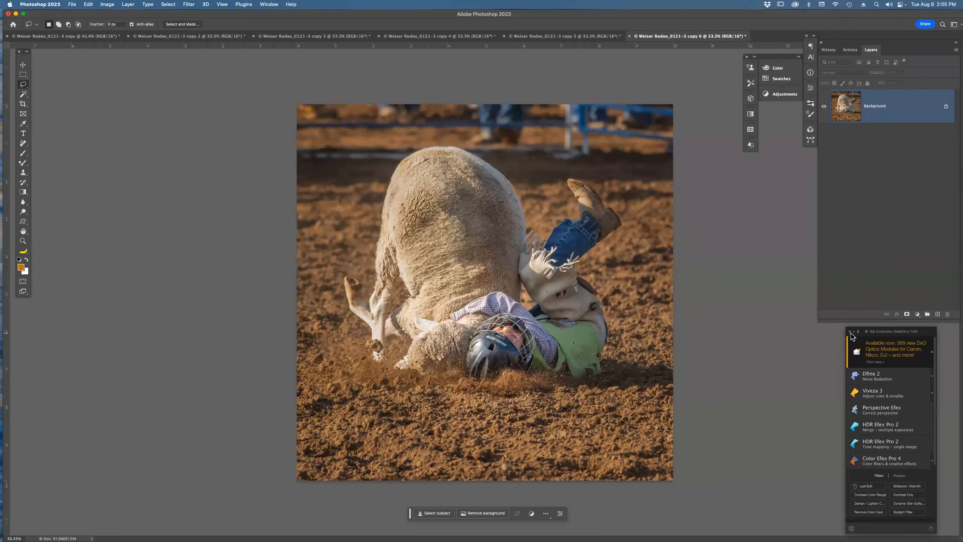
# Close the Nik Collection panel, bring the first copy forward and tile all open documents vertically
pyautogui.moveTo(850, 333); pyautogui.dragTo(845, 336)
pyautogui.click(839, 333)
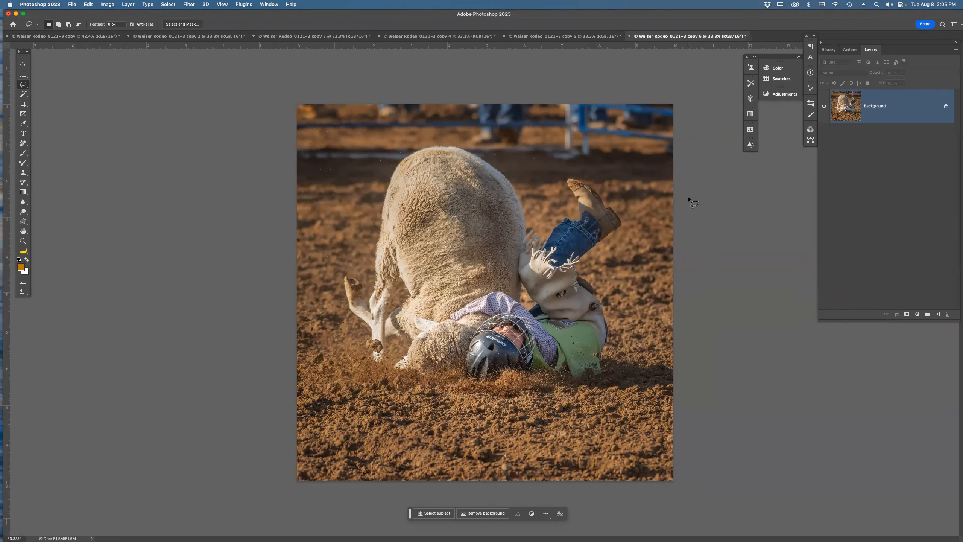
pyautogui.click(55, 36)
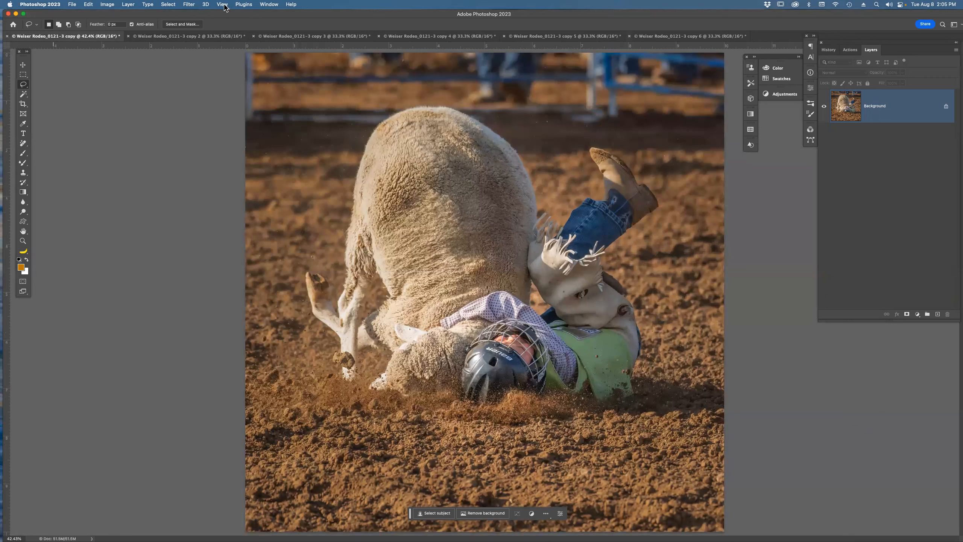
pyautogui.click(271, 5)
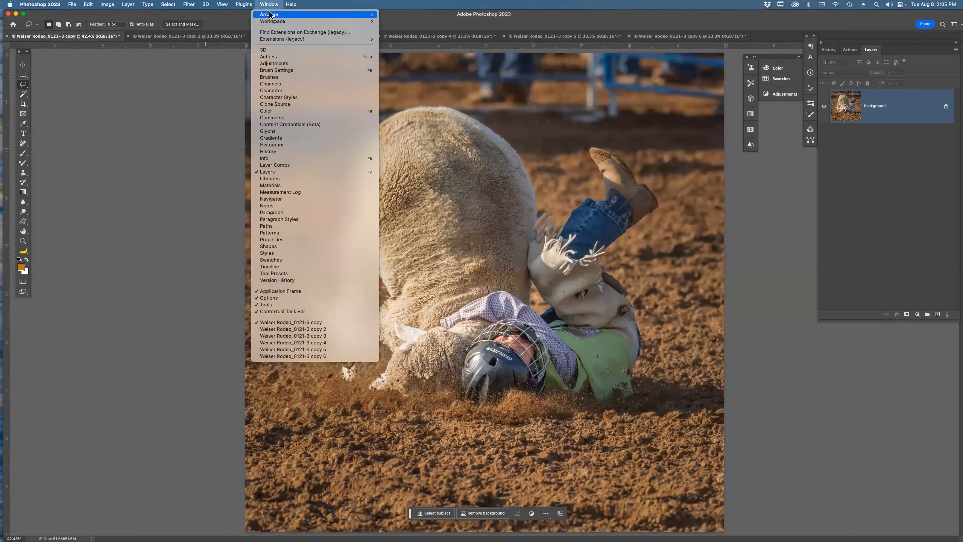
pyautogui.moveTo(271, 14)
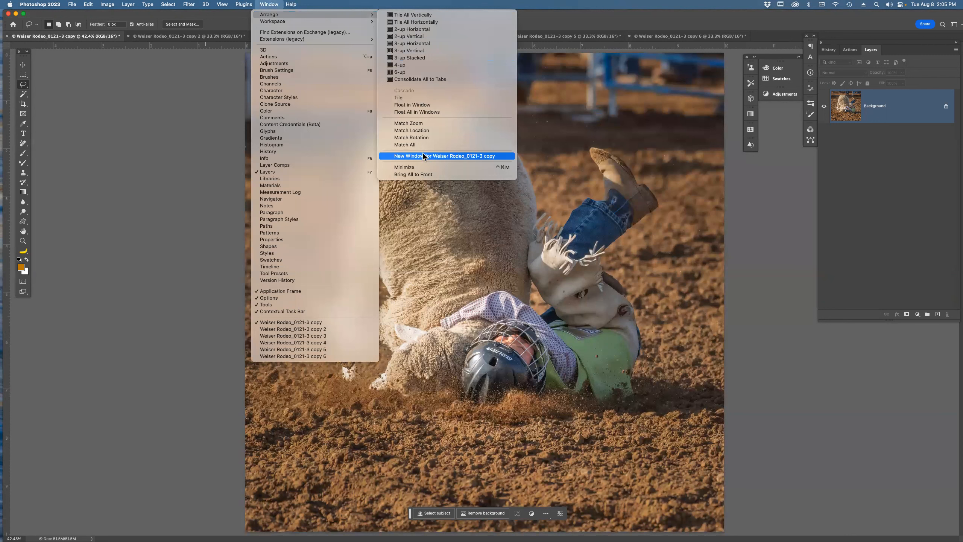
pyautogui.click(420, 15)
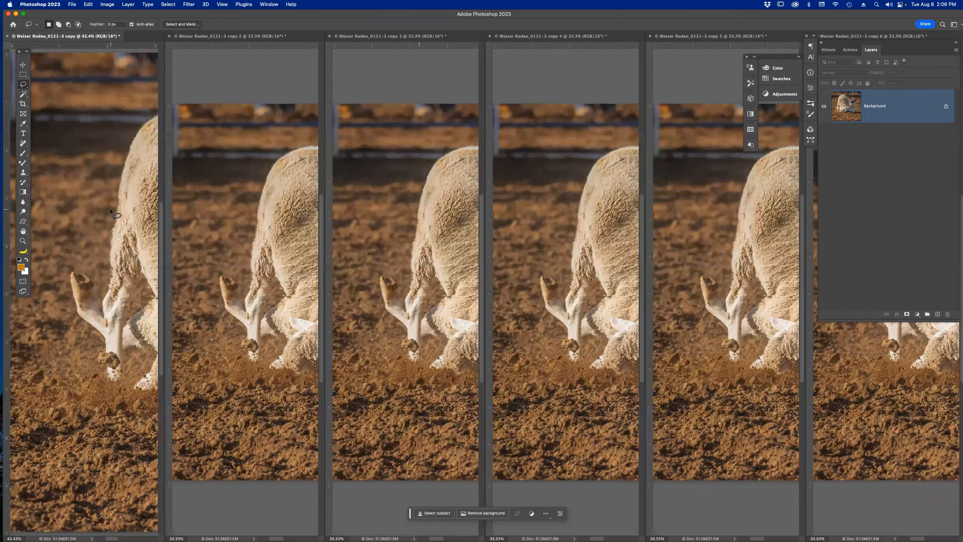
# Zoom out all the tiled windows together with the Zoom tool until the first copy is at 16.7%
pyautogui.press('z')
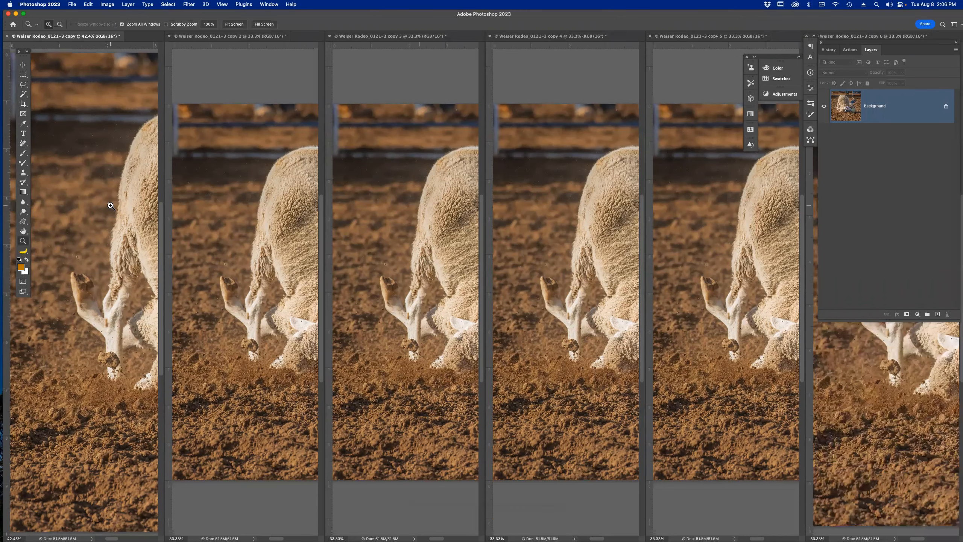
pyautogui.click(111, 206)
pyautogui.press('alt')
pyautogui.keyDown('alt'); pyautogui.click(110, 206); pyautogui.keyUp('alt')
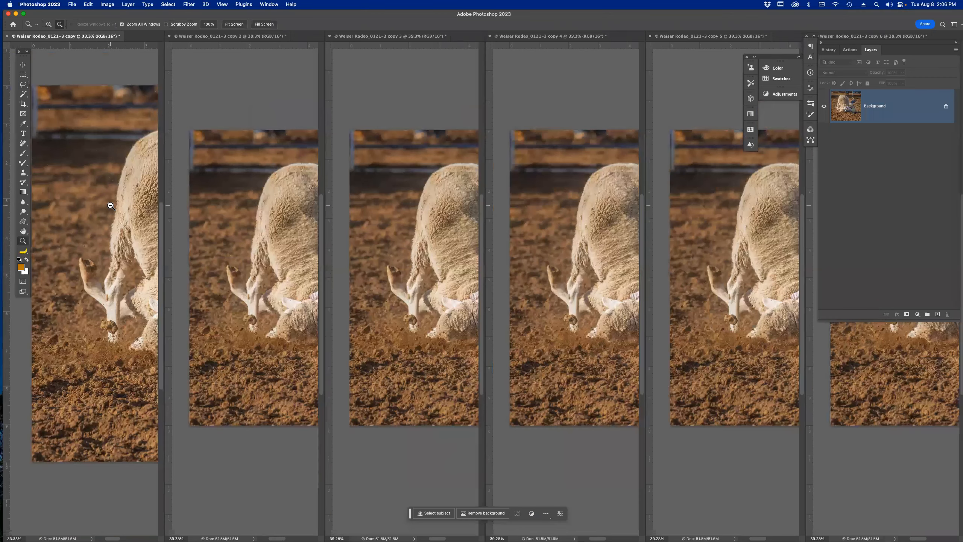
pyautogui.keyDown('alt'); pyautogui.click(110, 205); pyautogui.keyUp('alt')
pyautogui.keyDown('alt'); pyautogui.click(110, 206); pyautogui.keyUp('alt')
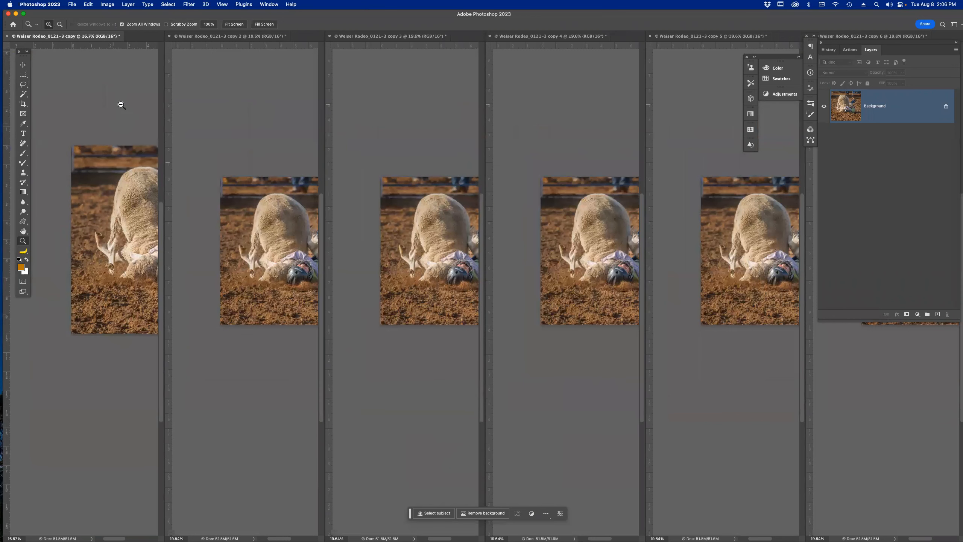
# Match the zoom of all tiled windows to the first copy
pyautogui.click(269, 5)
pyautogui.moveTo(281, 14)
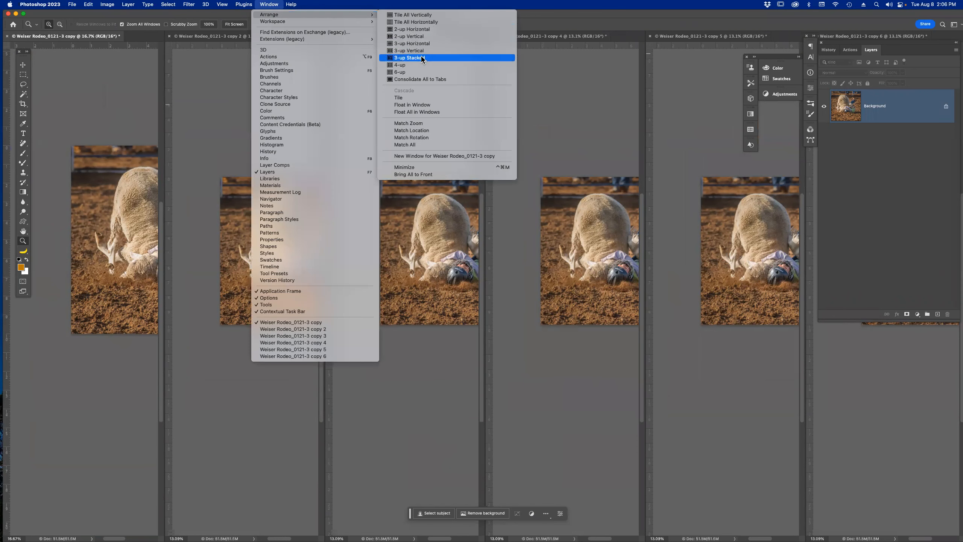
pyautogui.click(433, 124)
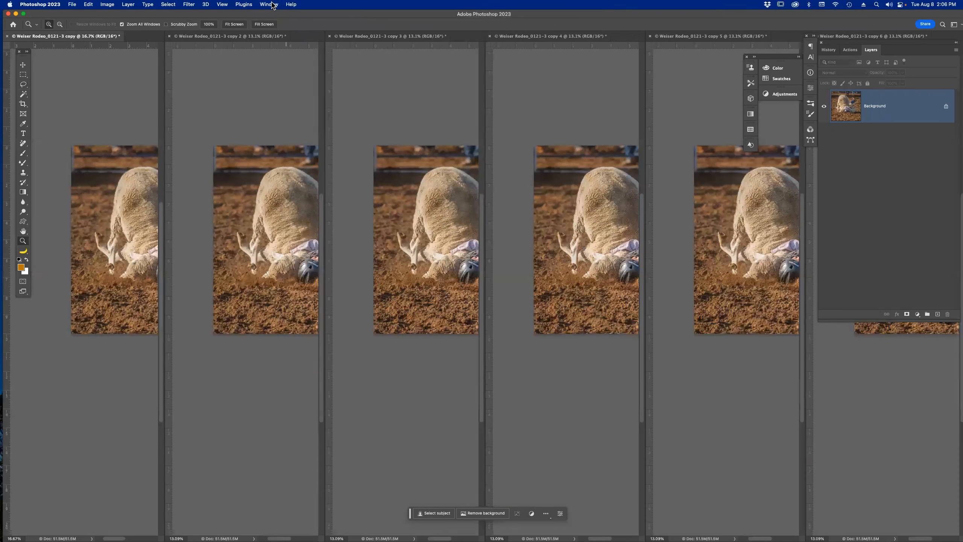
pyautogui.click(272, 5)
pyautogui.moveTo(284, 4)
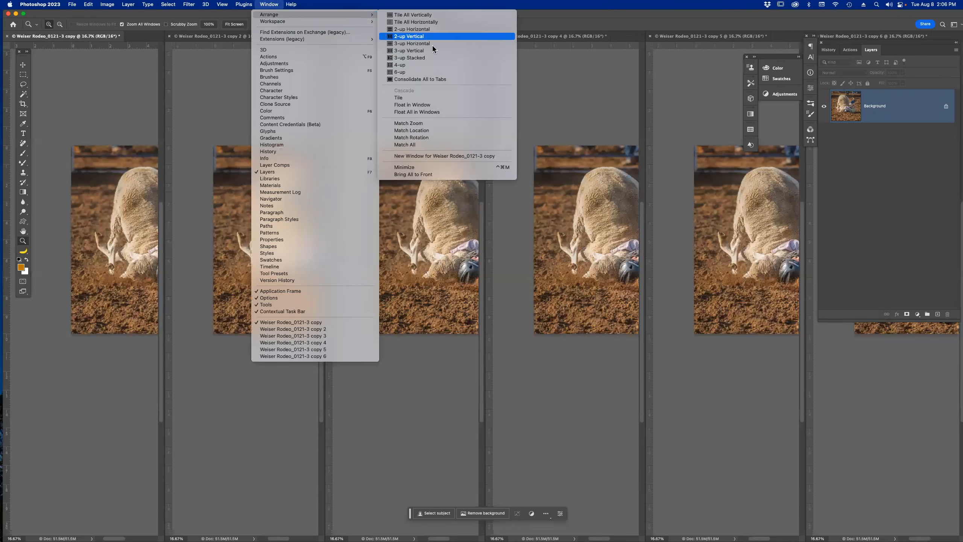
pyautogui.click(434, 124)
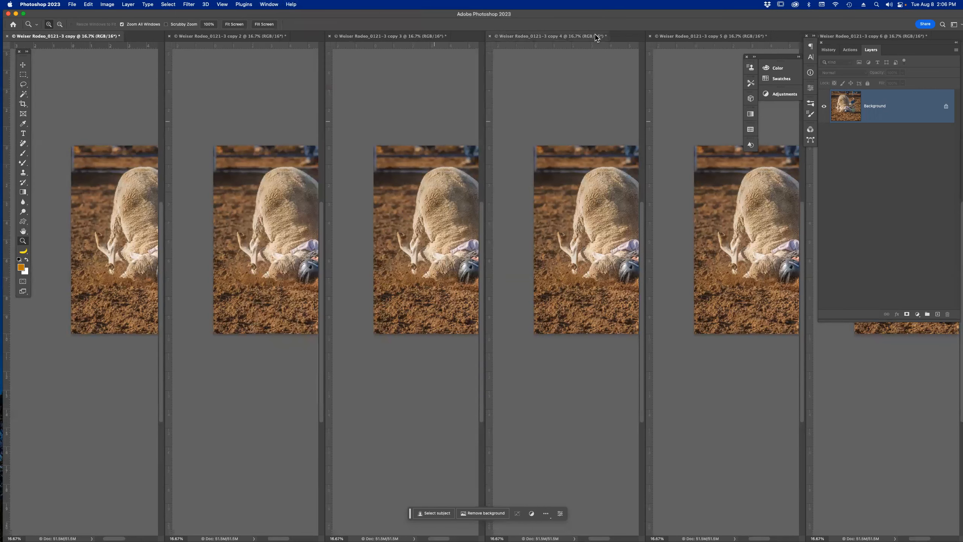
# Zoom all the tiled windows in to 33.3% and pan the first copy towards the rider's helmet
pyautogui.click(119, 206)
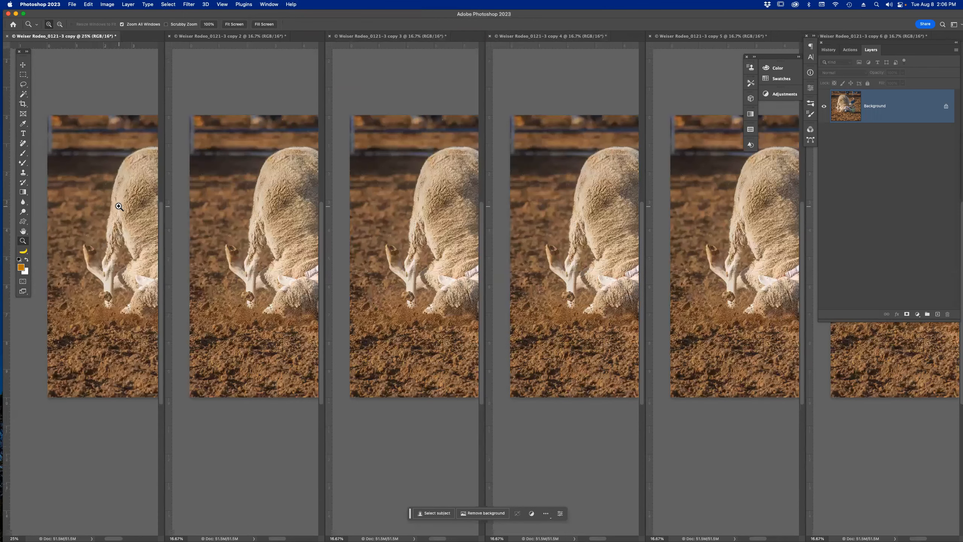
pyautogui.moveTo(126, 199); pyautogui.dragTo(80, 198)
pyautogui.hscroll(3, 102, 228)
pyautogui.scroll(-2, 103, 228)
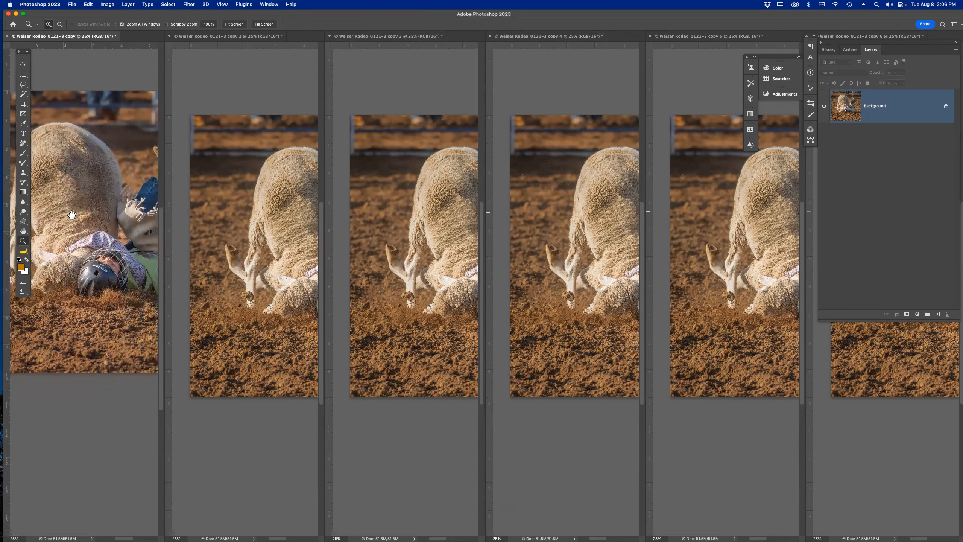
pyautogui.click(94, 226)
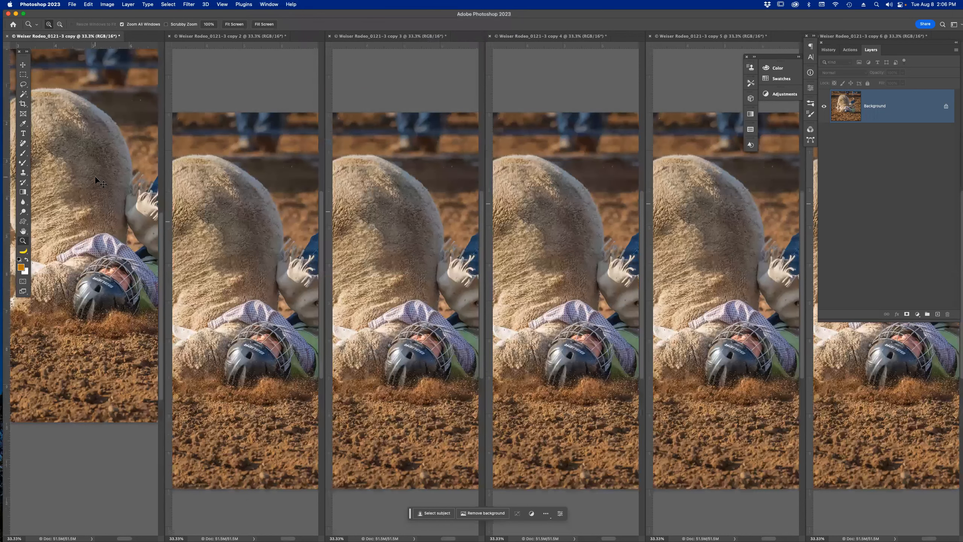
# Reduce the first copy's view to 12.5% and hide the panels and that window's rulers
pyautogui.scroll(-5, 99, 242)
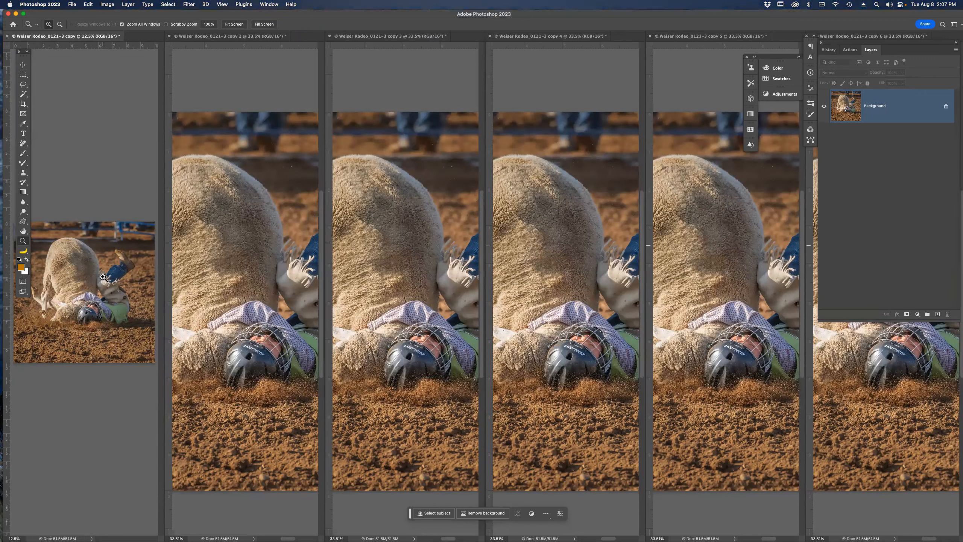
pyautogui.press('Tab')
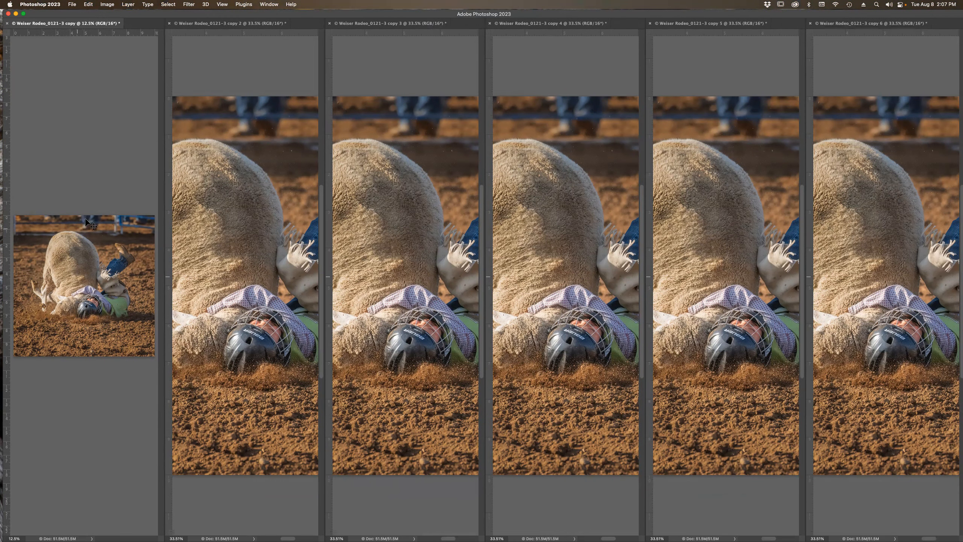
pyautogui.press('super+r')
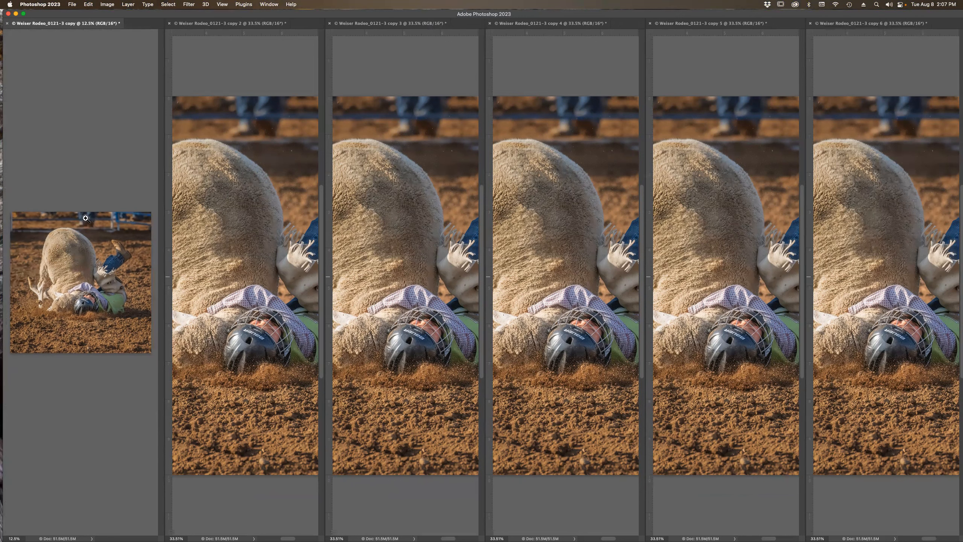
# Zoom the first copy to 16.7% and match all windows to its zoom, location and rotation
pyautogui.click(79, 262)
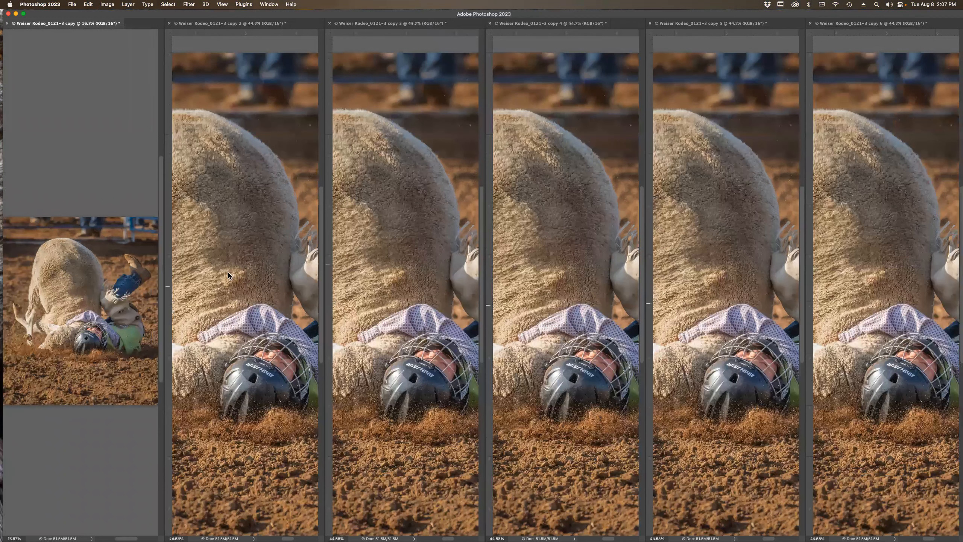
pyautogui.click(269, 4)
pyautogui.moveTo(272, 15)
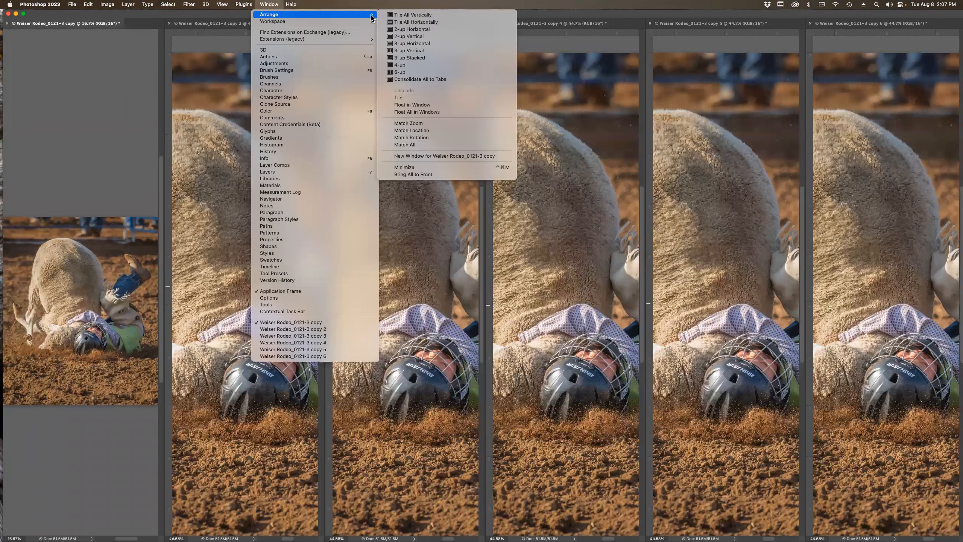
pyautogui.click(430, 145)
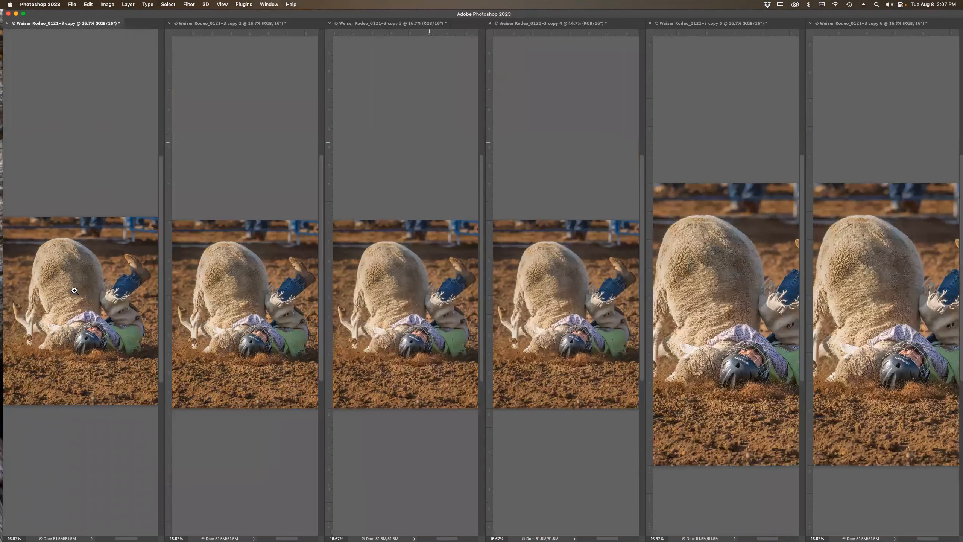
# Zoom all windows in to 50% around the rider's helmet and move the images in copy 2 and copy 4 upward
pyautogui.click(257, 321)
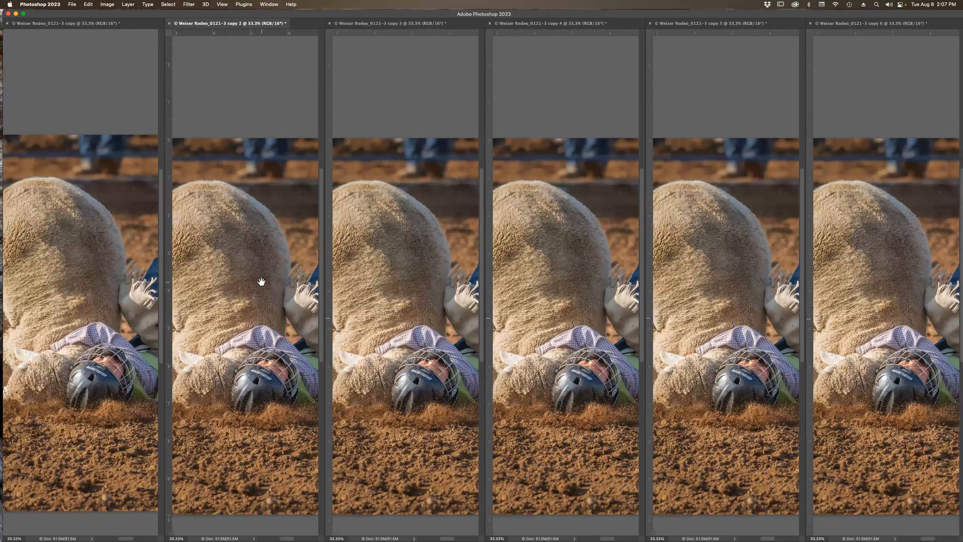
pyautogui.scroll(-5, 261, 281)
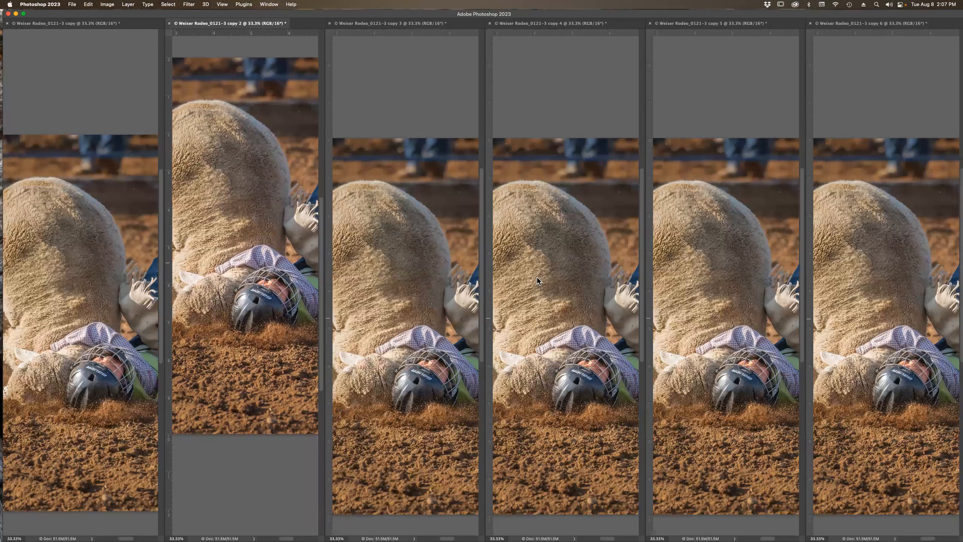
pyautogui.click(541, 275)
pyautogui.moveTo(539, 256); pyautogui.dragTo(539, 174)
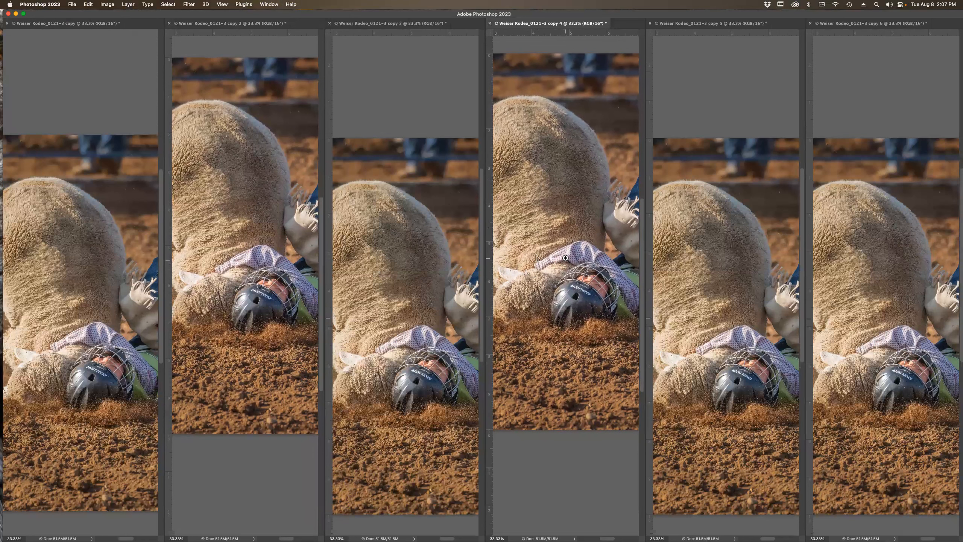
pyautogui.click(558, 272)
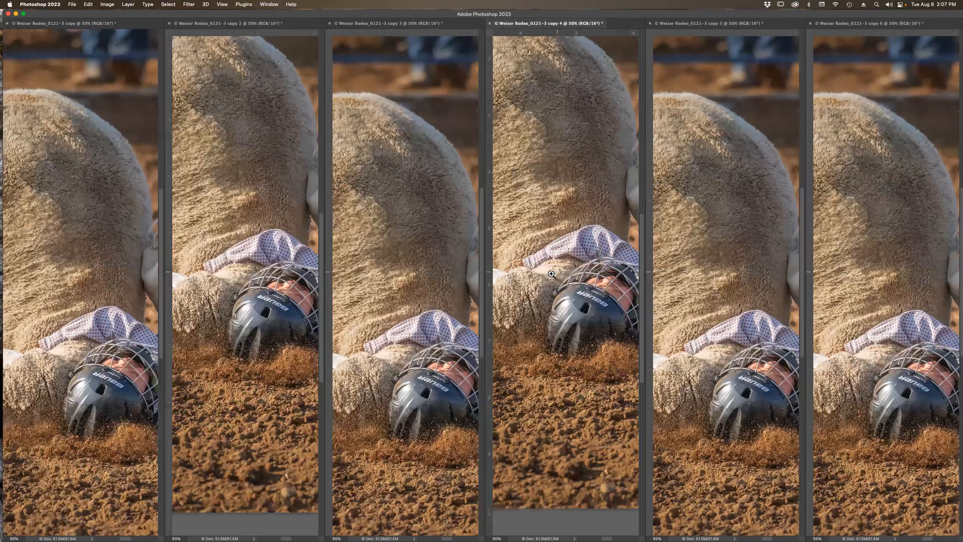
# Fit copy 4 in its window, and bring its view up to 16.7% with the Zoom tool
pyautogui.press('super+0')
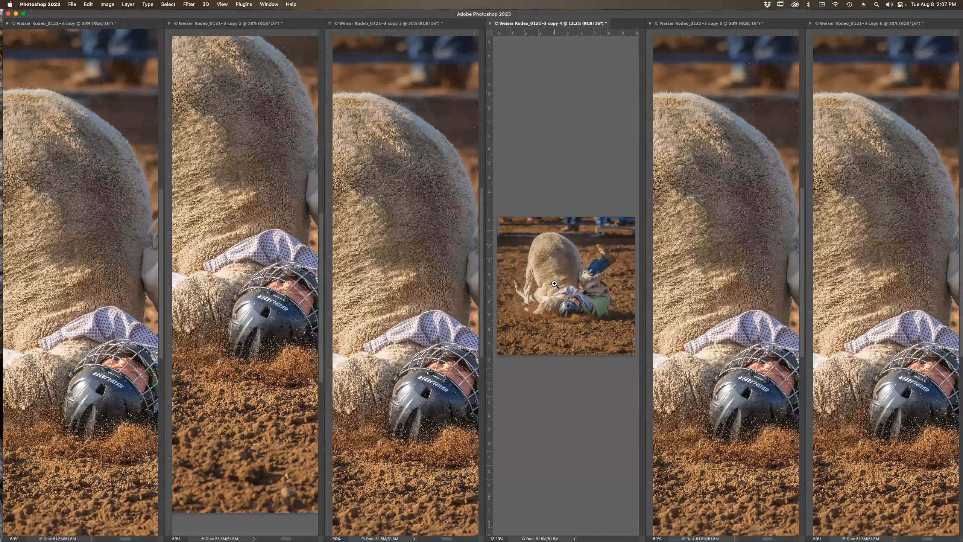
pyautogui.click(554, 284)
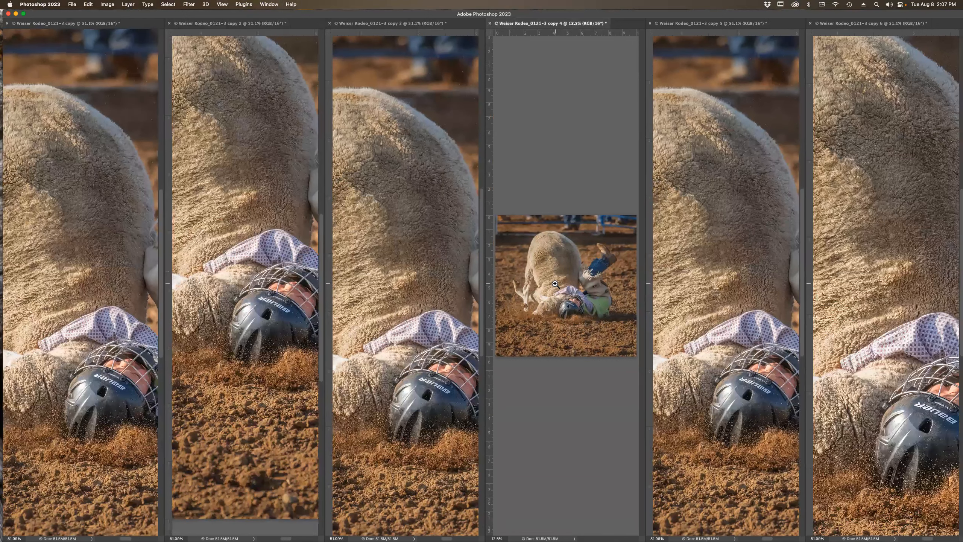
pyautogui.click(555, 284)
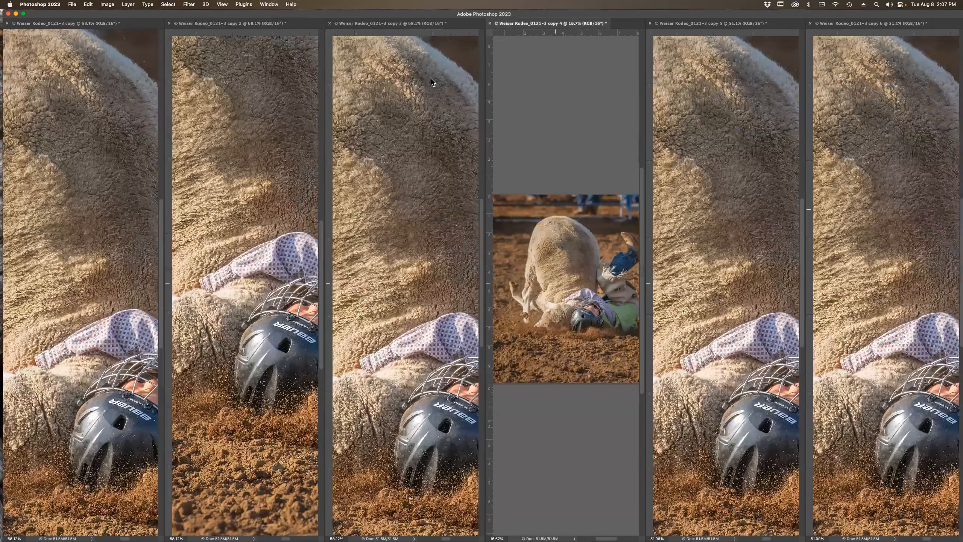
# Consolidate all the tiled documents back into tabs and zoom copy 4 in to 25%
pyautogui.click(270, 4)
pyautogui.moveTo(289, 14)
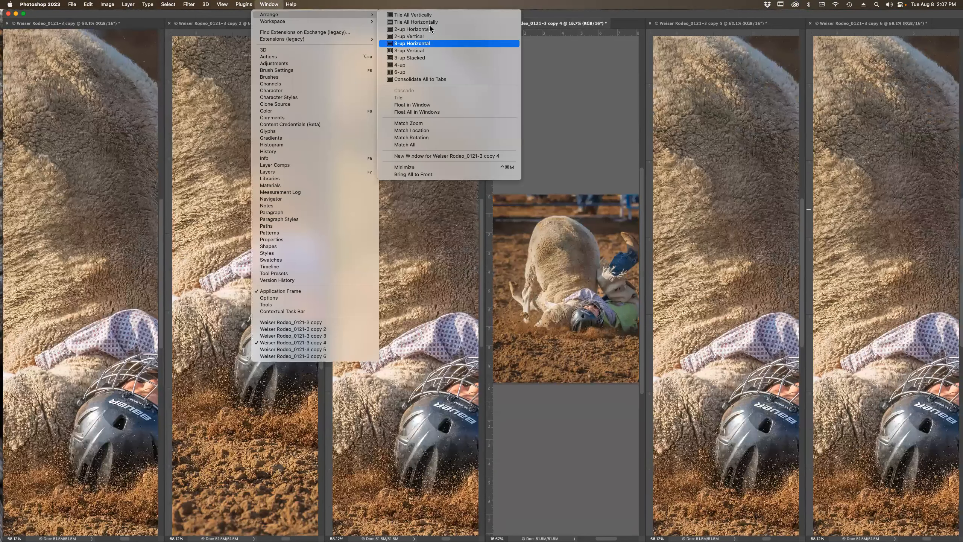
pyautogui.click(435, 79)
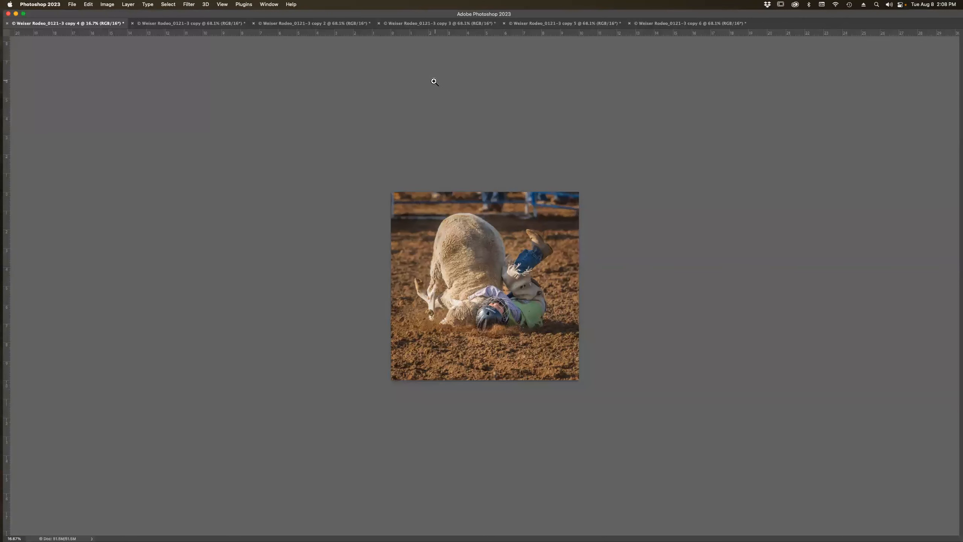
pyautogui.keyDown('shift'); pyautogui.click(484, 264); pyautogui.keyUp('shift')
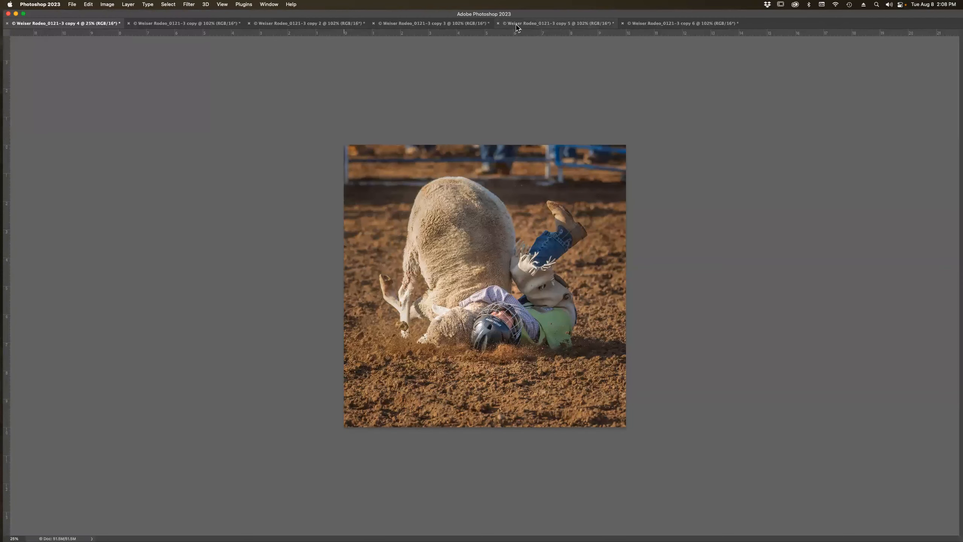
# Arrange the documents in a 3-up stacked layout and bring the rider's patterned shirt into view in copy 5
pyautogui.click(267, 5)
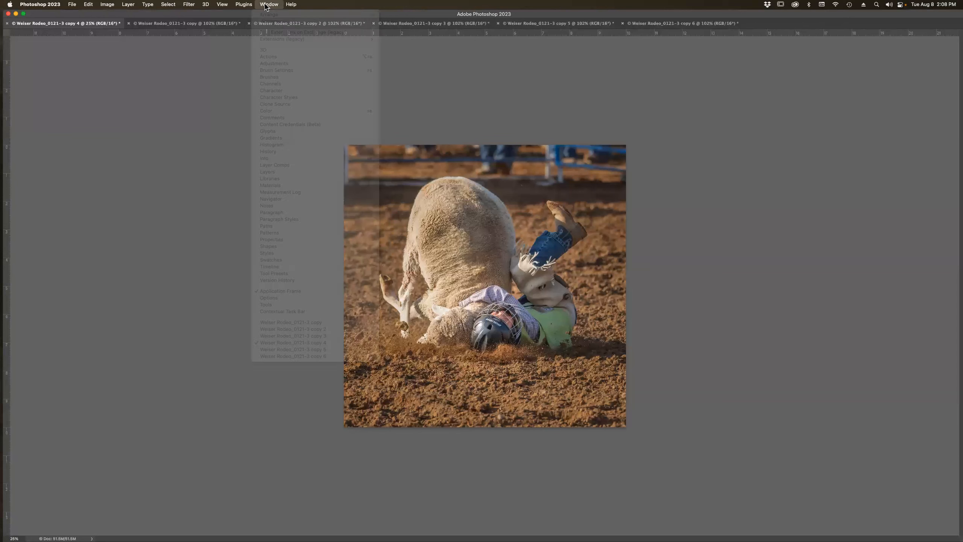
pyautogui.moveTo(336, 16)
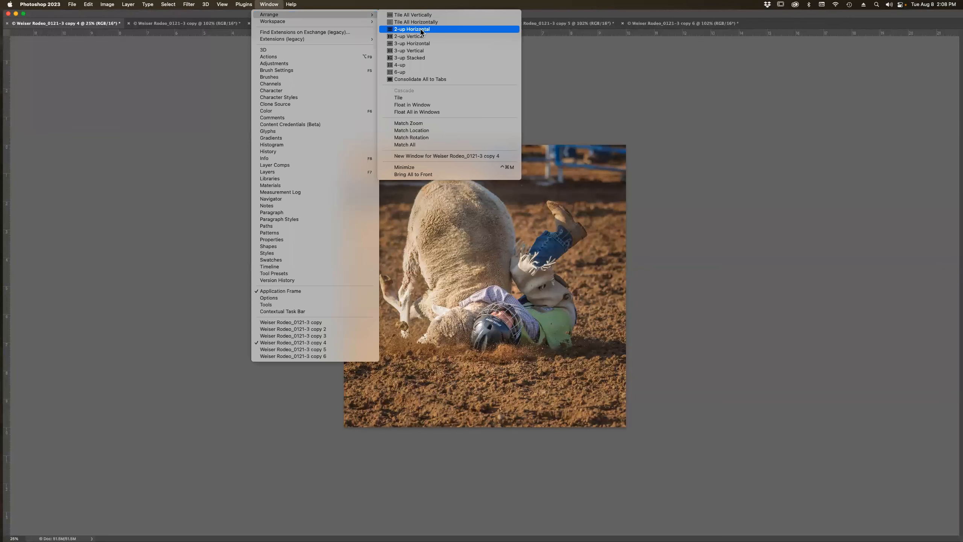
pyautogui.click(423, 59)
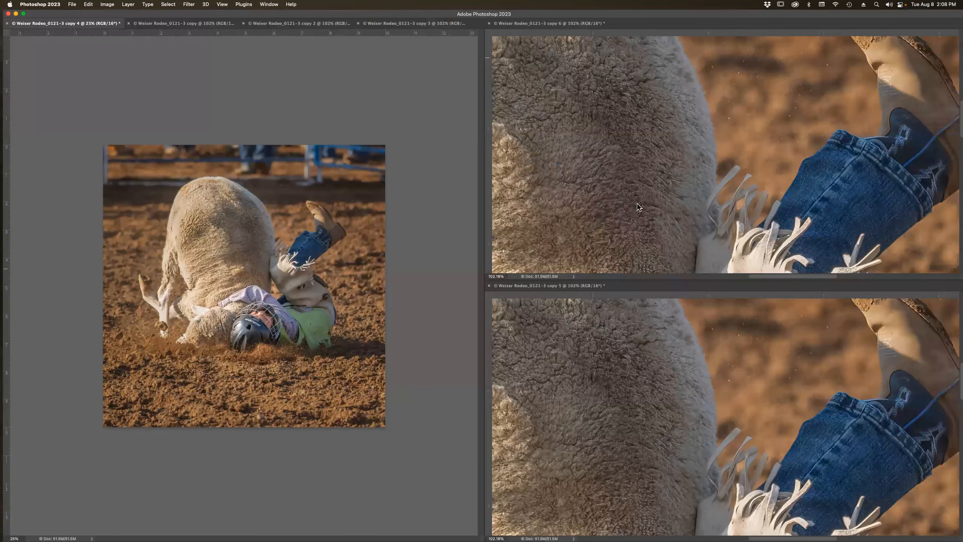
pyautogui.click(247, 285)
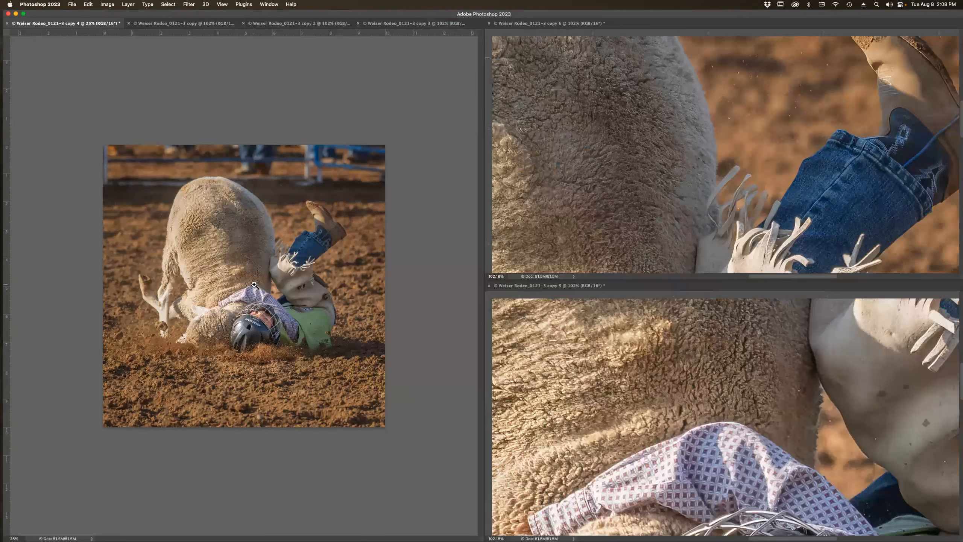
# Fit the whole photo on screen in the copy 6 window and in the copy 5 window
pyautogui.click(670, 191)
pyautogui.press('super+0')
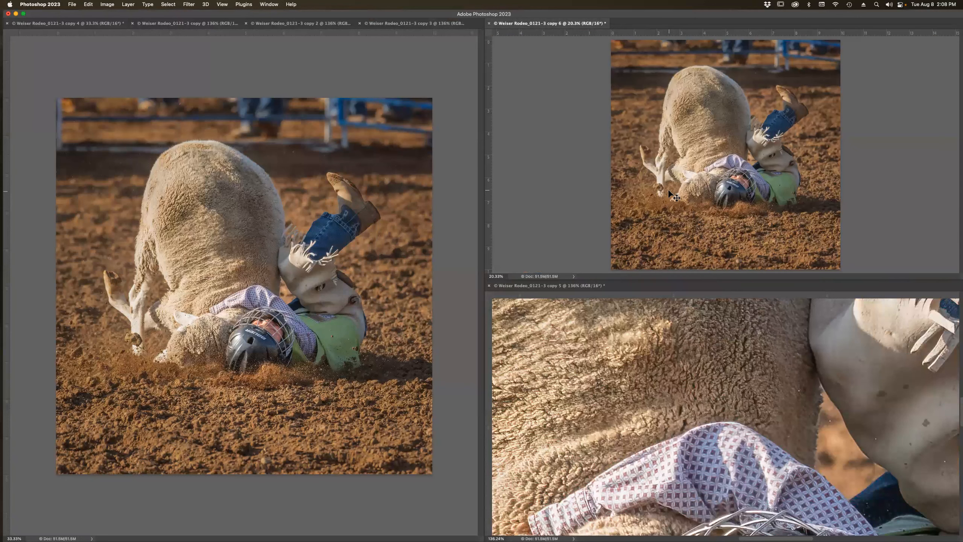
pyautogui.click(670, 359)
pyautogui.press('super+0')
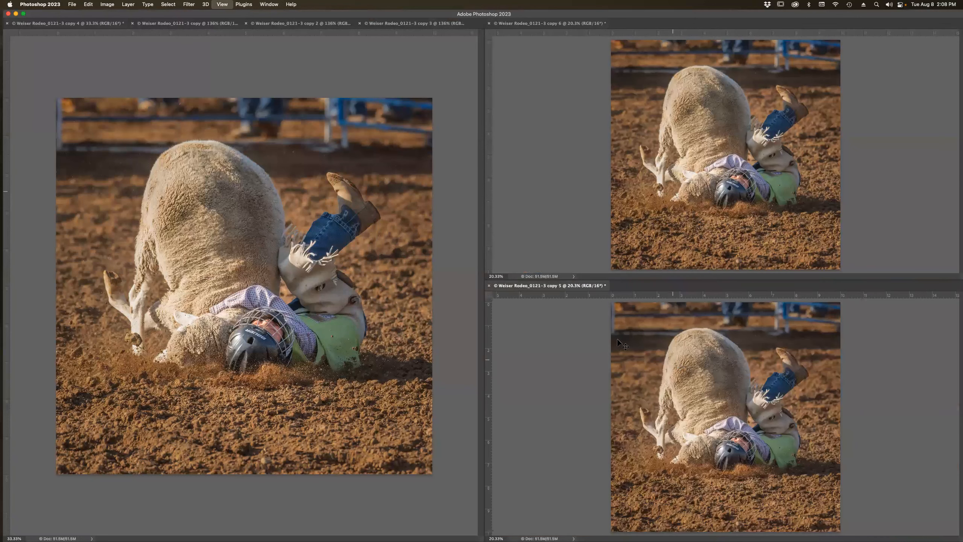
# Zoom in on the rider's helmet in copy 4 with the Zoom tool, centre the face, and bring copy 4 out to 200%
pyautogui.click(339, 262)
pyautogui.press('z')
pyautogui.moveTo(245, 287); pyautogui.dragTo(330, 385)
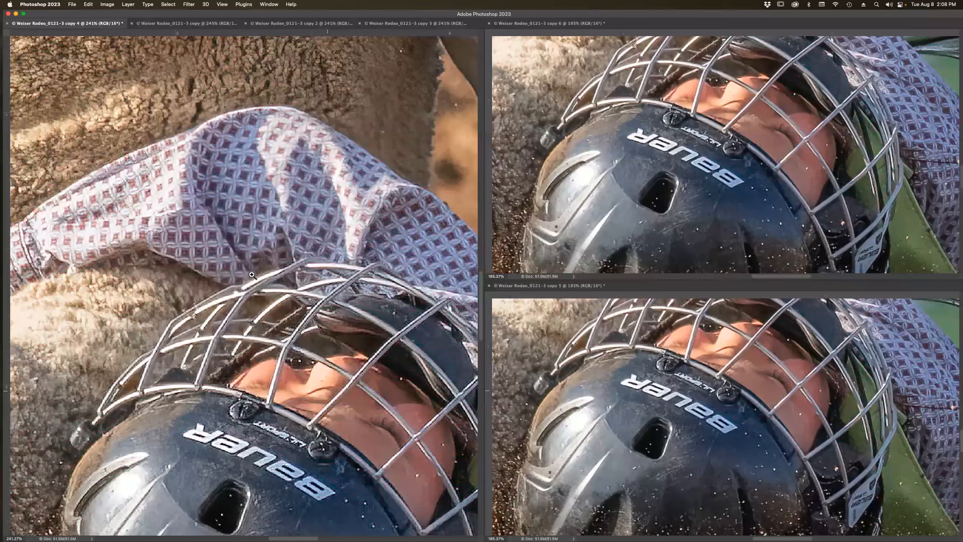
pyautogui.scroll(-5, 250, 273)
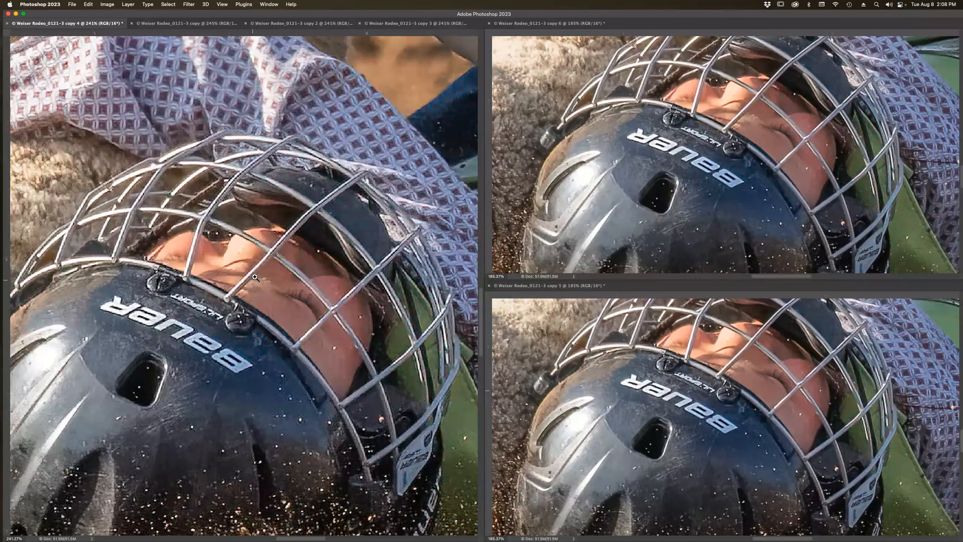
pyautogui.keyDown('alt'); pyautogui.click(250, 281); pyautogui.keyUp('alt')
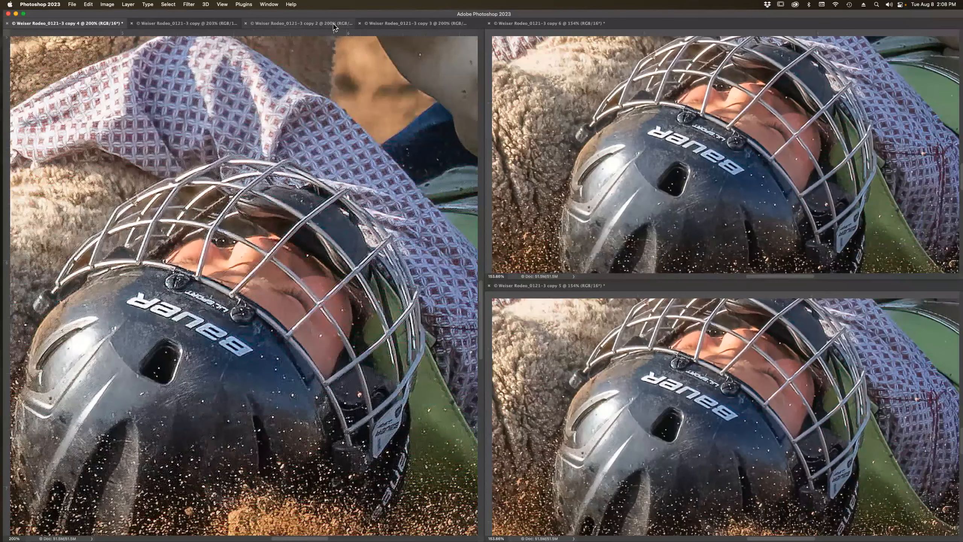
# Consolidate all documents to tabs, arrange them in a 4-up layout, and bring more of the helmet into view in copy 4
pyautogui.click(272, 5)
pyautogui.moveTo(370, 15)
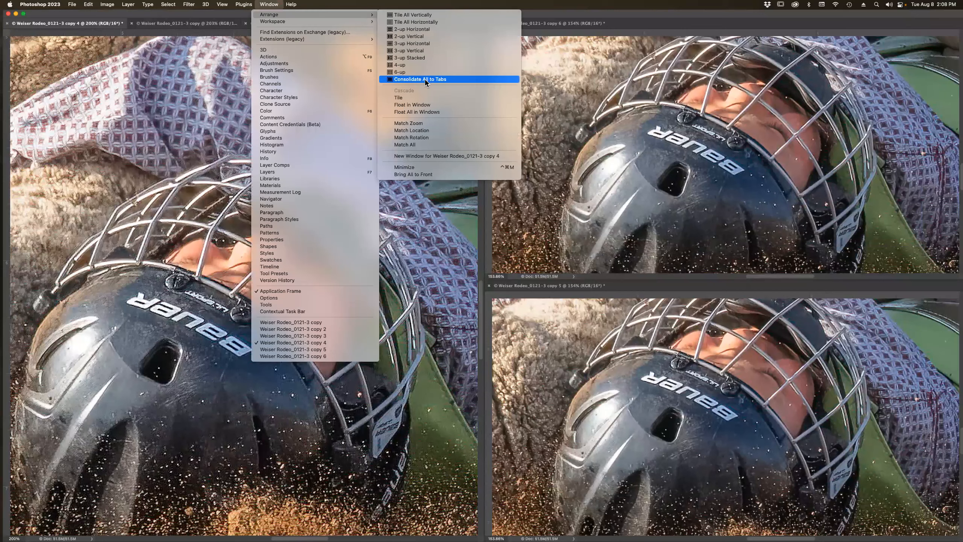
pyautogui.click(424, 79)
pyautogui.click(274, 4)
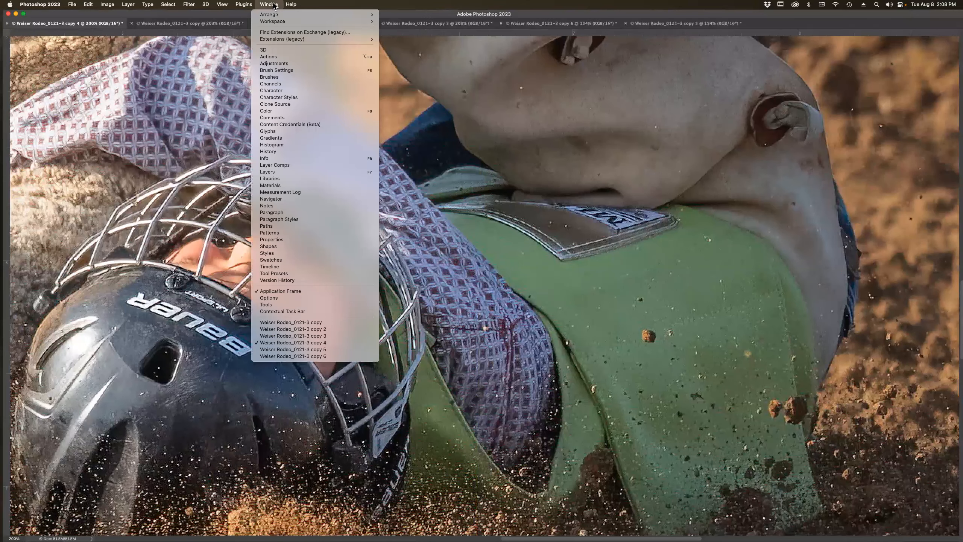
pyautogui.moveTo(275, 14)
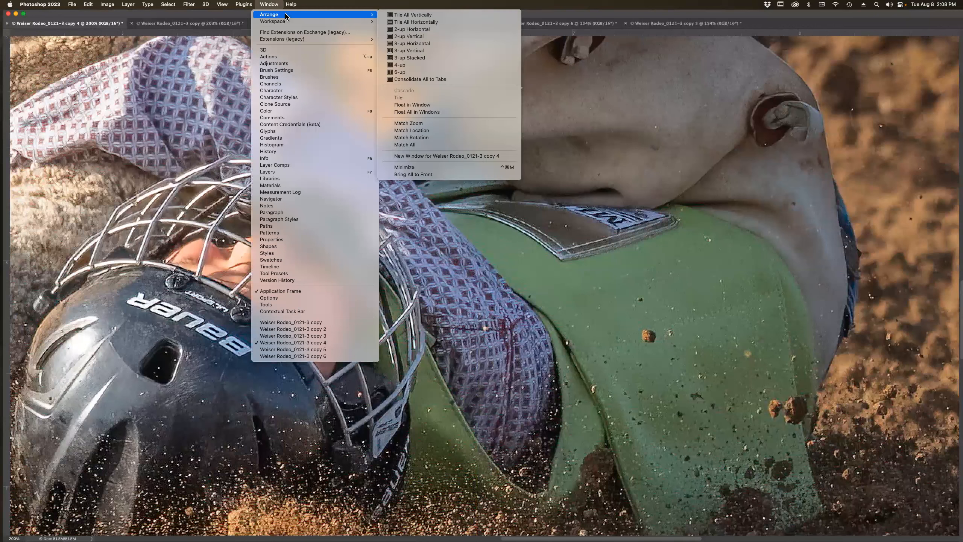
pyautogui.click(431, 67)
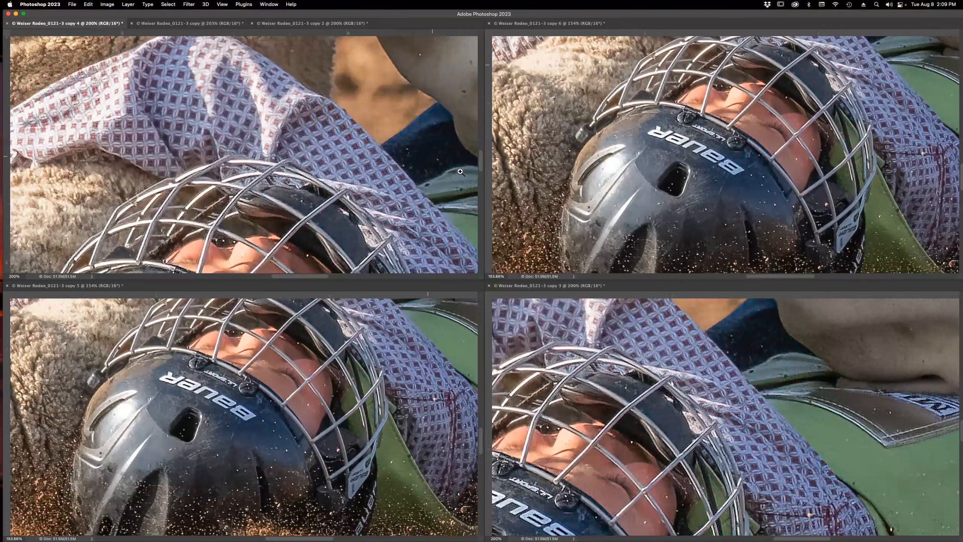
pyautogui.moveTo(279, 209); pyautogui.dragTo(286, 131)
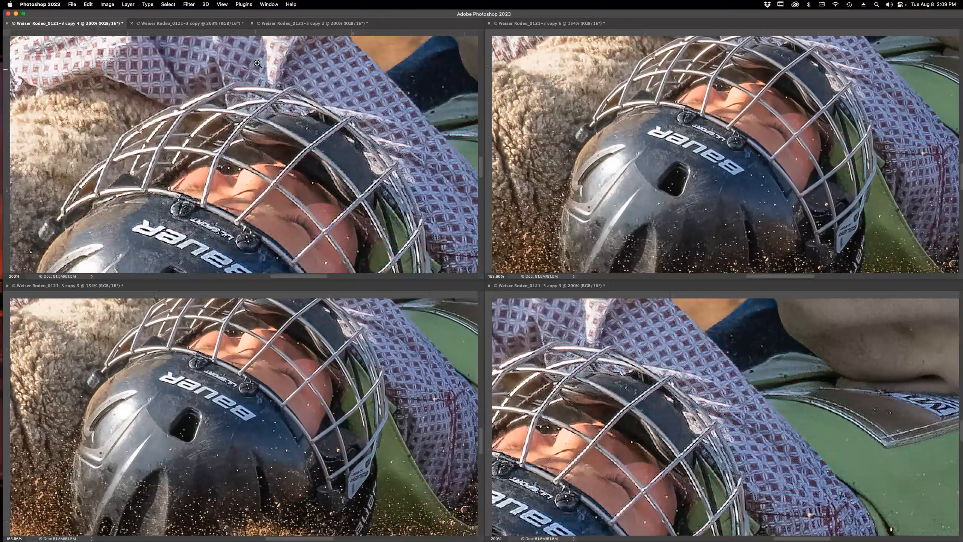
# Consolidate the 4-up documents back into tabs and tile all six copies
pyautogui.click(274, 4)
pyautogui.moveTo(281, 17)
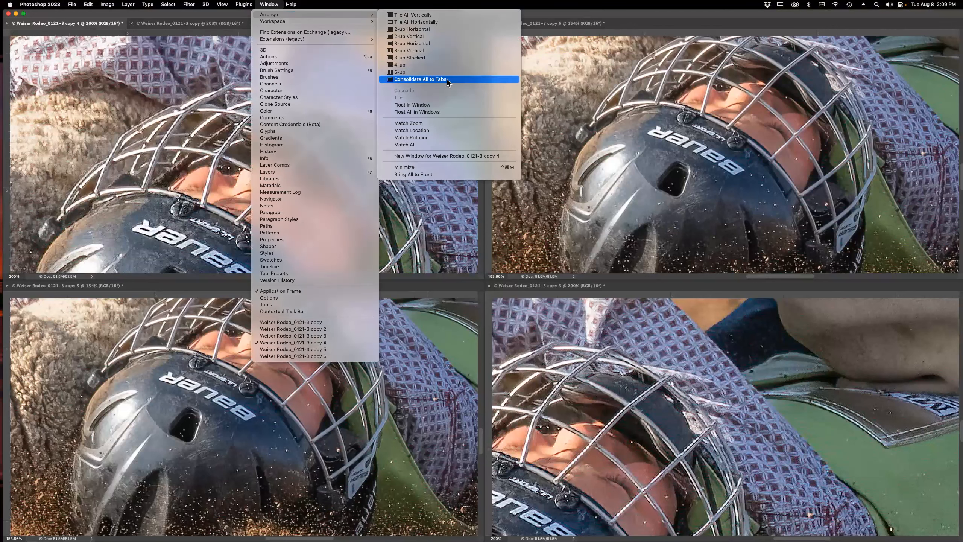
pyautogui.click(420, 80)
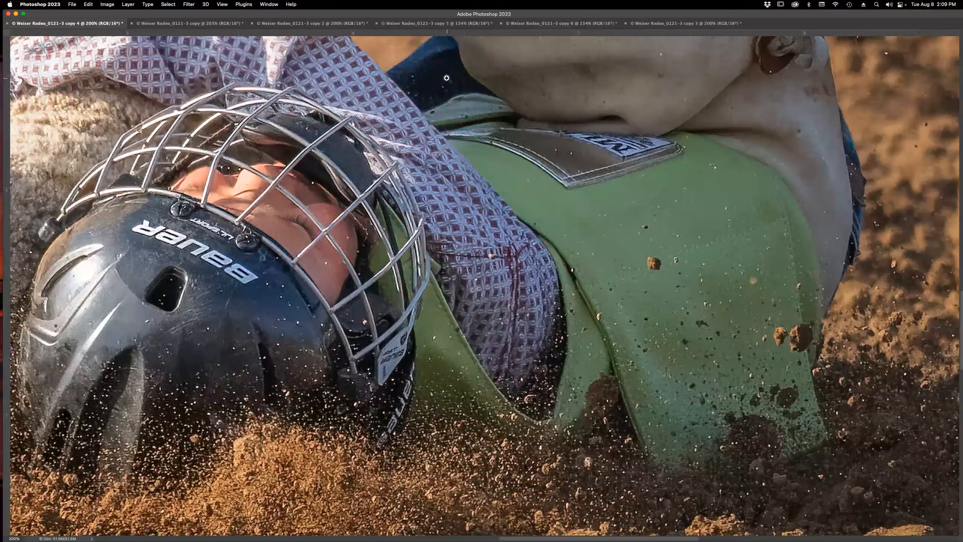
pyautogui.click(271, 5)
pyautogui.moveTo(275, 15)
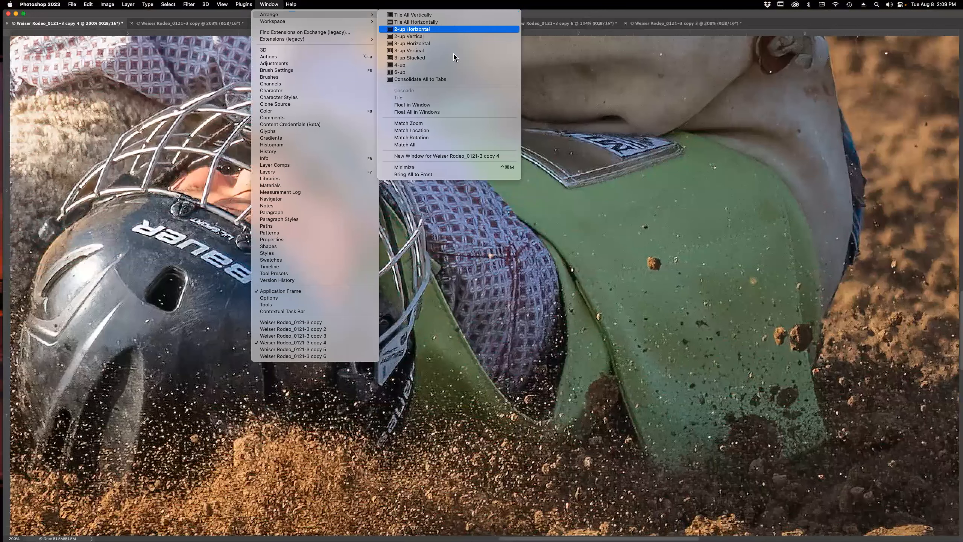
pyautogui.click(444, 100)
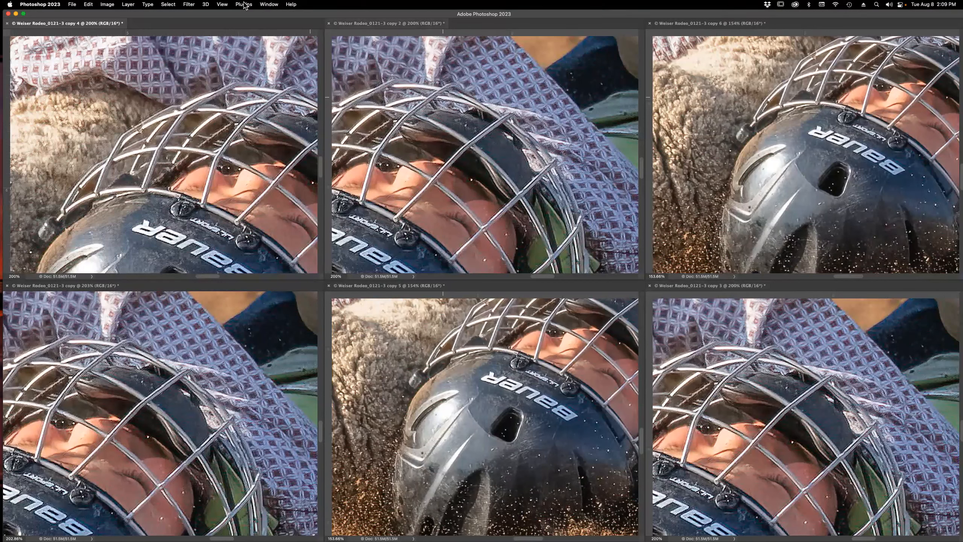
# Pull copy 2 out of the tiled layout as a floating window and tile all the documents again
pyautogui.moveTo(387, 24); pyautogui.dragTo(189, 121)
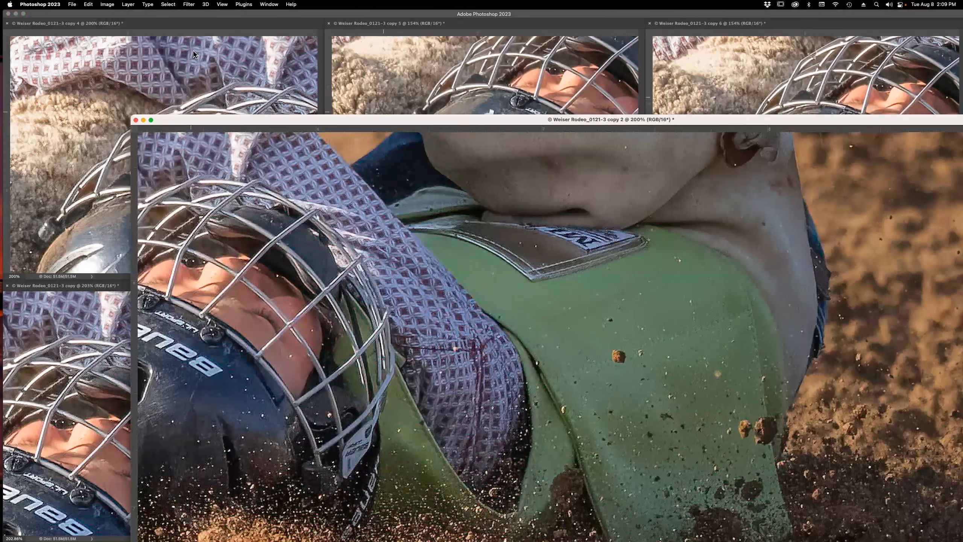
pyautogui.click(269, 4)
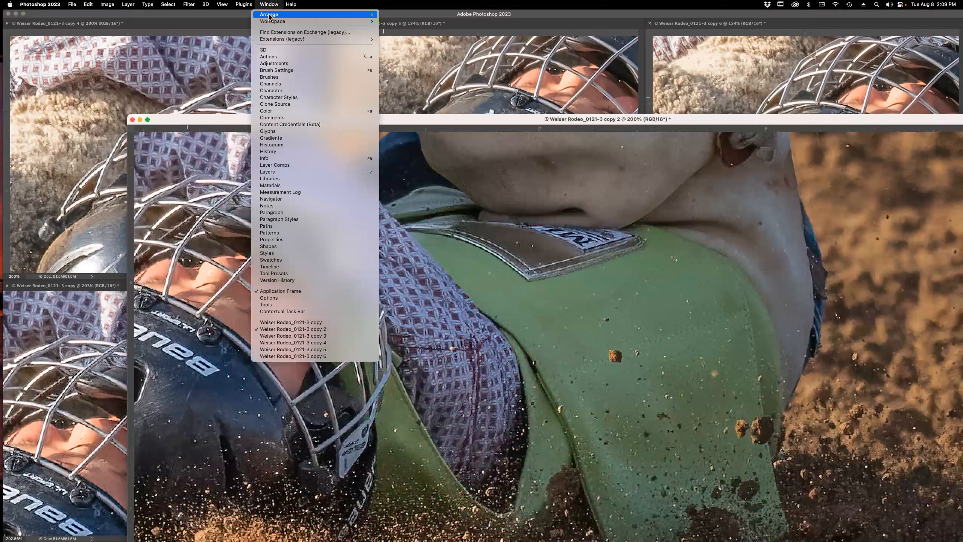
pyautogui.moveTo(378, 16)
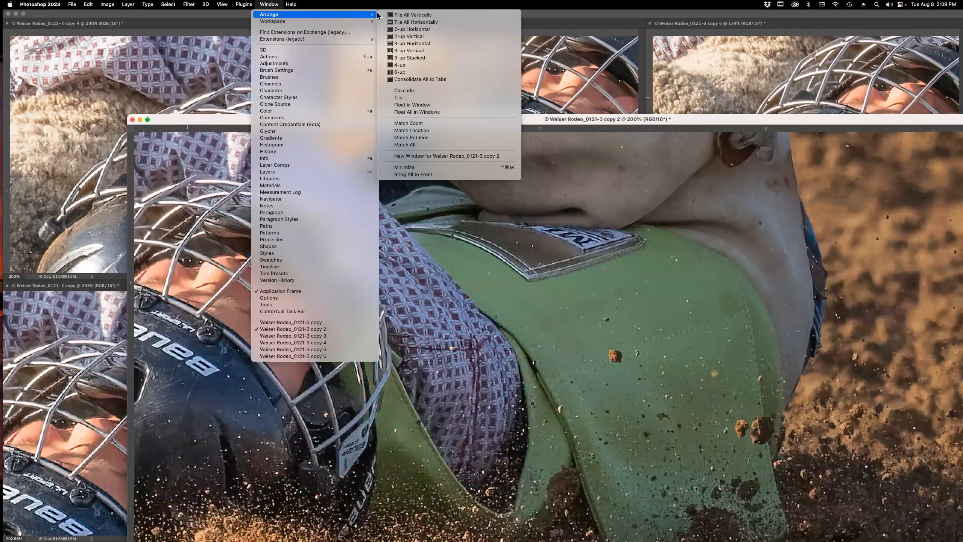
pyautogui.click(423, 97)
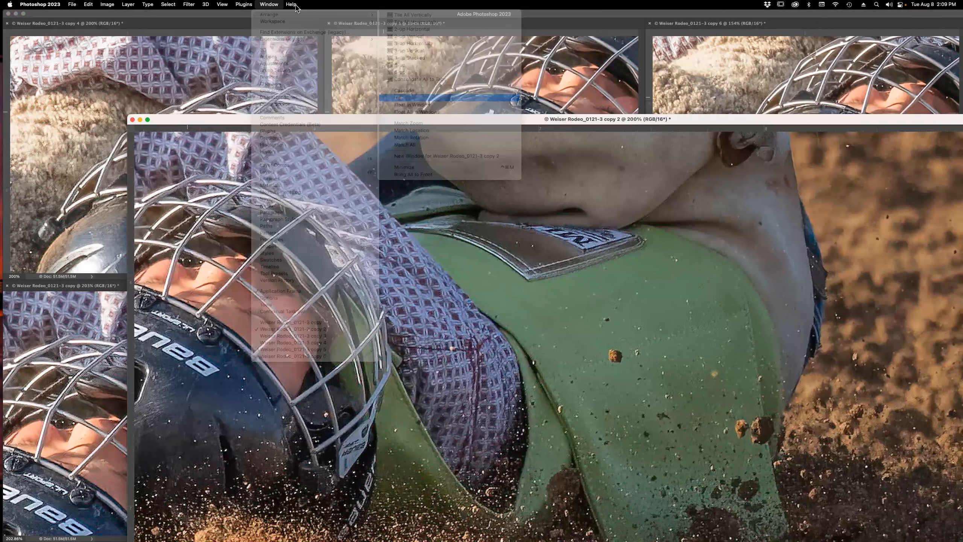
# Float all the tiled documents in their own windows
pyautogui.click(276, 6)
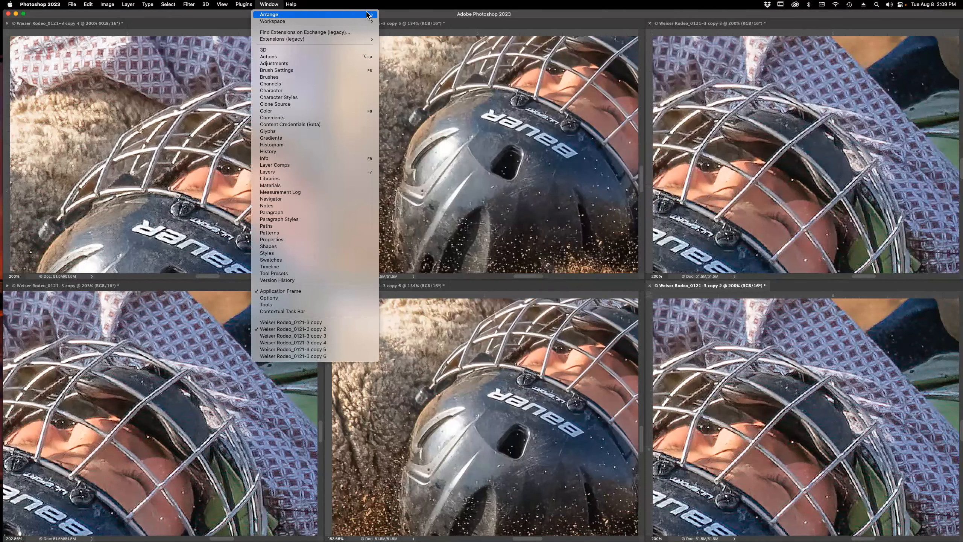
pyautogui.moveTo(279, 15)
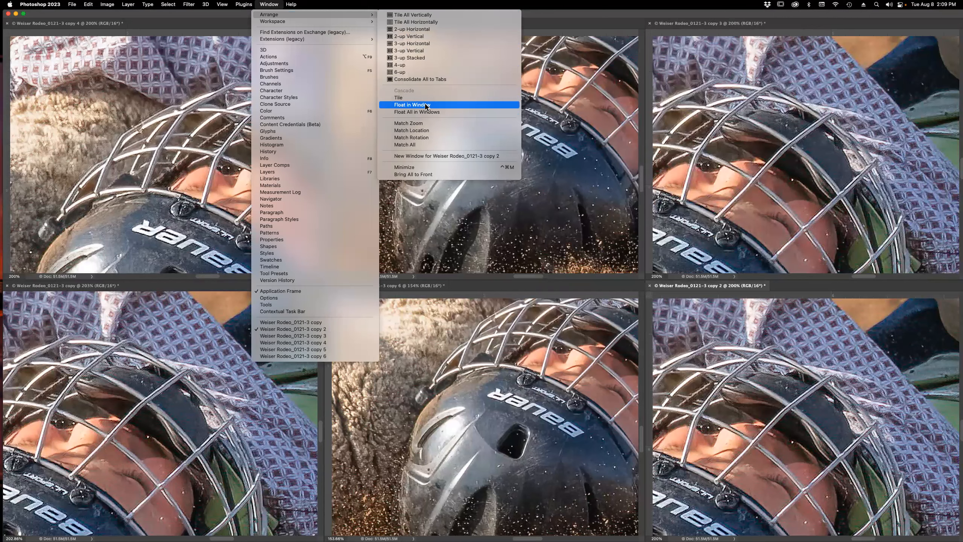
pyautogui.click(424, 112)
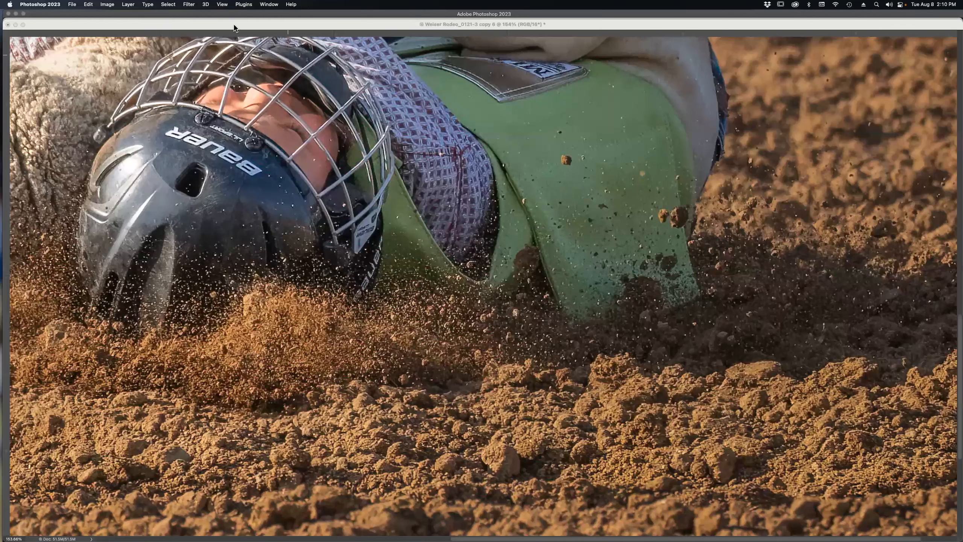
# Gather the moved floating windows back into an overlapping stack and cycle through the documents to copy 2
pyautogui.click(270, 4)
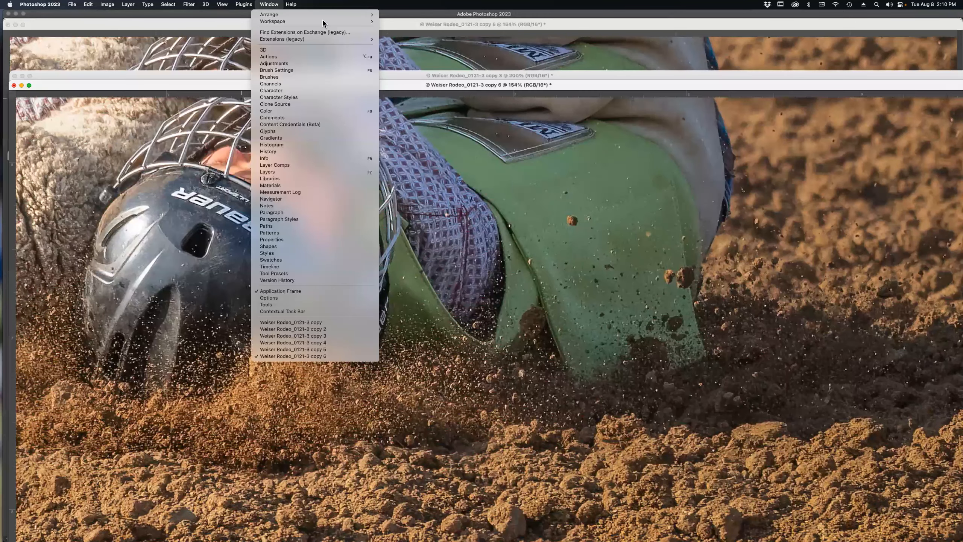
pyautogui.moveTo(280, 15)
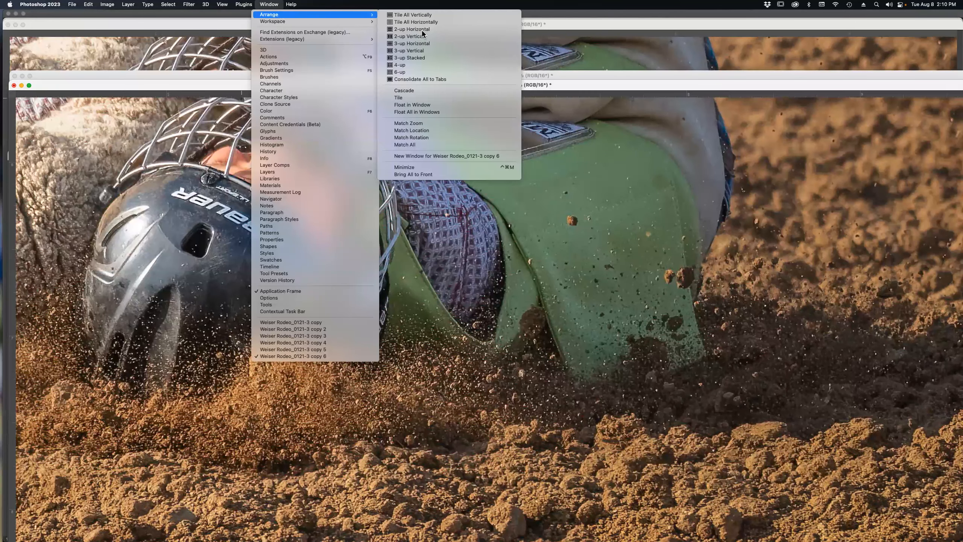
pyautogui.click(431, 106)
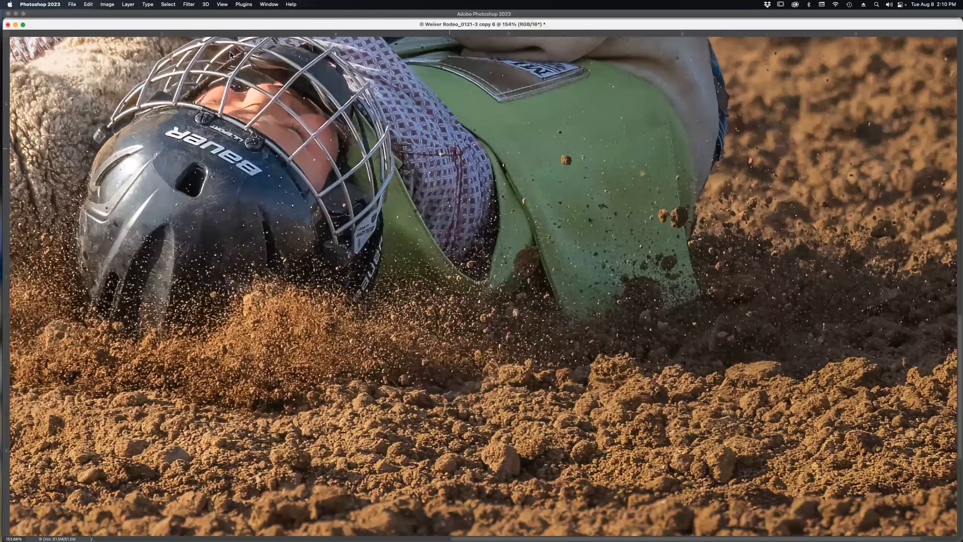
pyautogui.hotkey('ctrl', 'Tab')
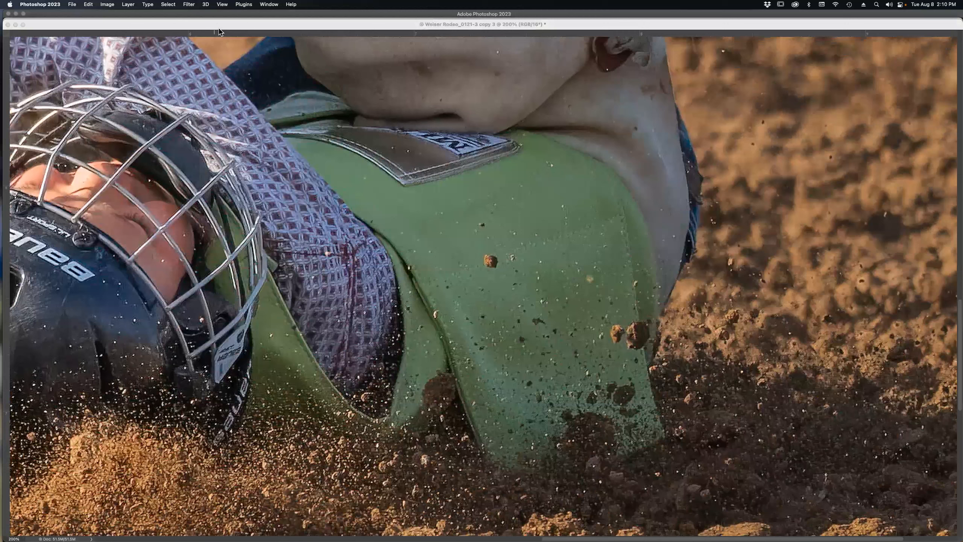
pyautogui.hotkey('ctrl', 'Tab')
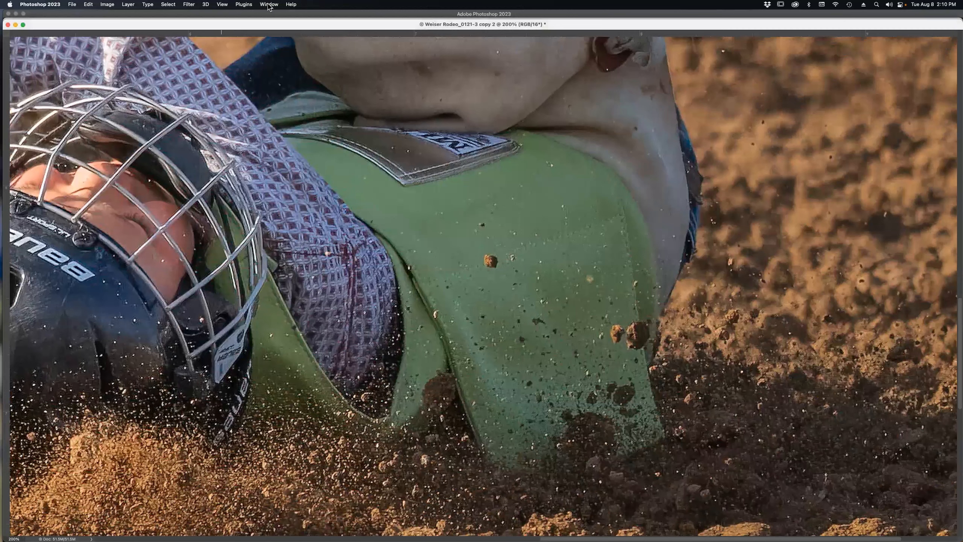
# Fit copy 2 on screen, then zoom all windows out with the Zoom tool until copy 2 is at 12.5%
pyautogui.hotkey('ctrl', '0')
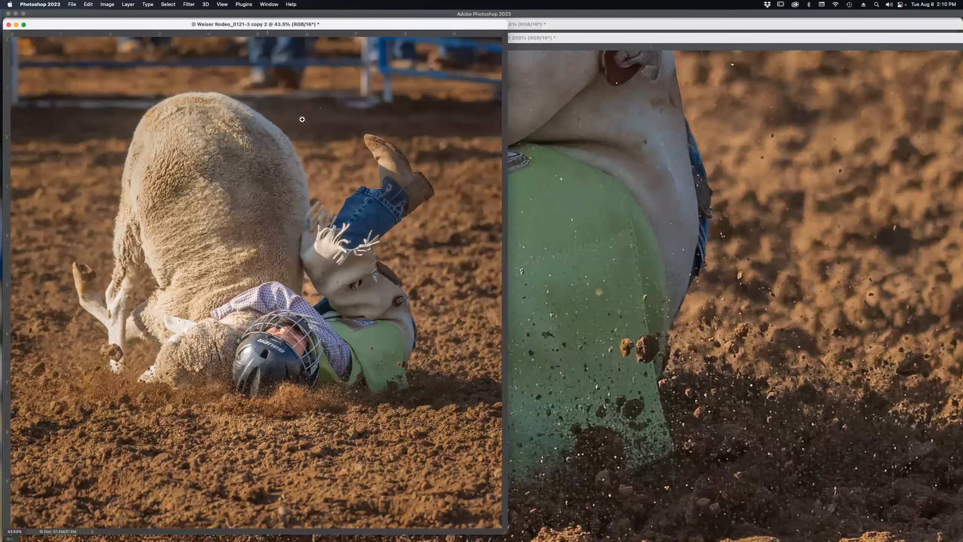
pyautogui.keyDown('alt'); pyautogui.click(283, 128); pyautogui.keyUp('alt')
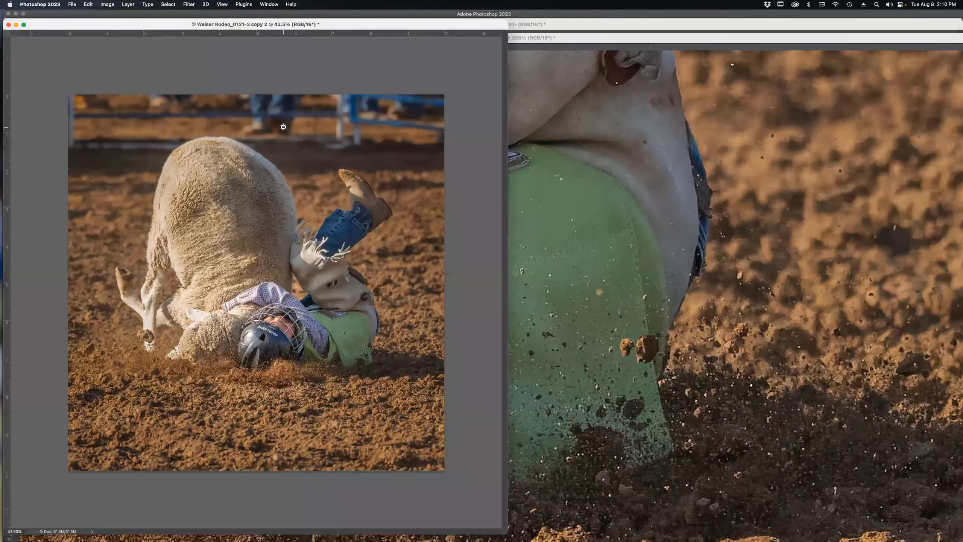
pyautogui.keyDown('alt'); pyautogui.click(284, 128); pyautogui.keyUp('alt')
pyautogui.keyDown('alt'); pyautogui.click(297, 108); pyautogui.keyUp('alt')
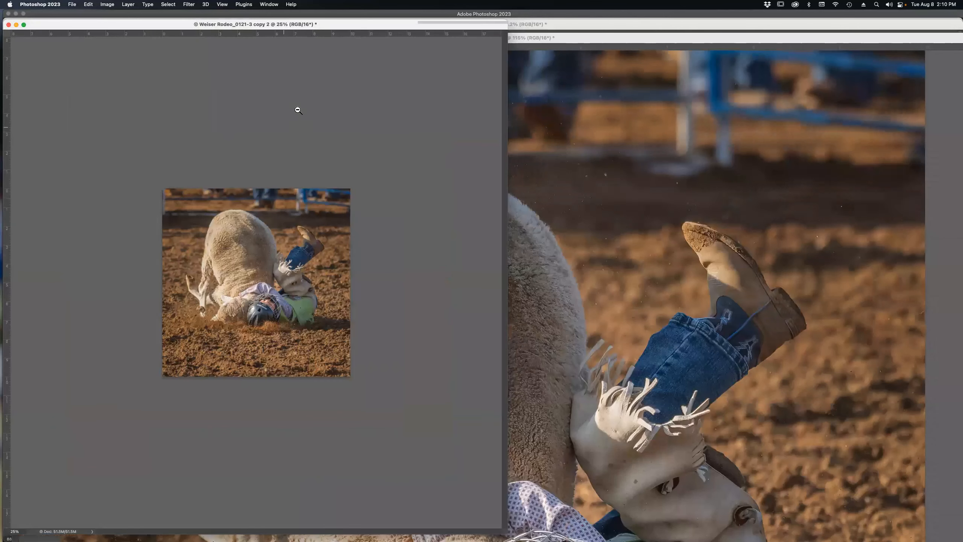
pyautogui.keyDown('alt'); pyautogui.click(516, 48); pyautogui.keyUp('alt')
pyautogui.keyDown('alt'); pyautogui.click(525, 47); pyautogui.keyUp('alt')
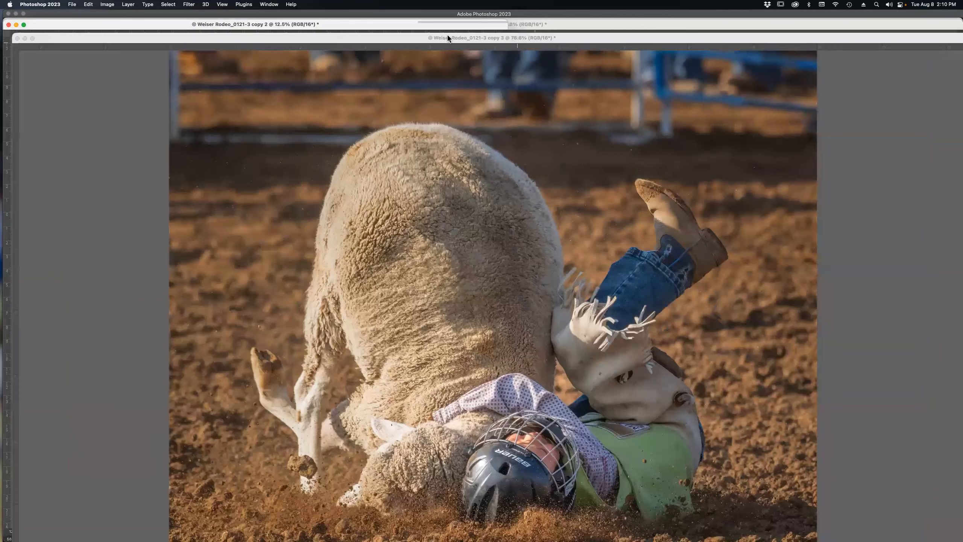
# Spread the floating windows down the screen so their title bars are staggered, with copy 2 in front
pyautogui.moveTo(414, 39); pyautogui.dragTo(296, 112)
pyautogui.click(544, 26)
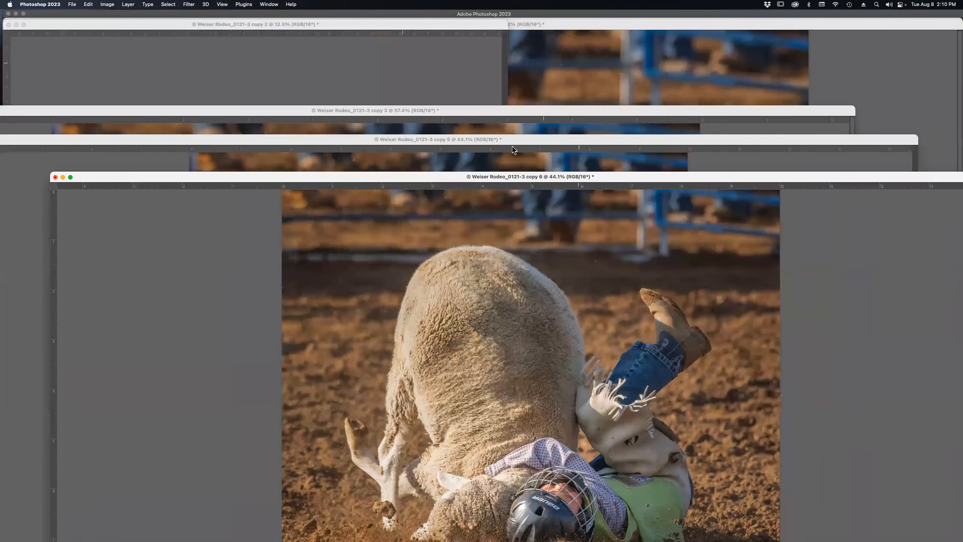
pyautogui.click(514, 149)
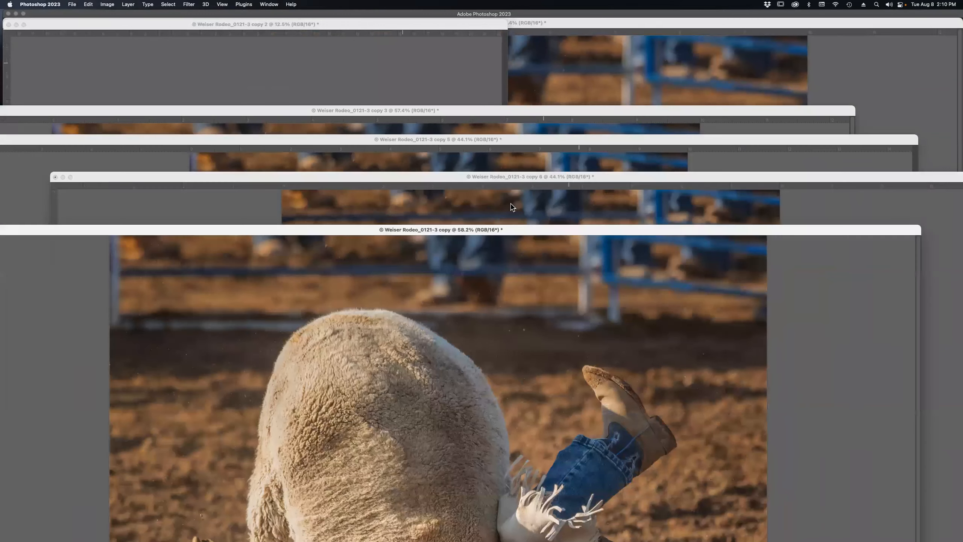
pyautogui.moveTo(426, 26); pyautogui.dragTo(428, 33)
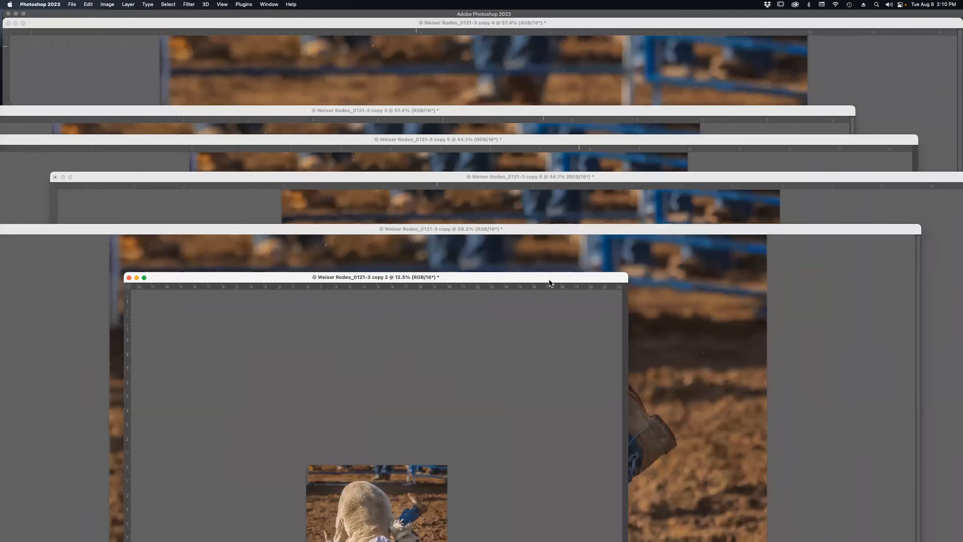
pyautogui.moveTo(545, 274); pyautogui.dragTo(551, 277)
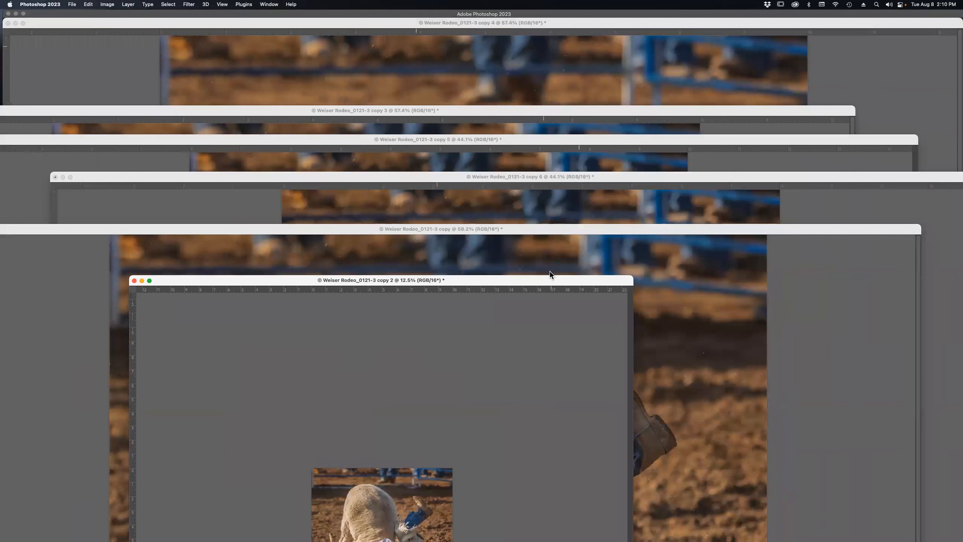
# Consolidate all floating documents into tabs and fit copy 2 on screen
pyautogui.click(271, 5)
pyautogui.moveTo(273, 14)
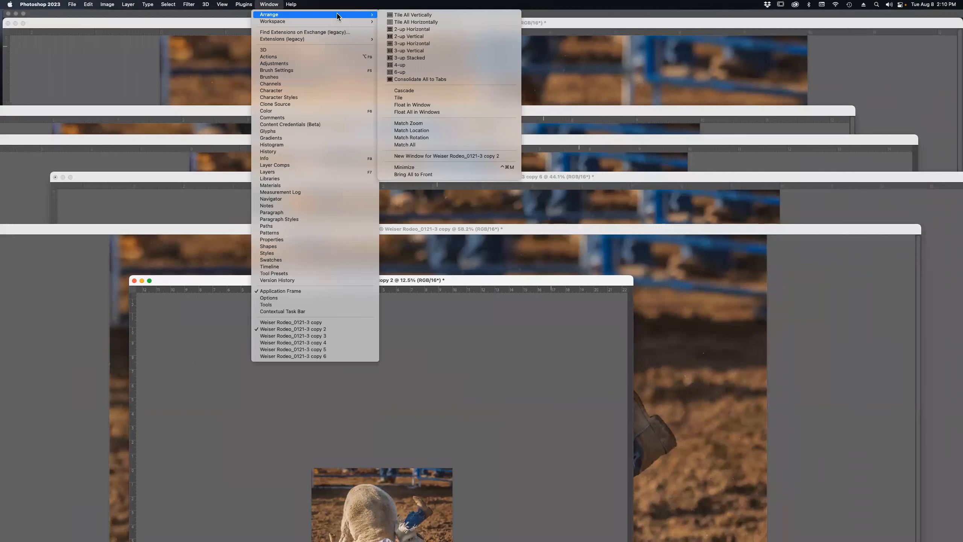
pyautogui.click(434, 80)
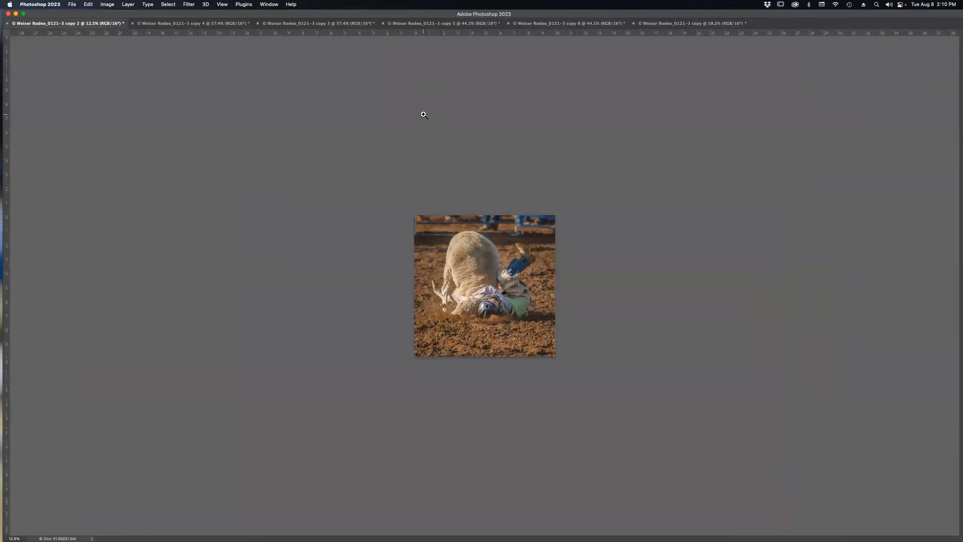
pyautogui.press('super+0')
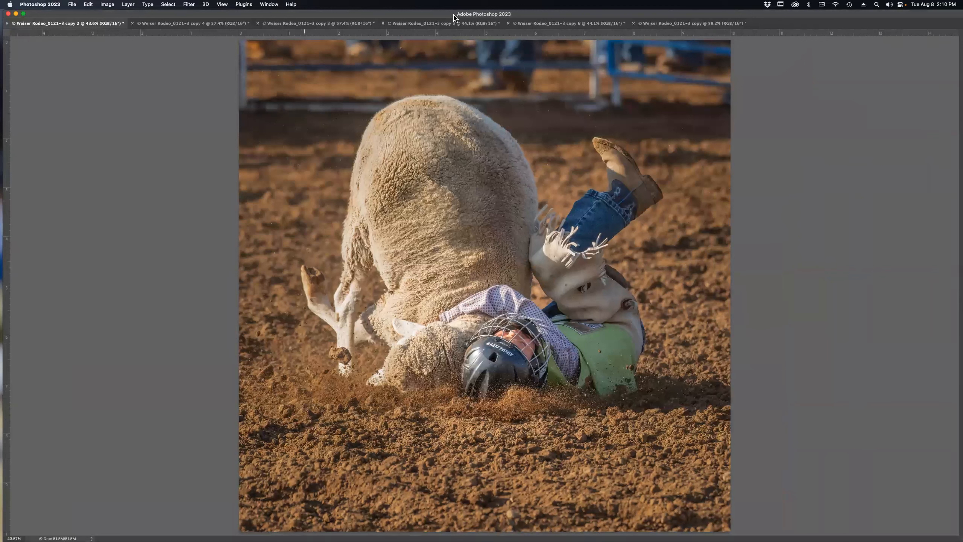
pyautogui.click(269, 5)
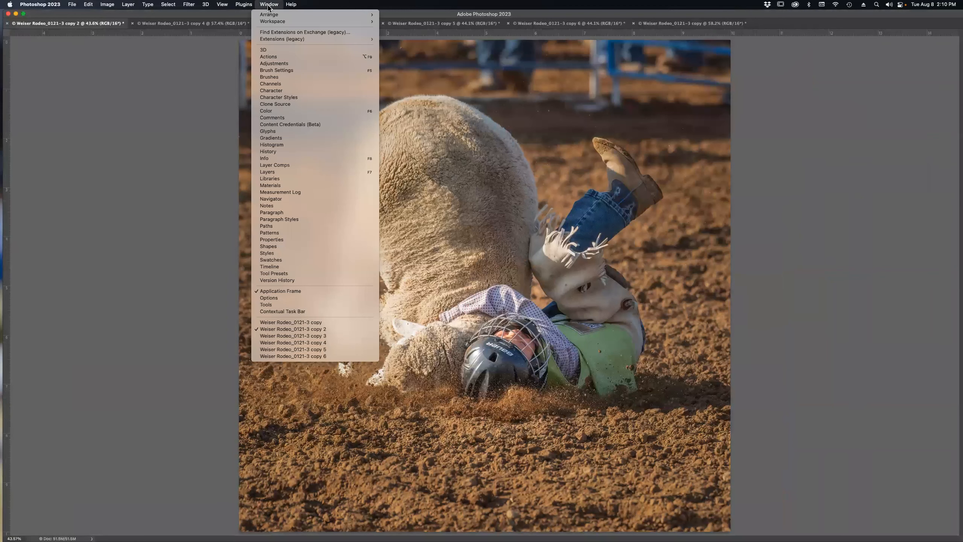
pyautogui.moveTo(272, 17)
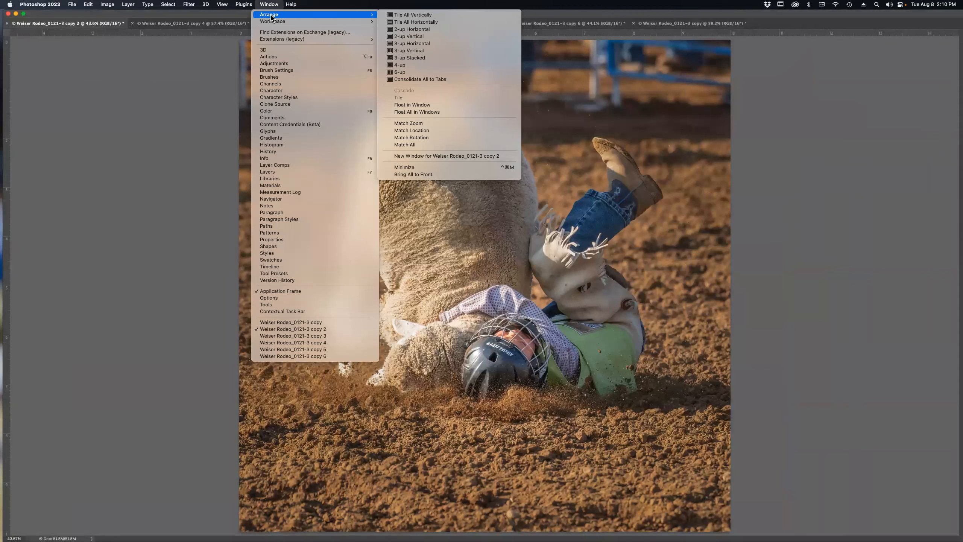
pyautogui.click(193, 66)
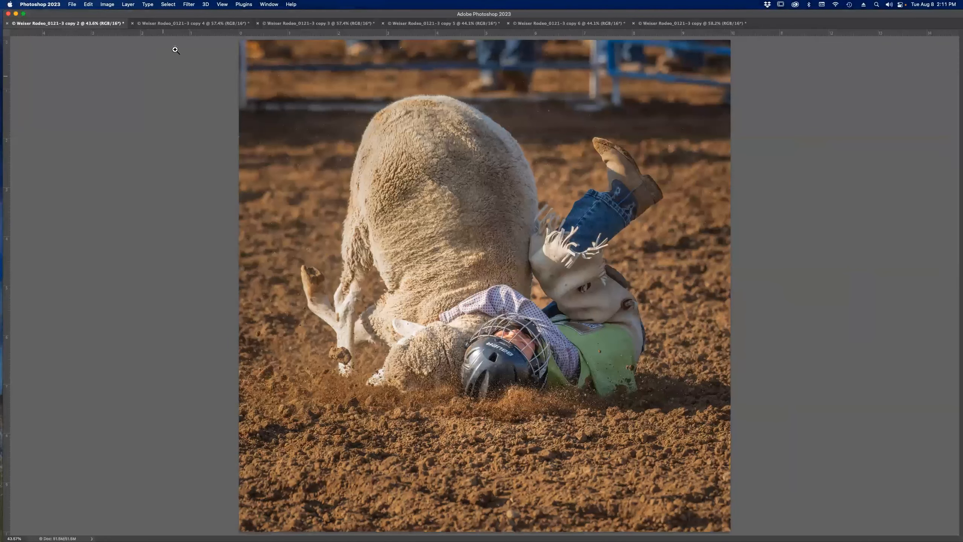
pyautogui.press('v')
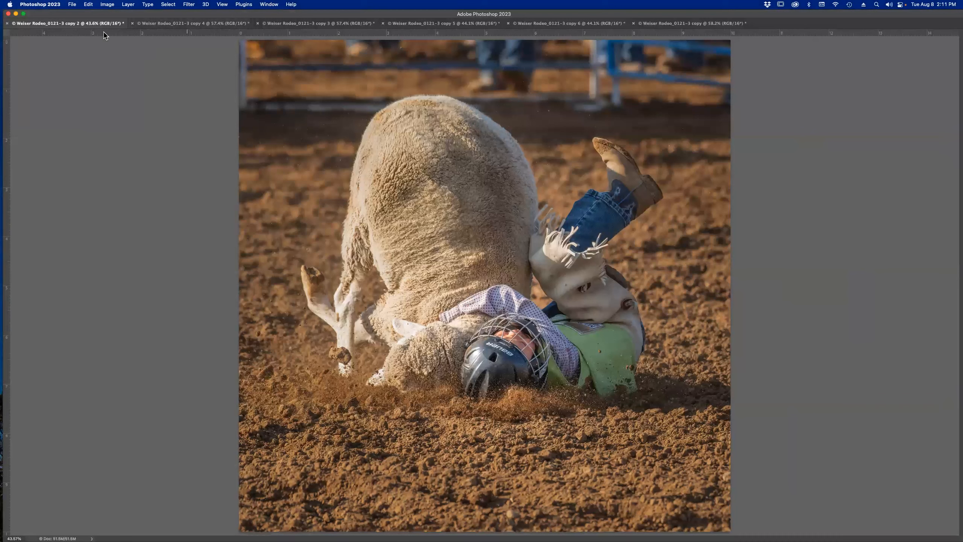
# Close copies 2 through 6 without saving, leaving only the first rodeo copy open
pyautogui.press('super+w')
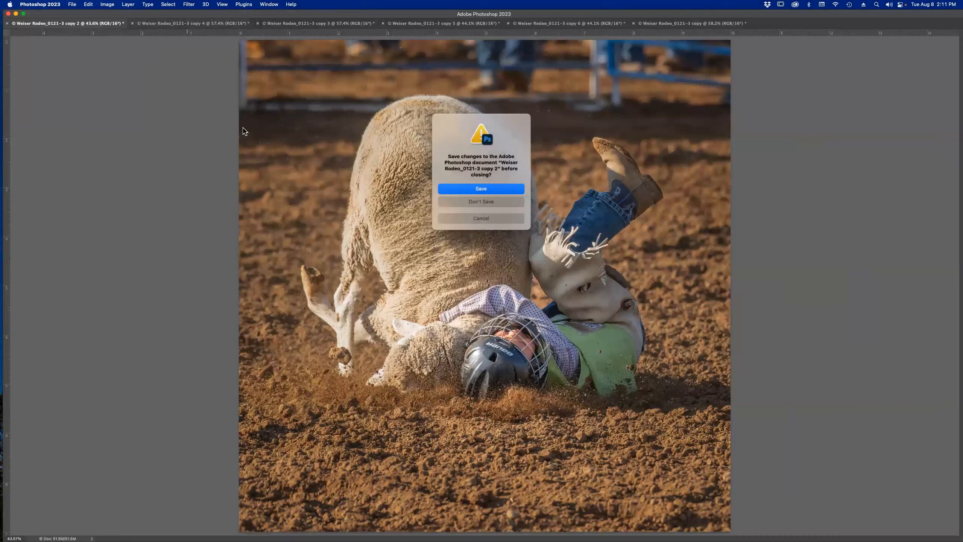
pyautogui.click(463, 200)
pyautogui.press('super+w')
pyautogui.click(471, 200)
pyautogui.press('super+w')
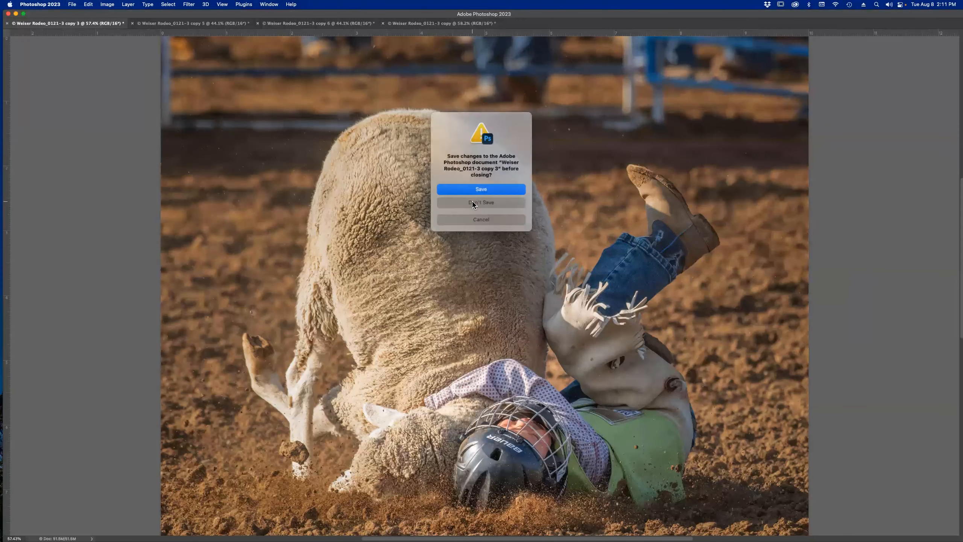
pyautogui.click(473, 201)
pyautogui.press('super+w')
pyautogui.click(473, 201)
pyautogui.press('super+w')
pyautogui.click(473, 201)
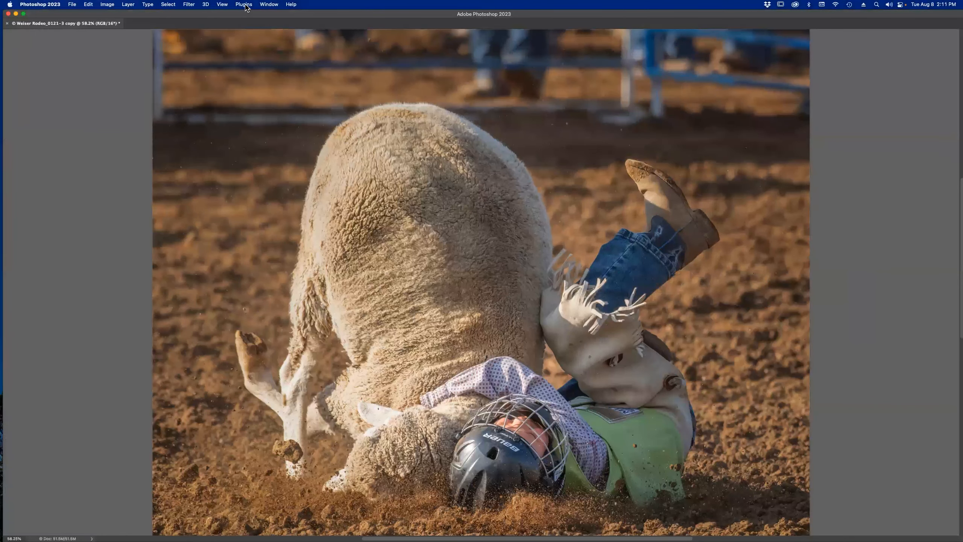
# Float the remaining document in its own window and move it around the application frame
pyautogui.click(269, 4)
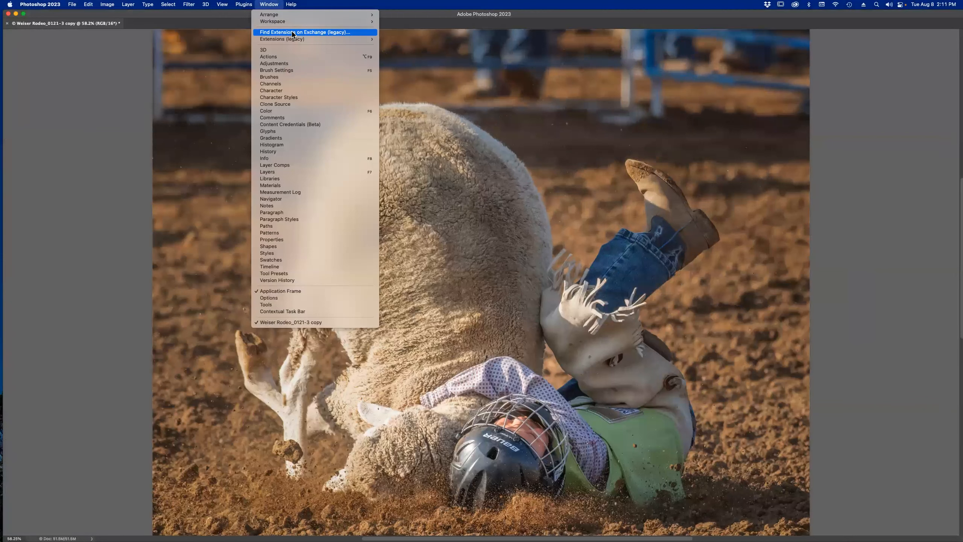
pyautogui.moveTo(302, 18)
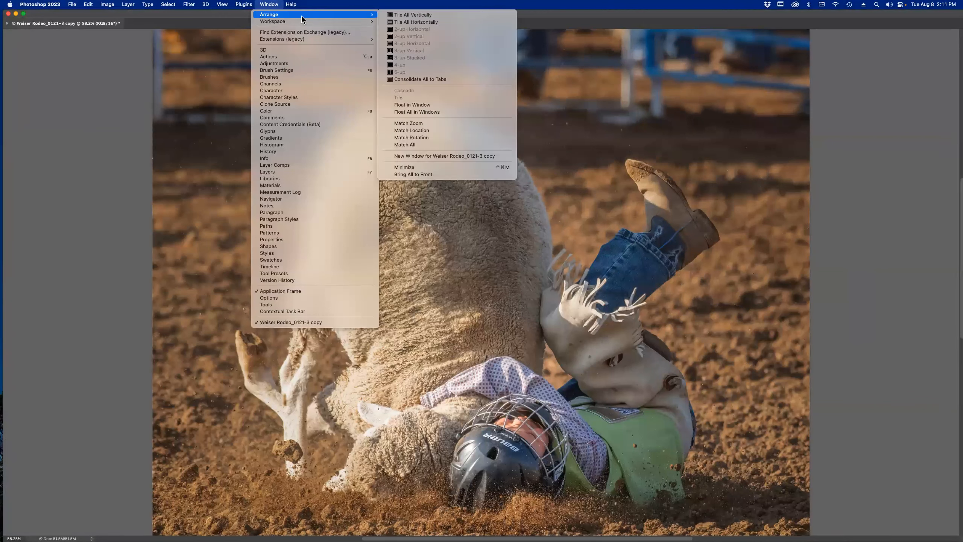
pyautogui.click(436, 108)
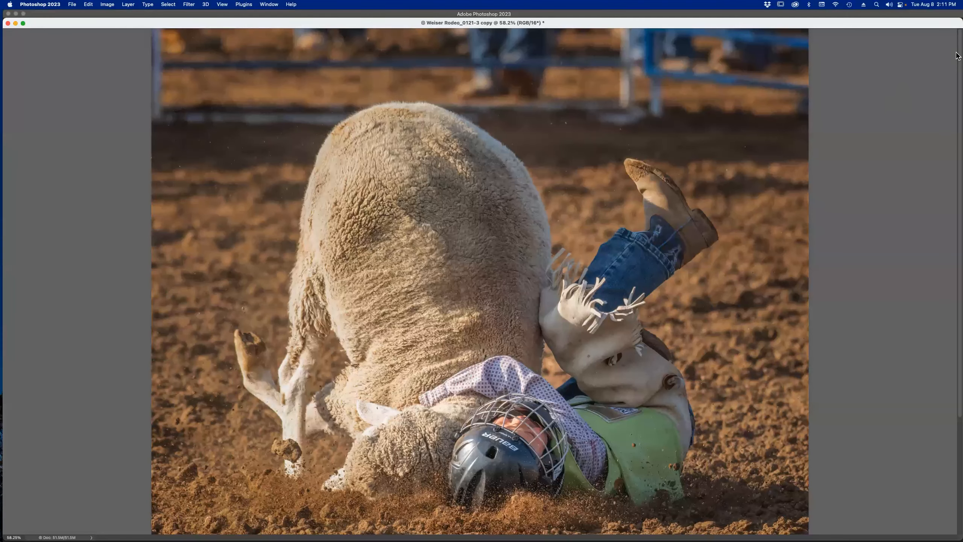
pyautogui.moveTo(951, 27); pyautogui.dragTo(784, 75)
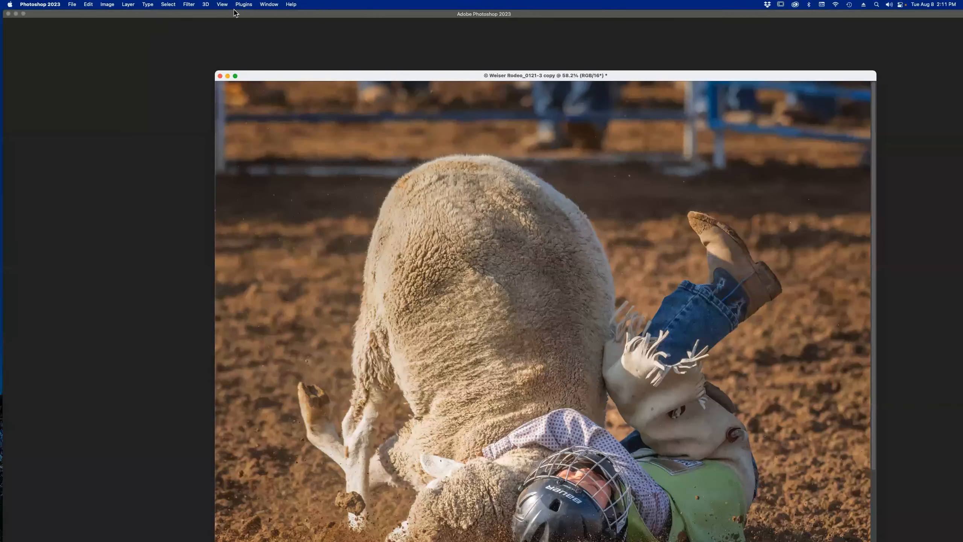
pyautogui.click(269, 4)
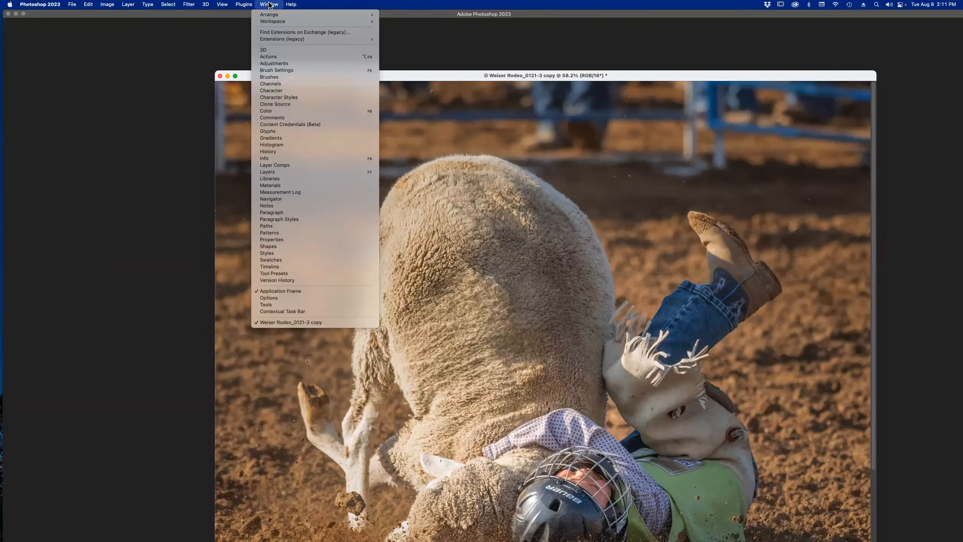
pyautogui.moveTo(292, 5)
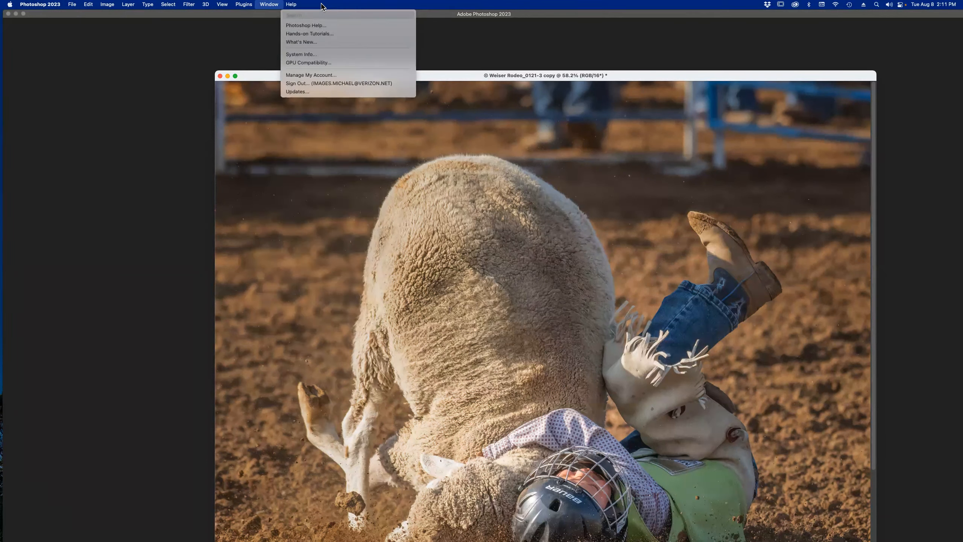
pyautogui.click(444, 79)
pyautogui.moveTo(432, 79); pyautogui.dragTo(301, 65)
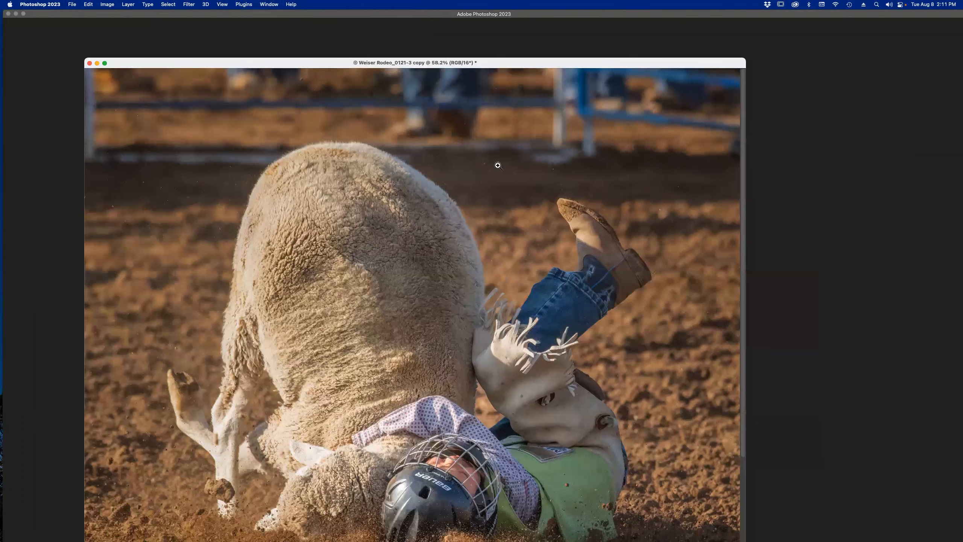
pyautogui.moveTo(618, 64); pyautogui.dragTo(666, 108)
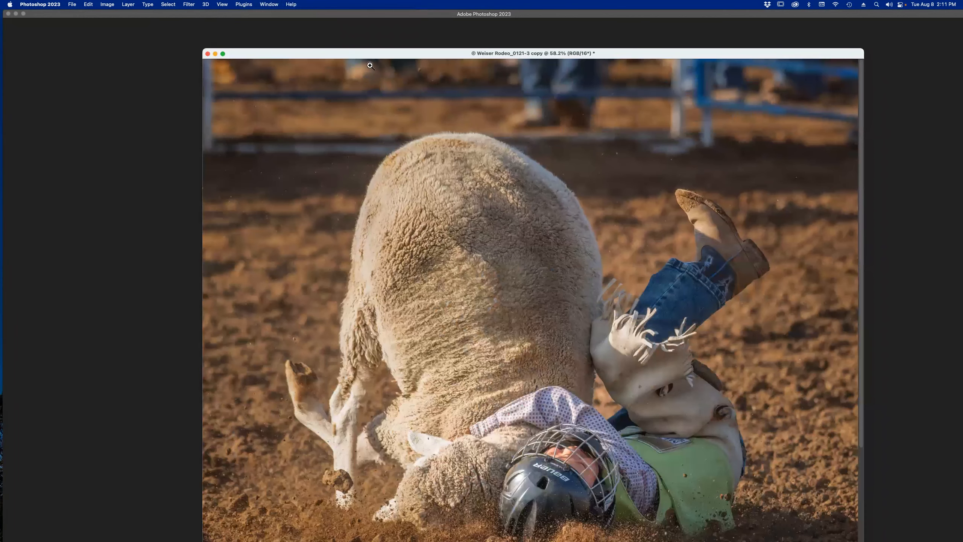
# Consolidate the floating document back into a tab and show the hidden tools and panels
pyautogui.click(269, 4)
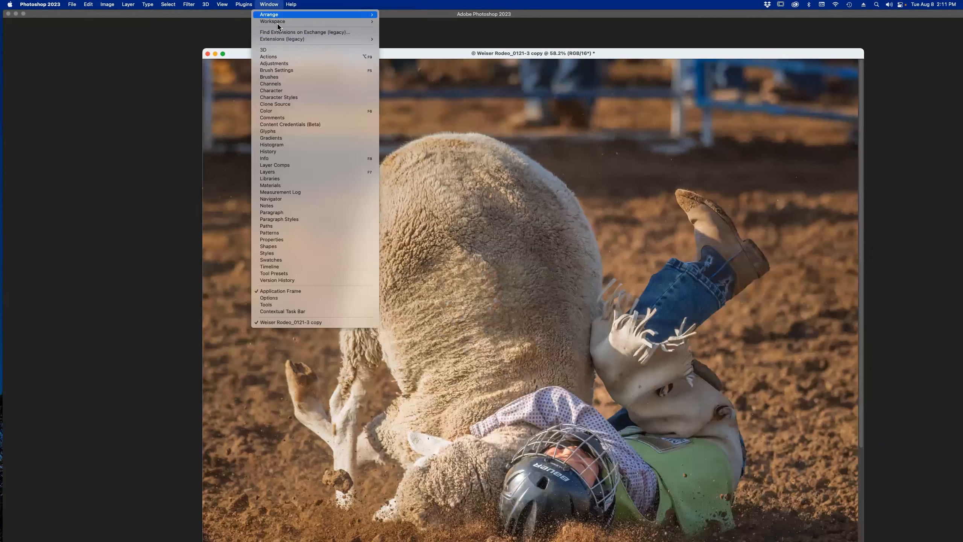
pyautogui.moveTo(340, 16)
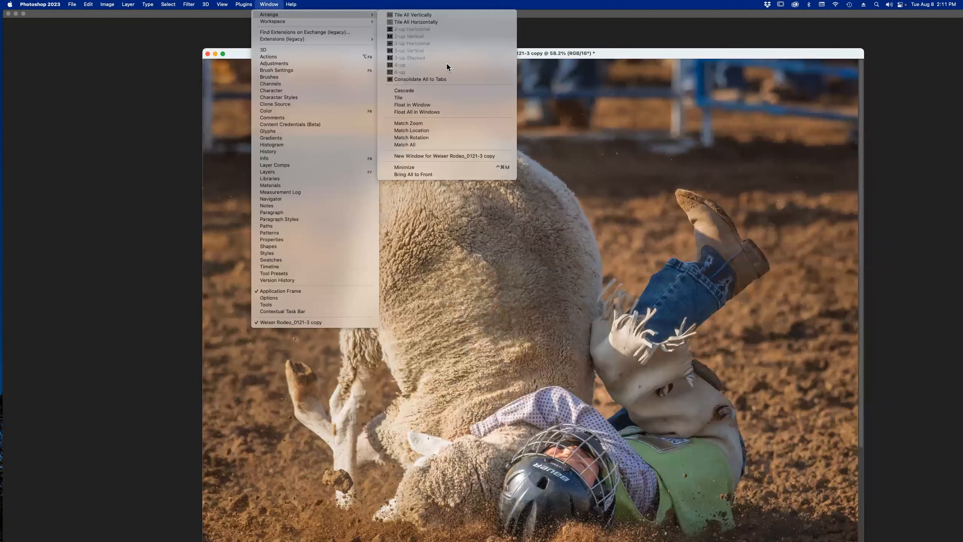
pyautogui.click(438, 79)
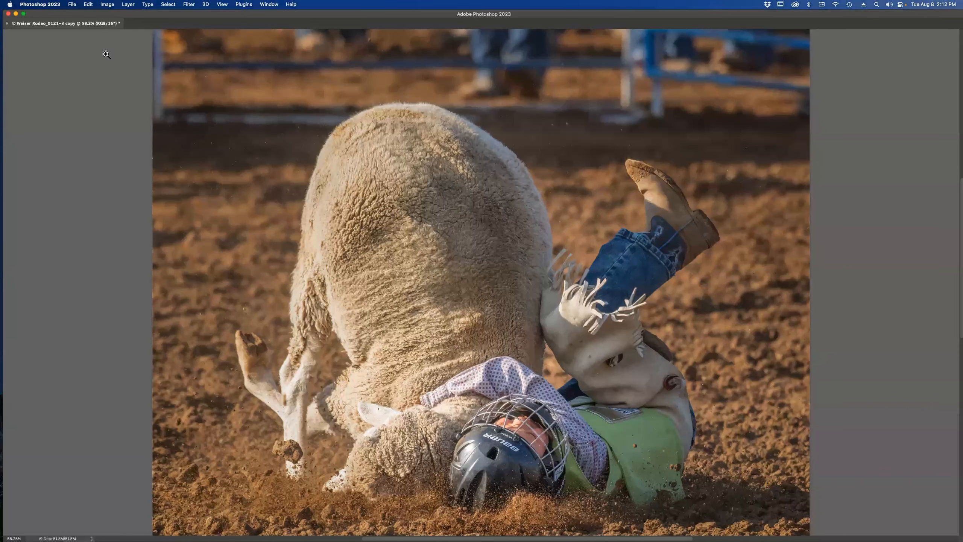
pyautogui.press('Tab')
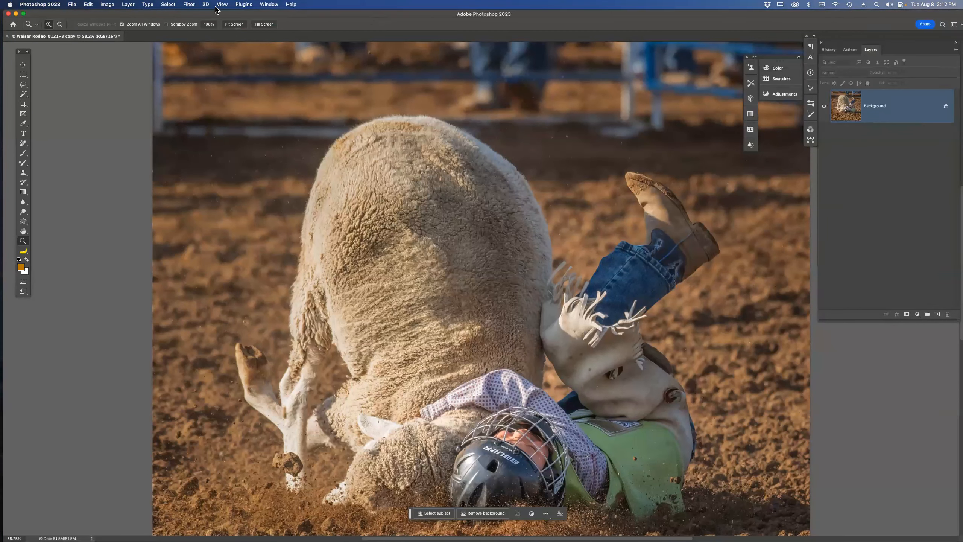
# Switch to the Essentials (Default) workspace and reset it to its original layout
pyautogui.click(268, 4)
pyautogui.moveTo(276, 24)
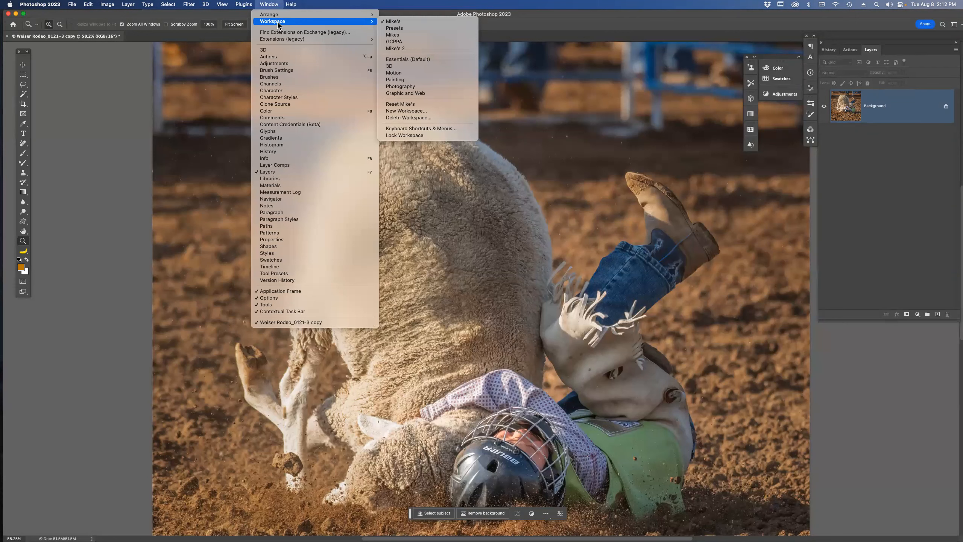
pyautogui.click(418, 58)
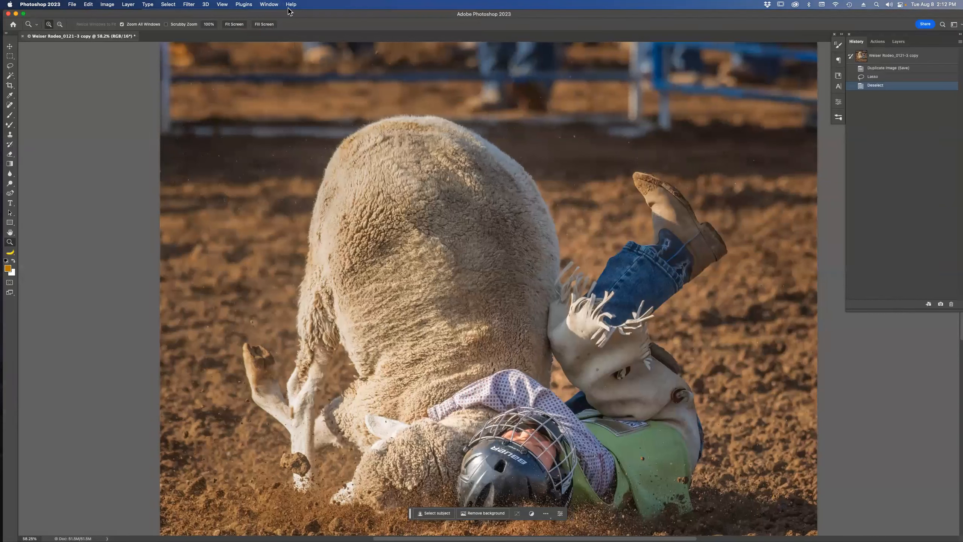
pyautogui.click(269, 5)
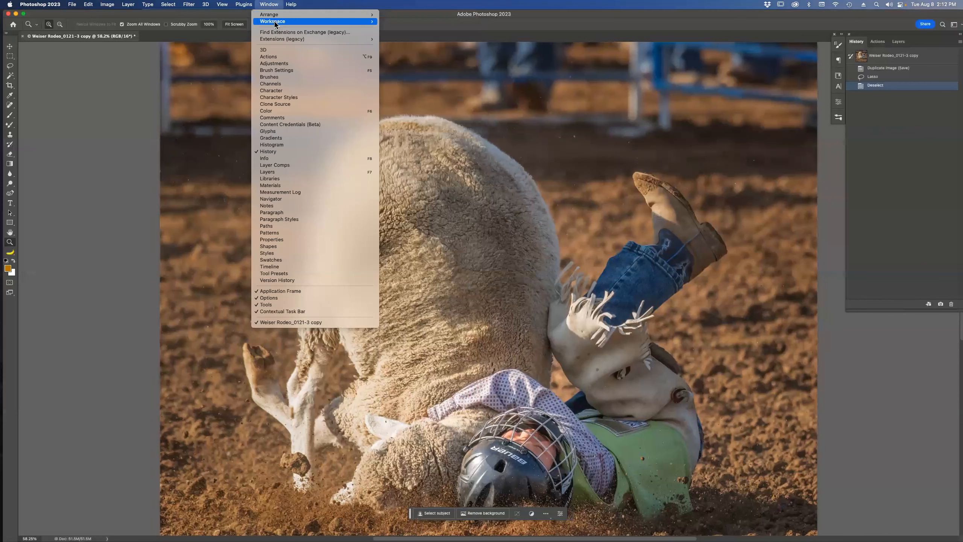
pyautogui.moveTo(278, 22)
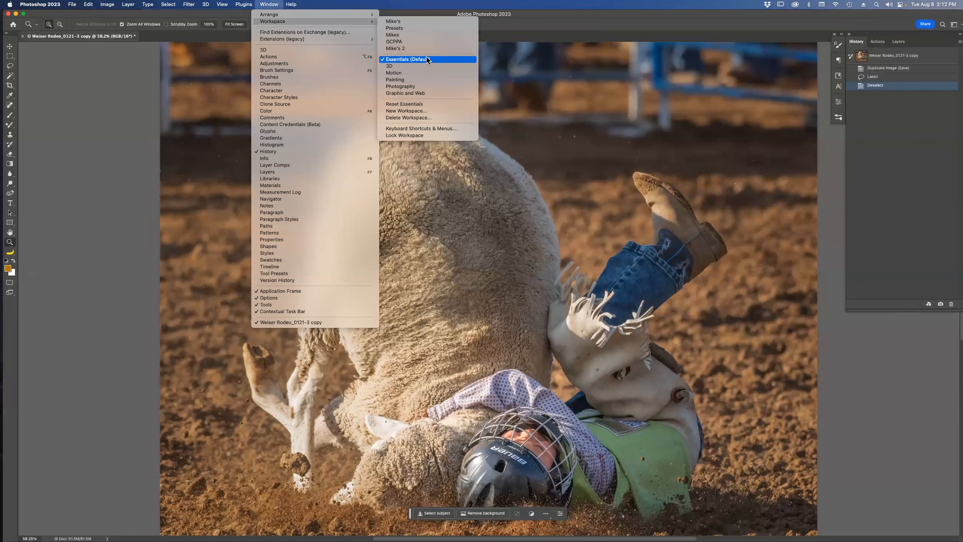
pyautogui.click(429, 104)
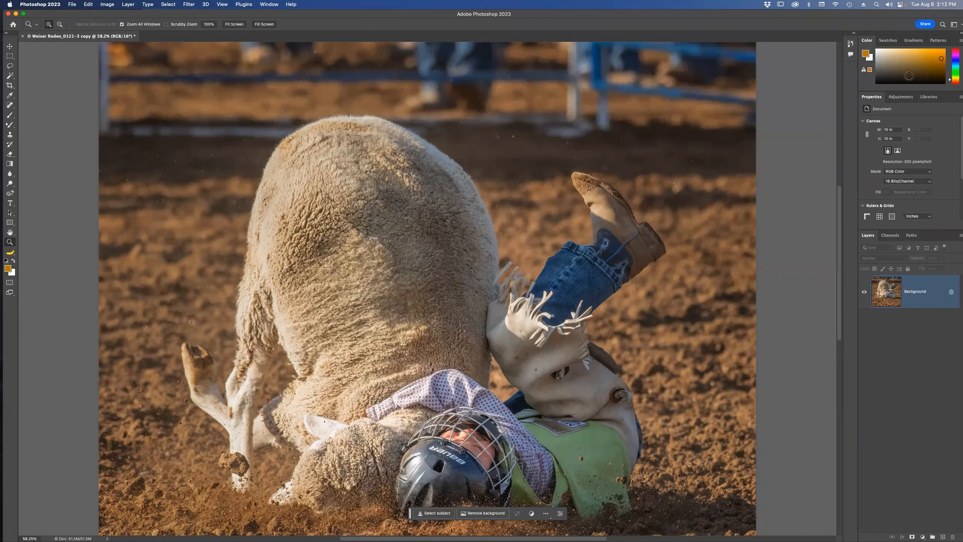
# Look through the Patterns, Swatches and Comments panels of the Essentials workspace, then collapse Comments again
pyautogui.click(938, 41)
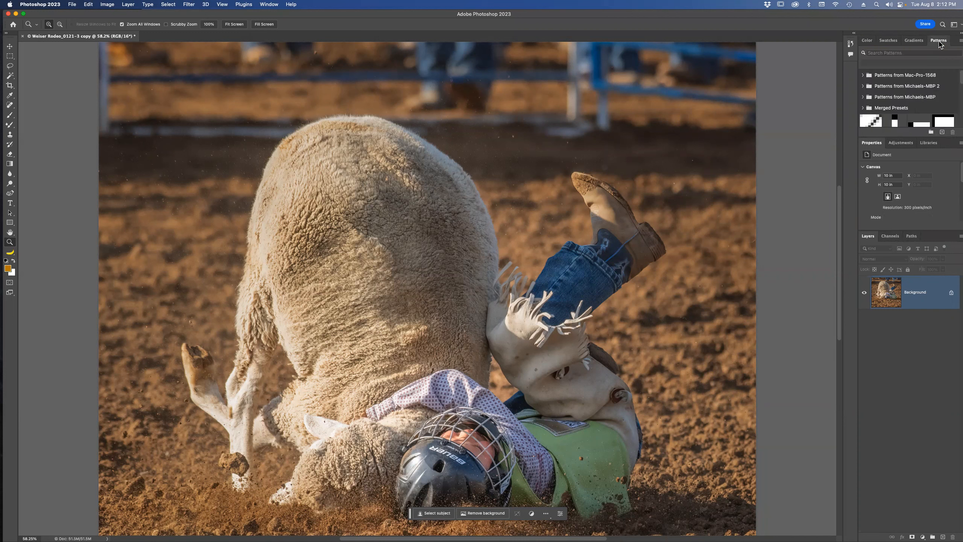
pyautogui.click(885, 41)
pyautogui.click(851, 55)
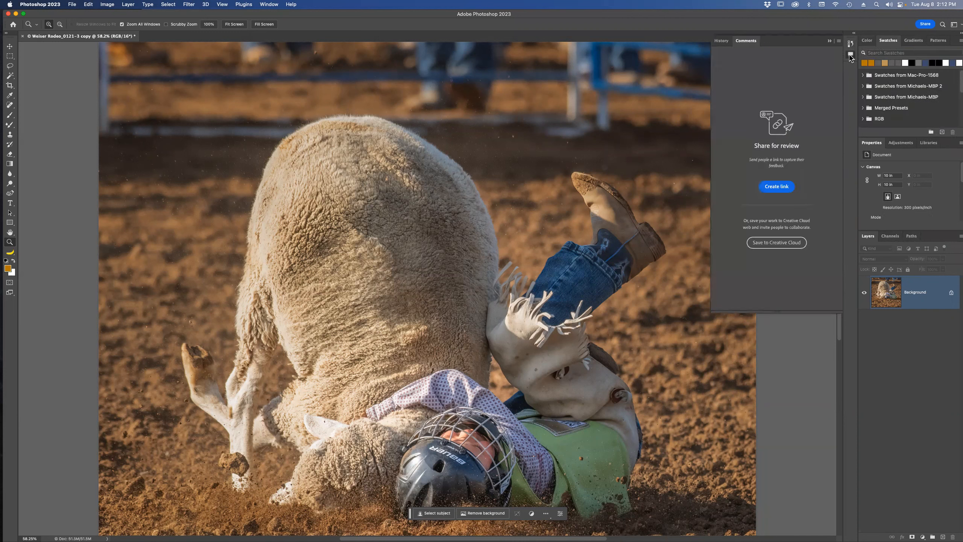
pyautogui.click(851, 54)
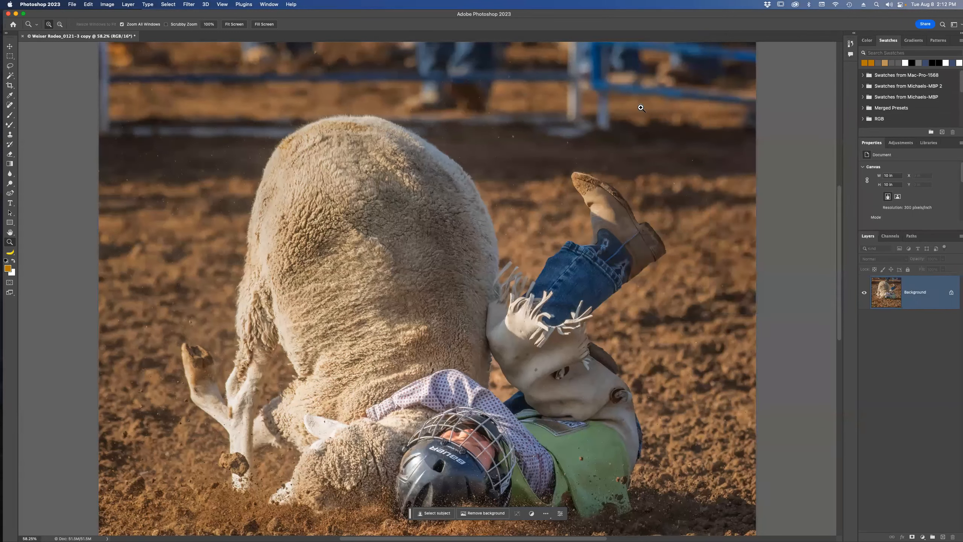
# Switch back to the first custom workspace in the list and reset it to its saved layout
pyautogui.click(272, 5)
pyautogui.moveTo(282, 22)
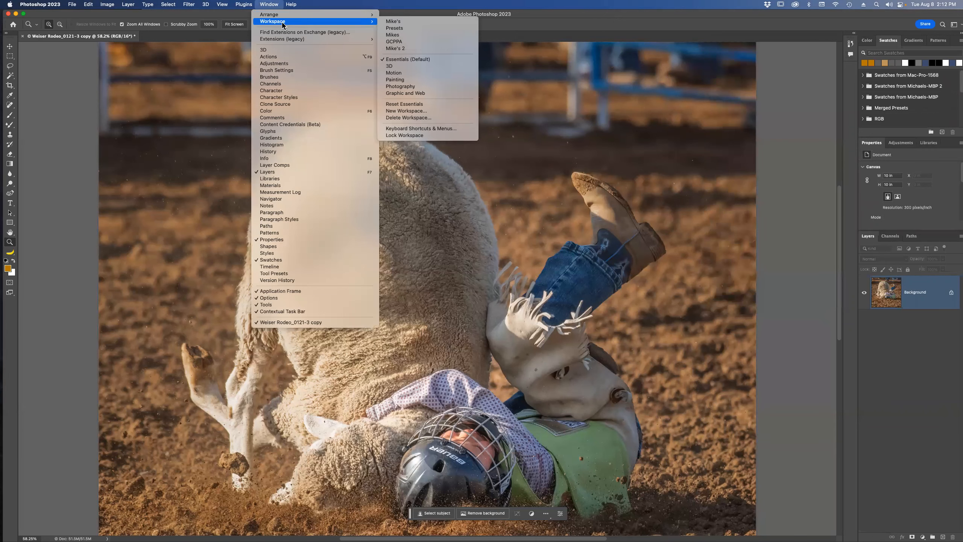
pyautogui.click(423, 24)
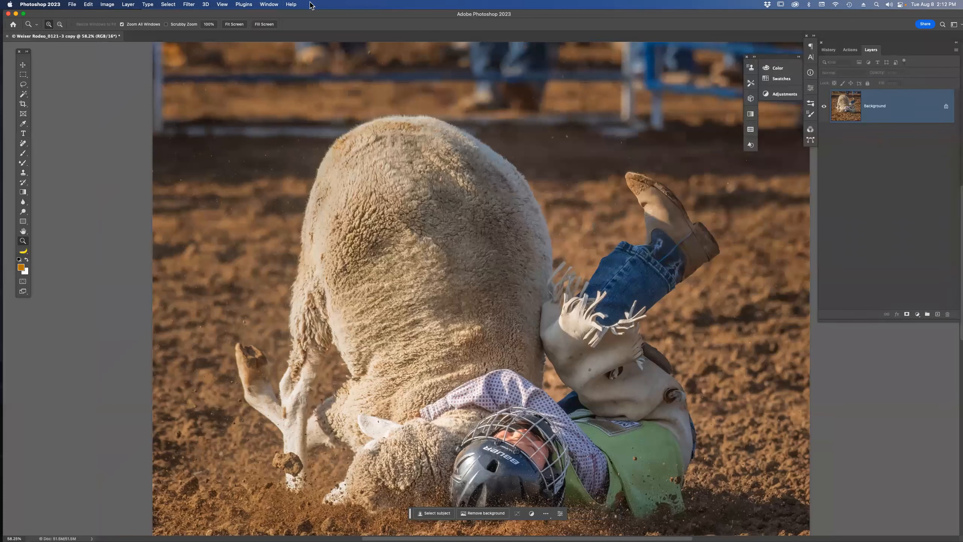
pyautogui.click(270, 4)
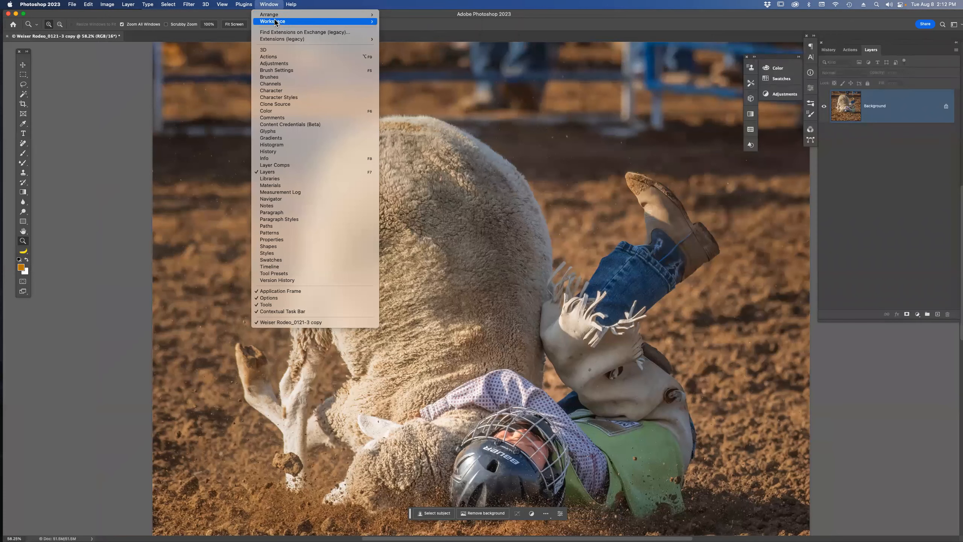
pyautogui.moveTo(290, 22)
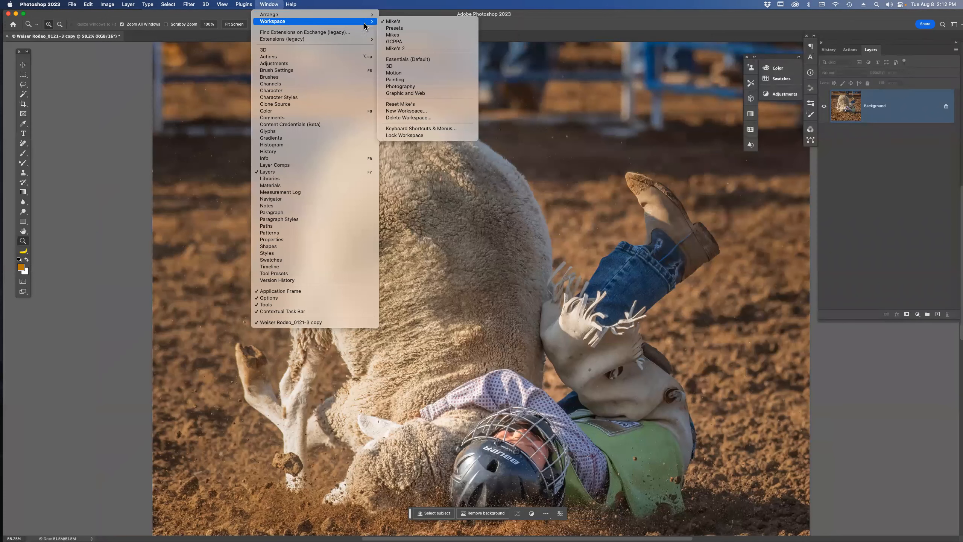
pyautogui.click(423, 104)
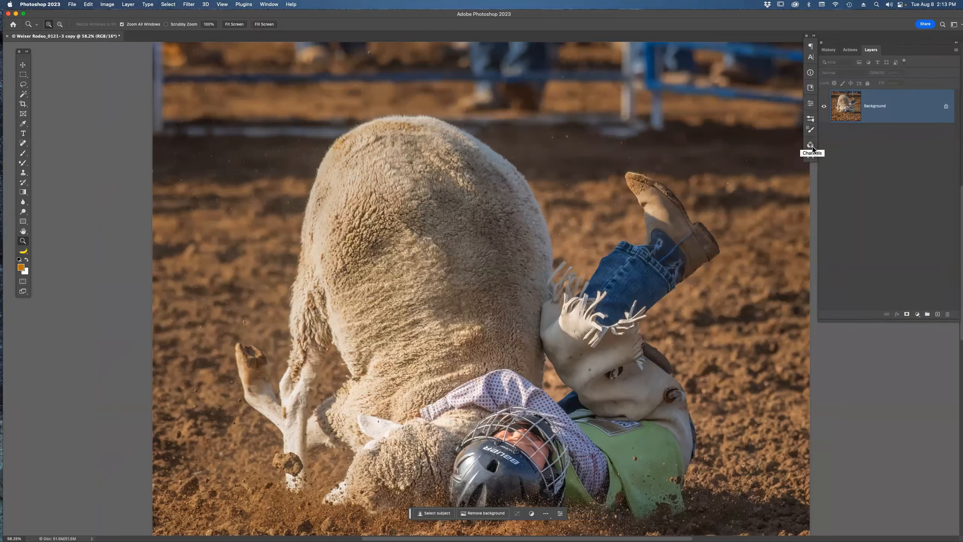
# Pull the Channels panel and the panel below it out of the collapsed dock and close both
pyautogui.moveTo(810, 147); pyautogui.dragTo(682, 125)
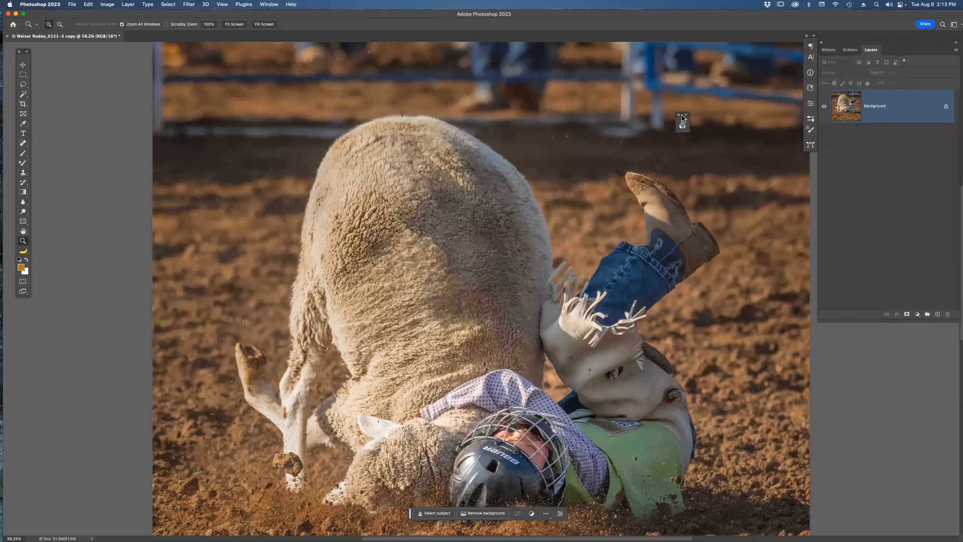
pyautogui.click(679, 115)
pyautogui.moveTo(812, 149); pyautogui.dragTo(674, 131)
pyautogui.click(674, 130)
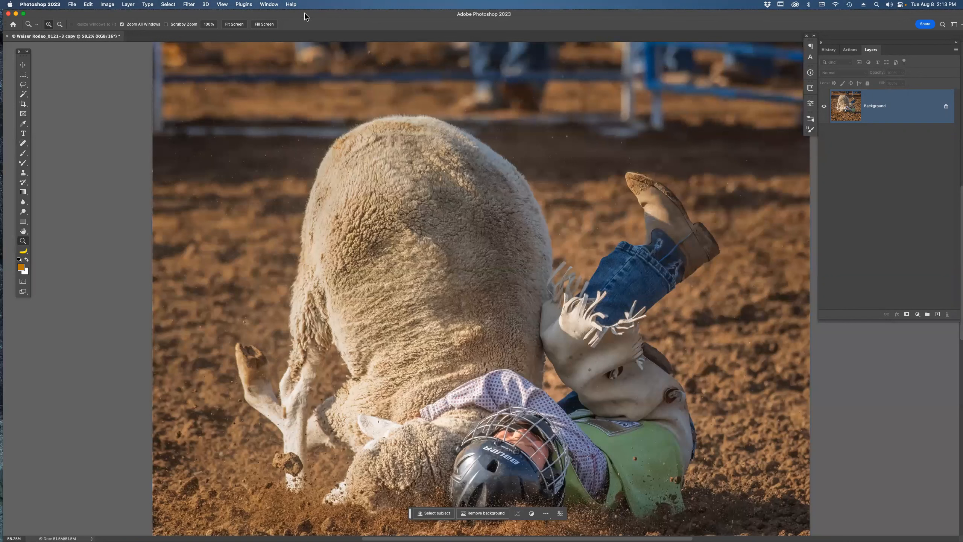
# Show the Info panel and hide it again
pyautogui.click(270, 4)
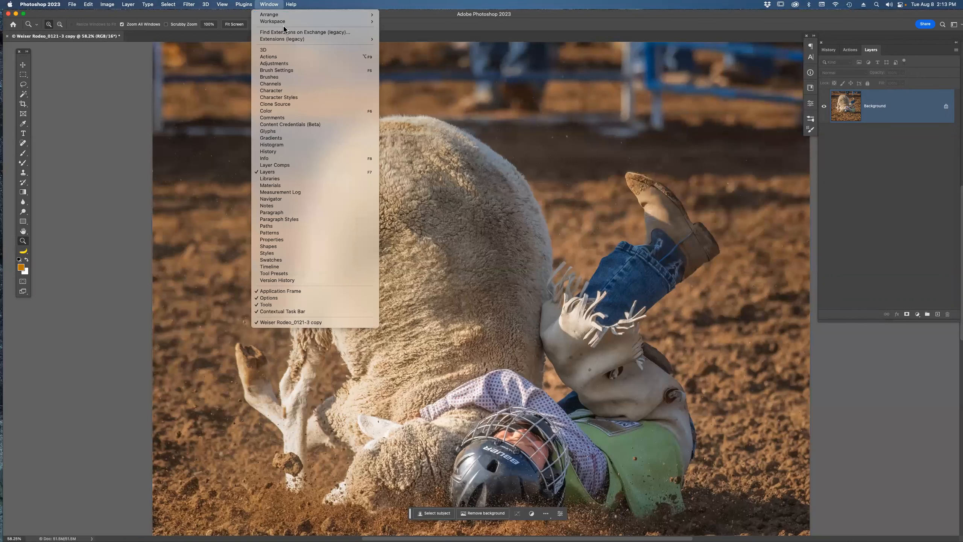
pyautogui.click(282, 159)
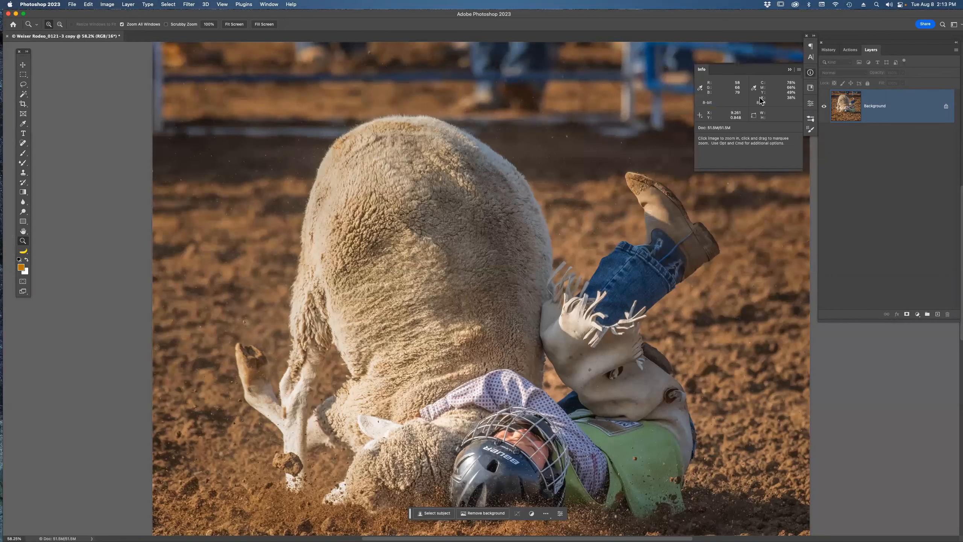
pyautogui.click(270, 5)
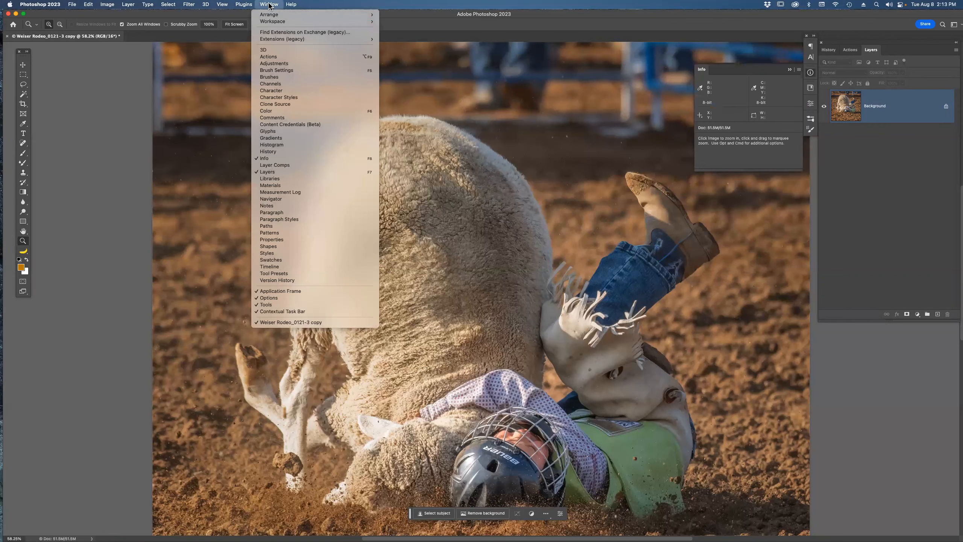
pyautogui.click(278, 156)
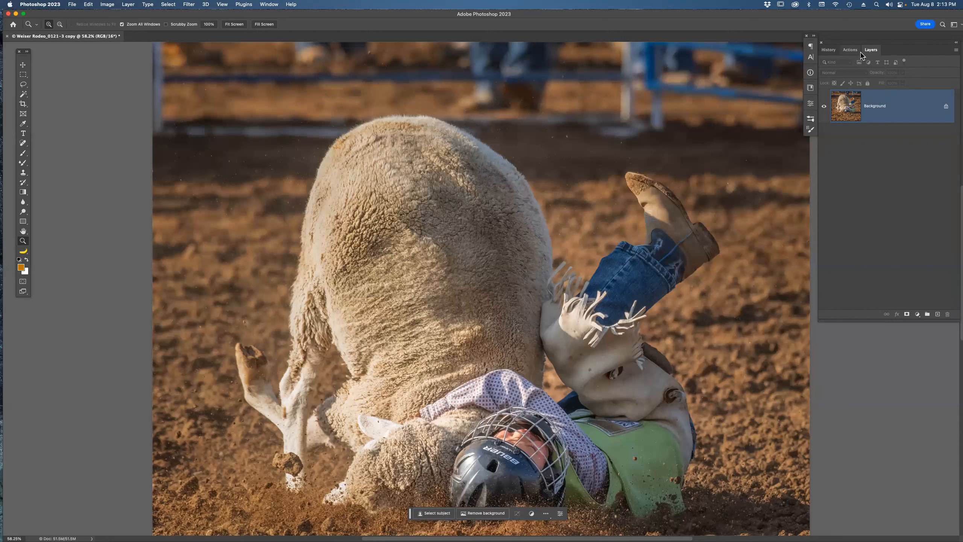
# Hide the Layers panel group and bring it back
pyautogui.click(269, 4)
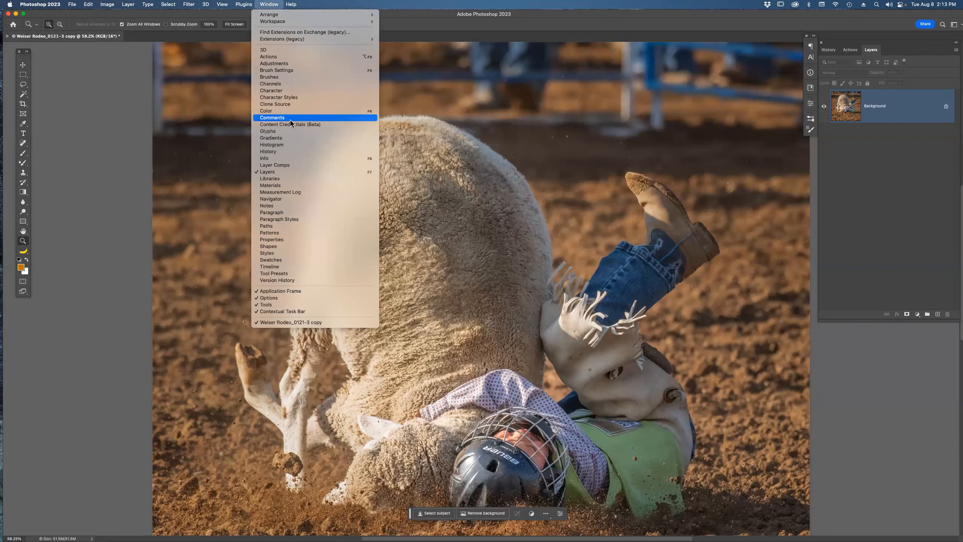
pyautogui.click(289, 173)
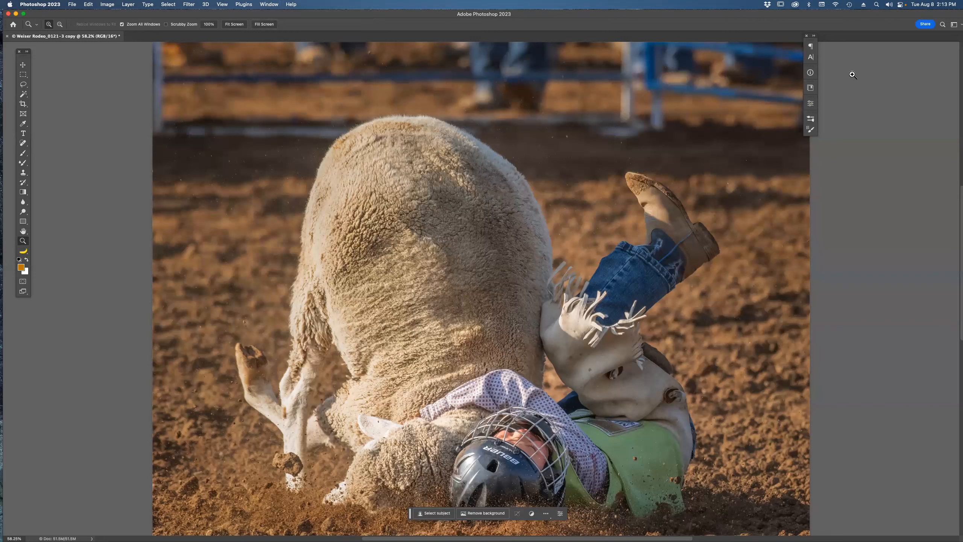
pyautogui.click(270, 5)
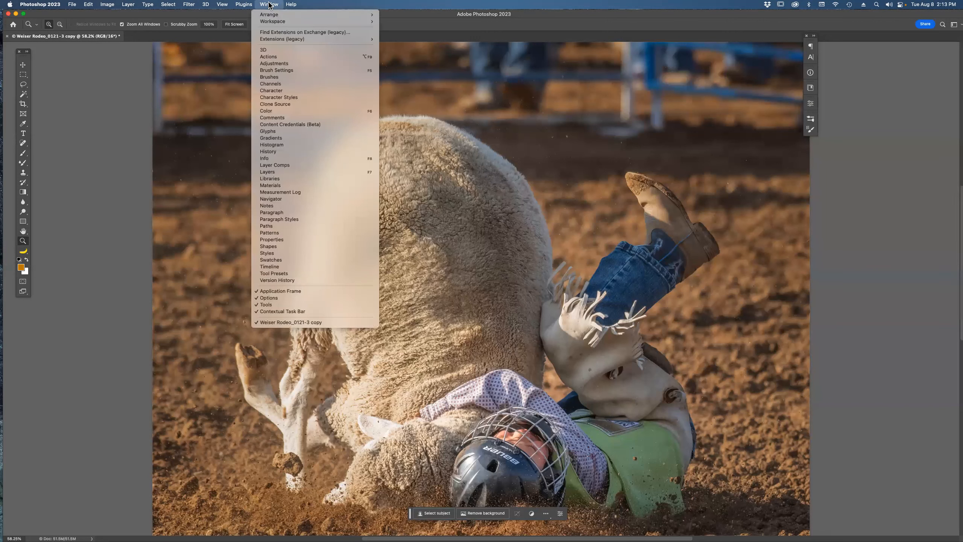
pyautogui.click(291, 173)
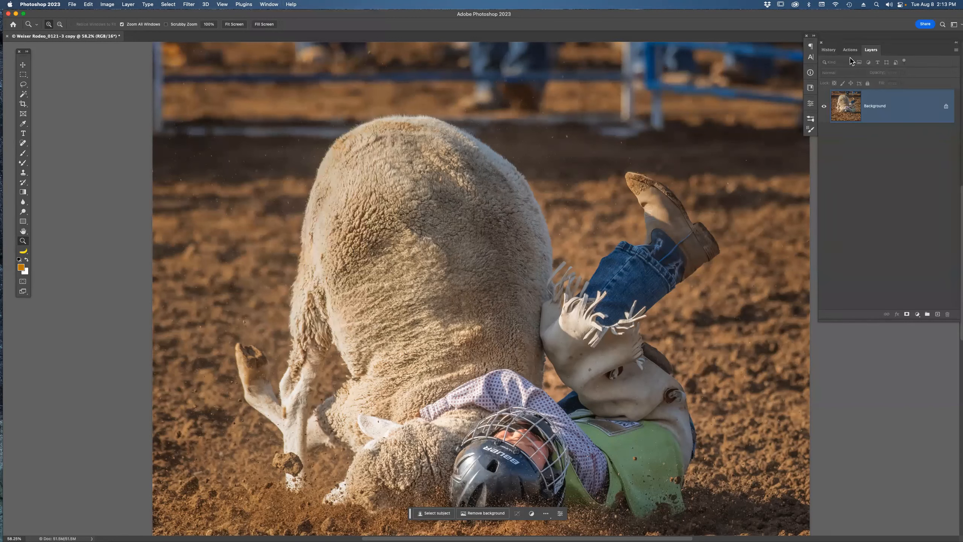
# Show the 3D panel and close its floating panel group
pyautogui.click(270, 5)
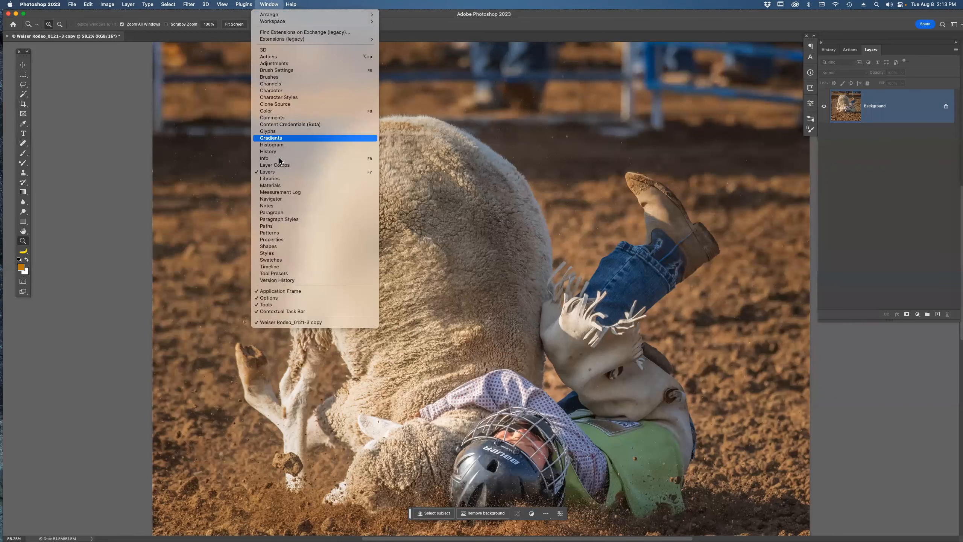
pyautogui.click(295, 49)
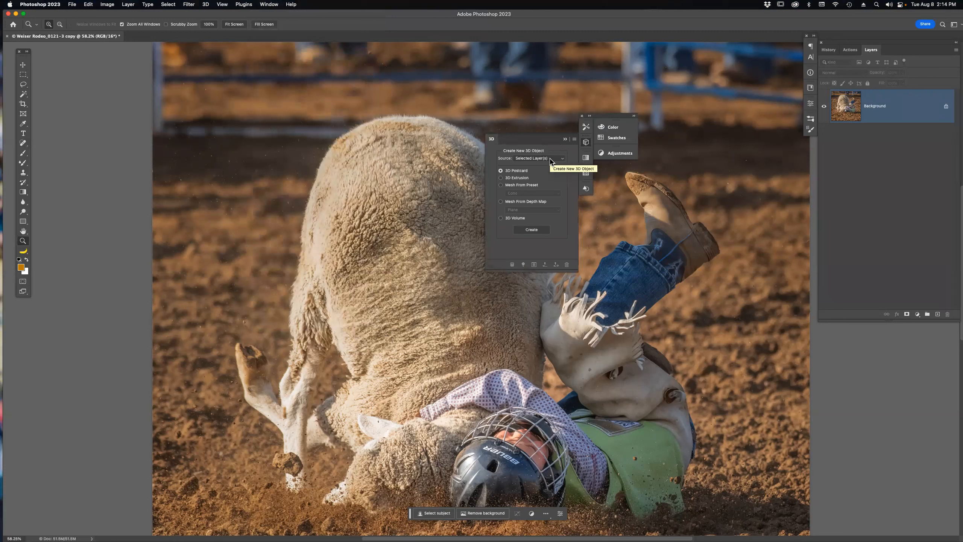
pyautogui.click(582, 116)
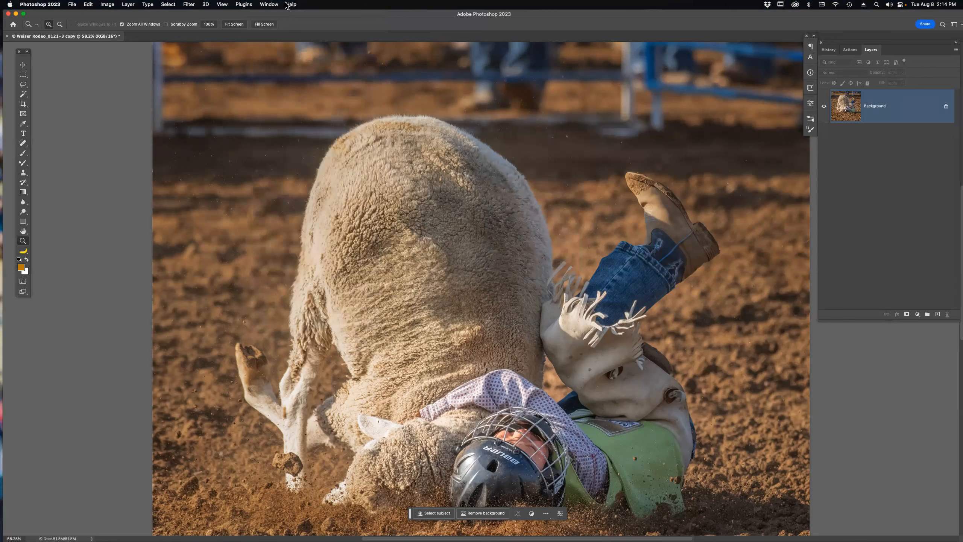
# Reopen the 3D panel, create a 3D Postcard from Selected Layer(s) and accept switching to the 3D workspace
pyautogui.click(267, 4)
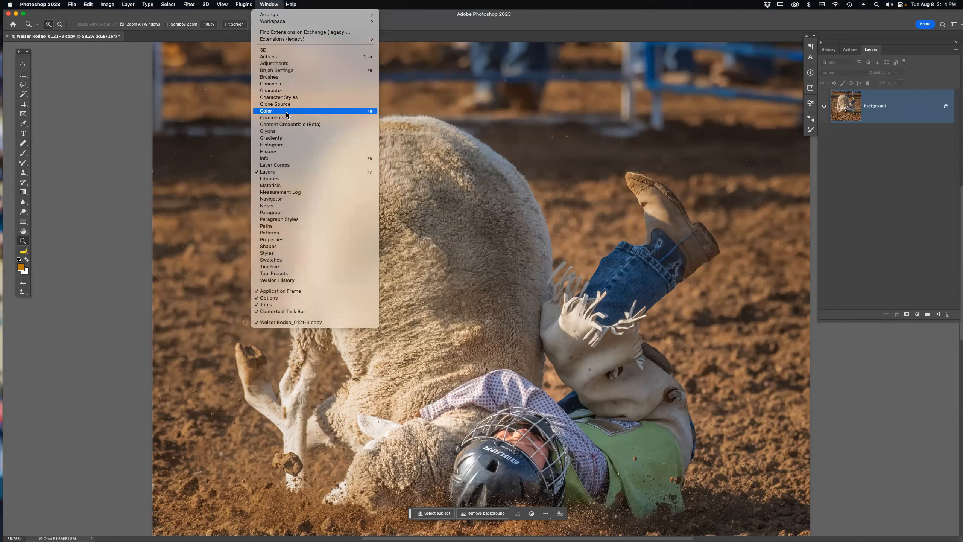
pyautogui.click(295, 50)
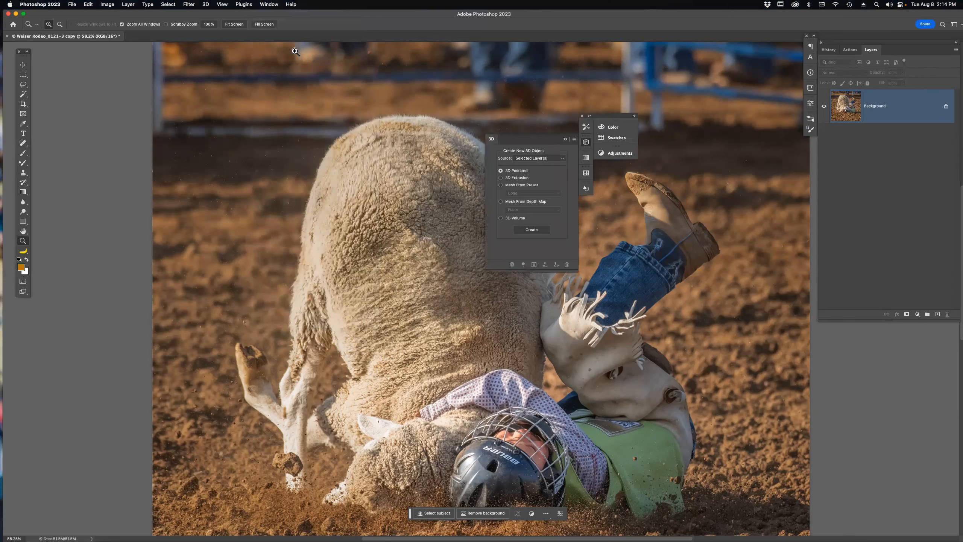
pyautogui.click(563, 159)
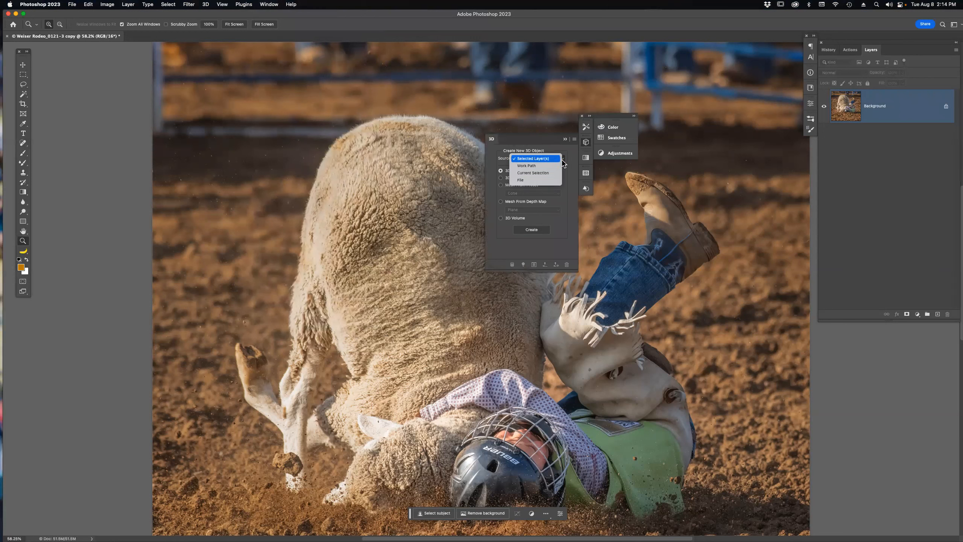
pyautogui.click(559, 159)
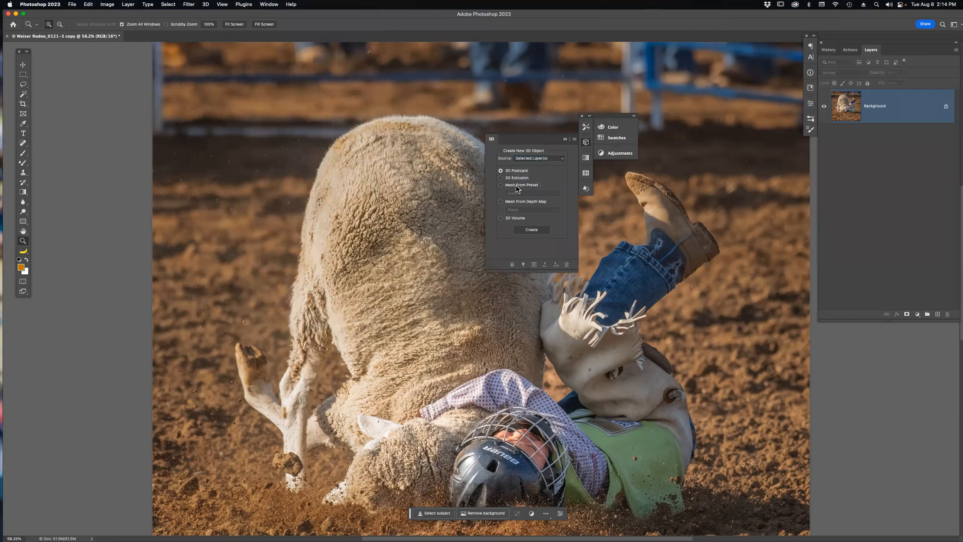
pyautogui.click(534, 231)
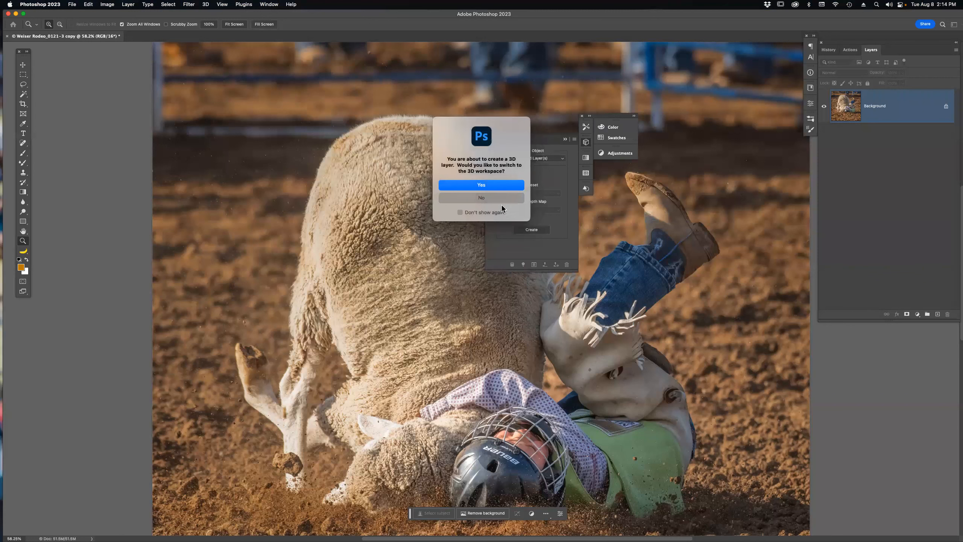
pyautogui.click(480, 189)
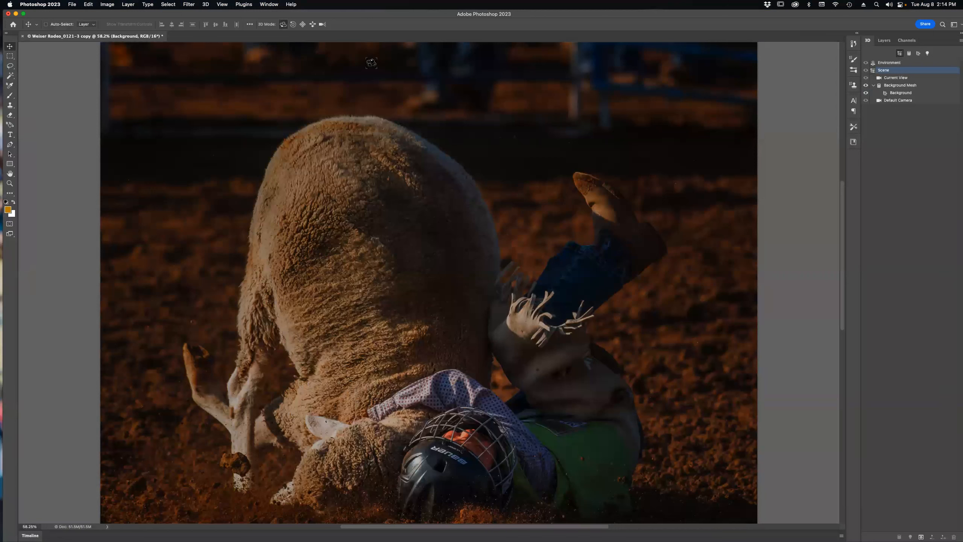
# Return to the first custom workspace in the list and revert the photo to the Duplicate Image (Save) history state
pyautogui.click(275, 5)
pyautogui.moveTo(284, 24)
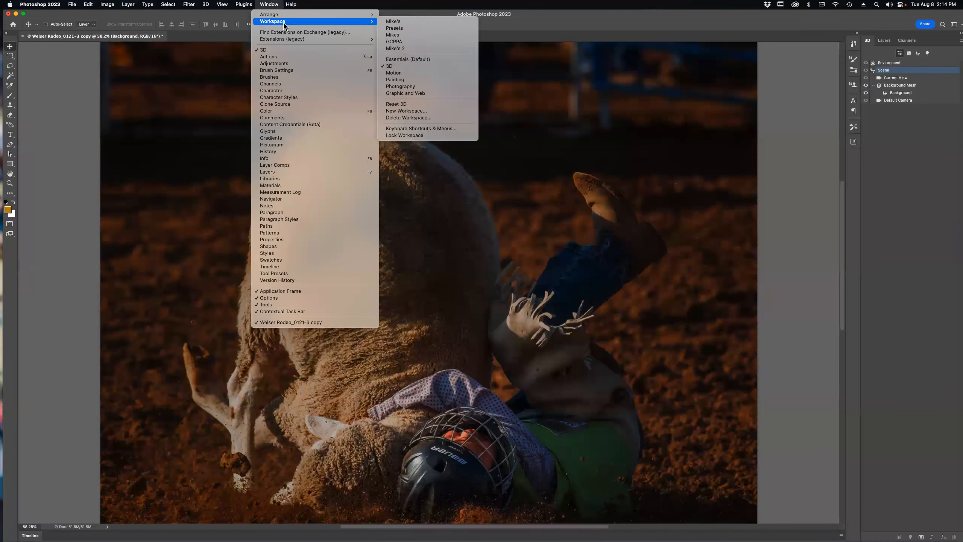
pyautogui.click(438, 23)
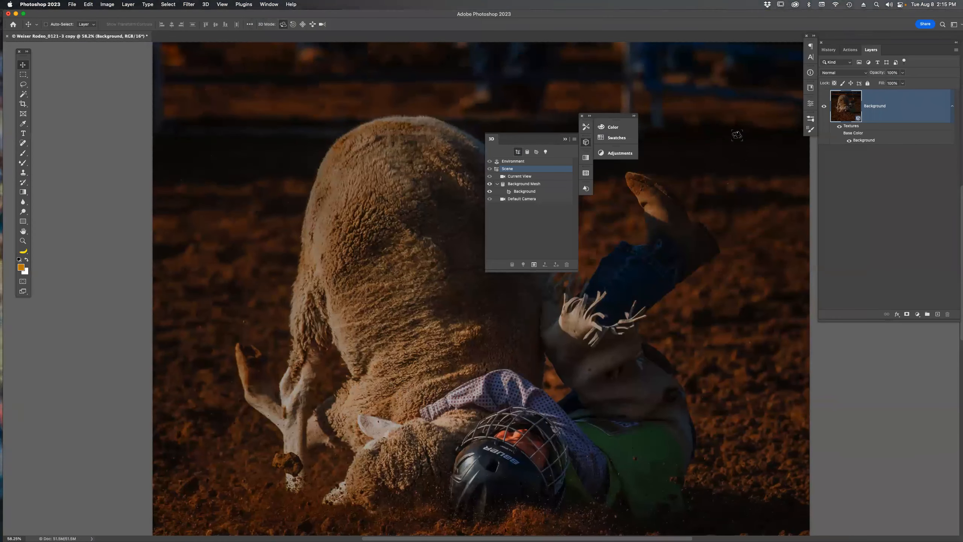
pyautogui.click(829, 50)
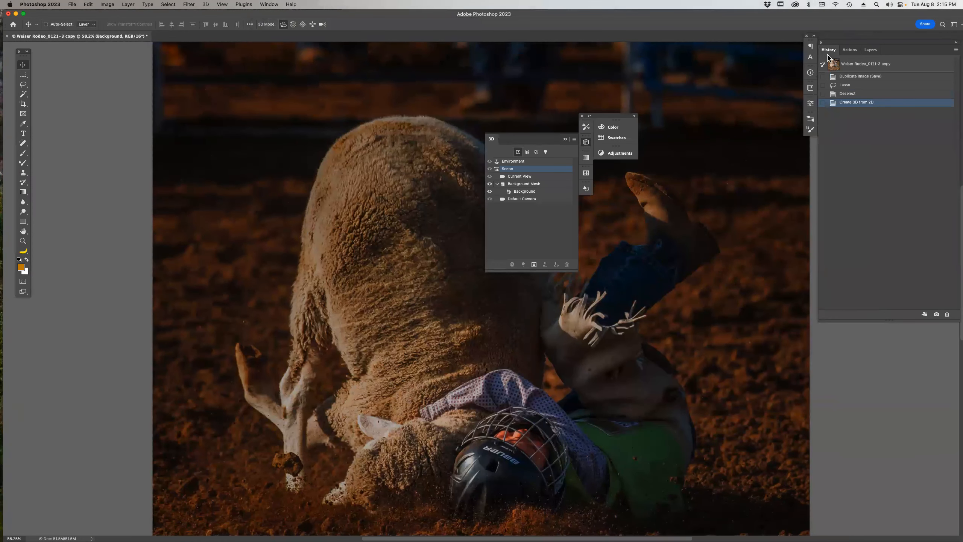
pyautogui.click(856, 78)
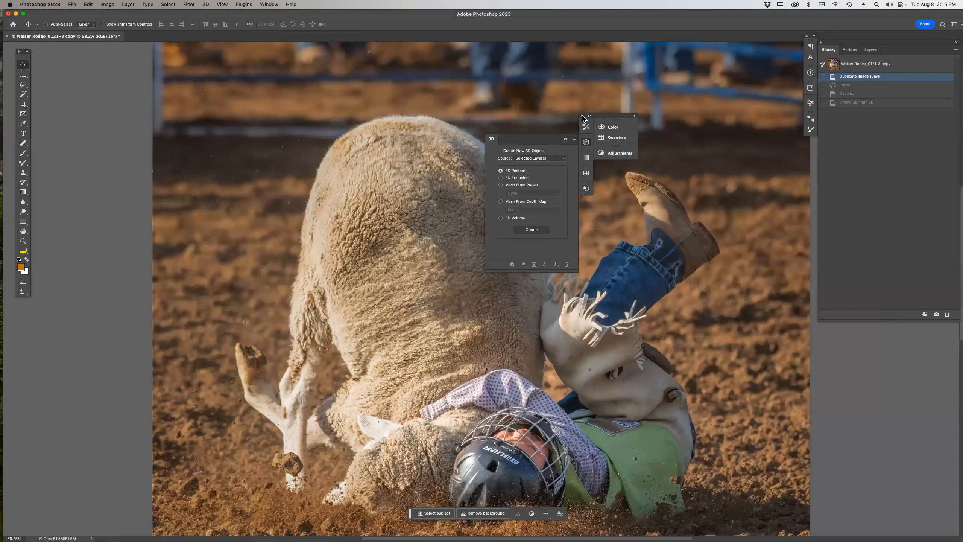
# Close the 3D panel and the rest of its floating panel group
pyautogui.click(575, 140)
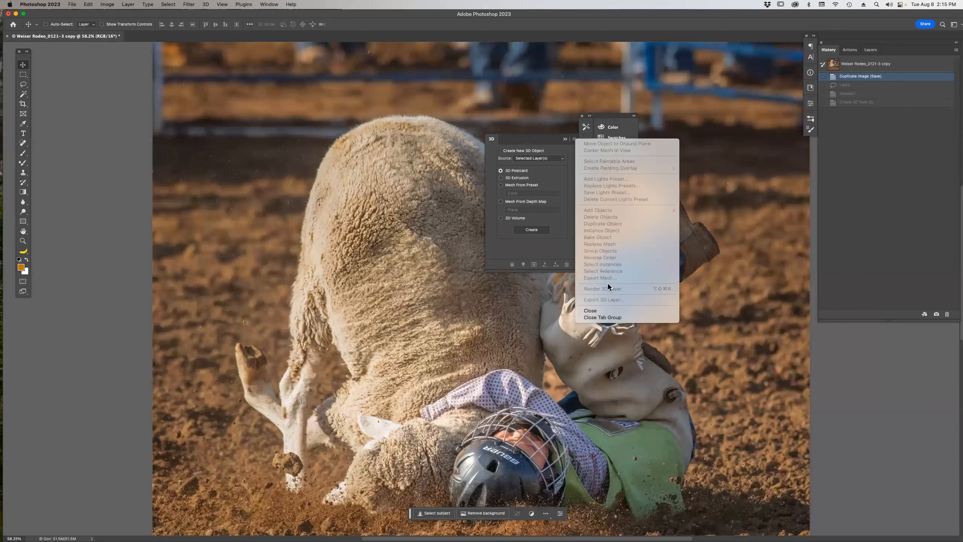
pyautogui.click(613, 311)
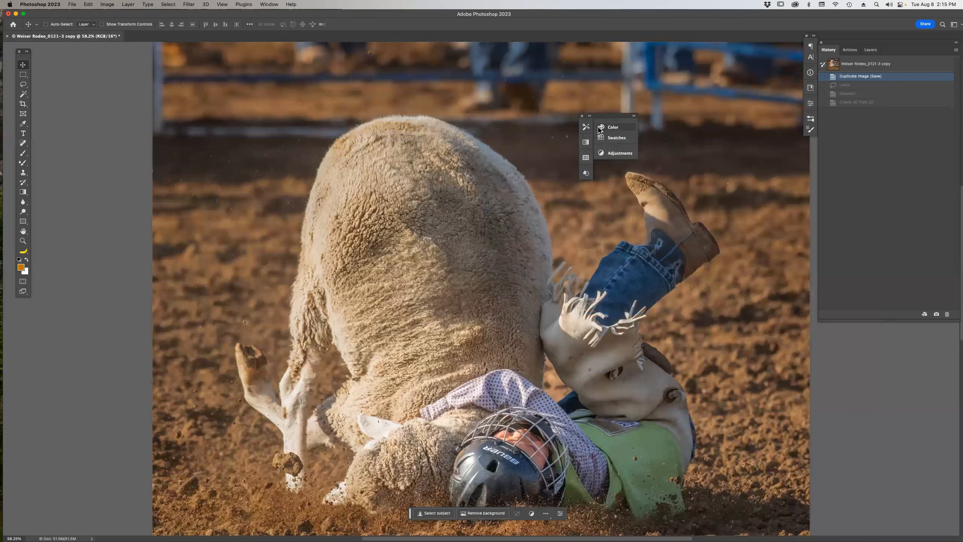
pyautogui.click(583, 116)
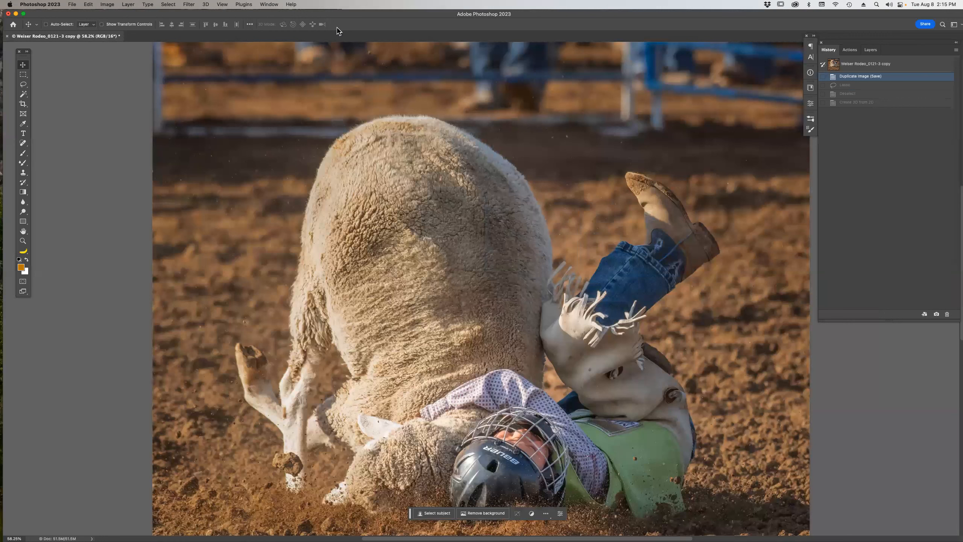
pyautogui.click(270, 5)
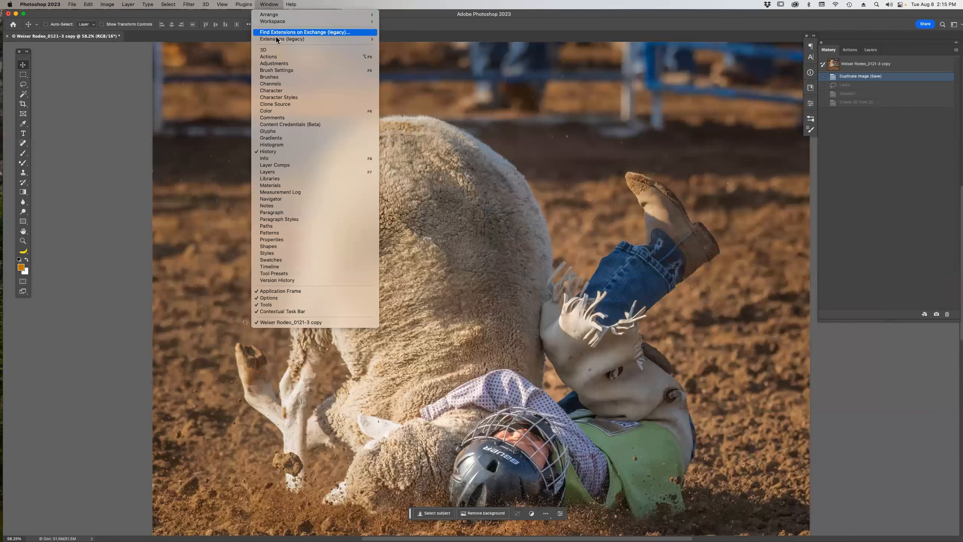
pyautogui.click(282, 58)
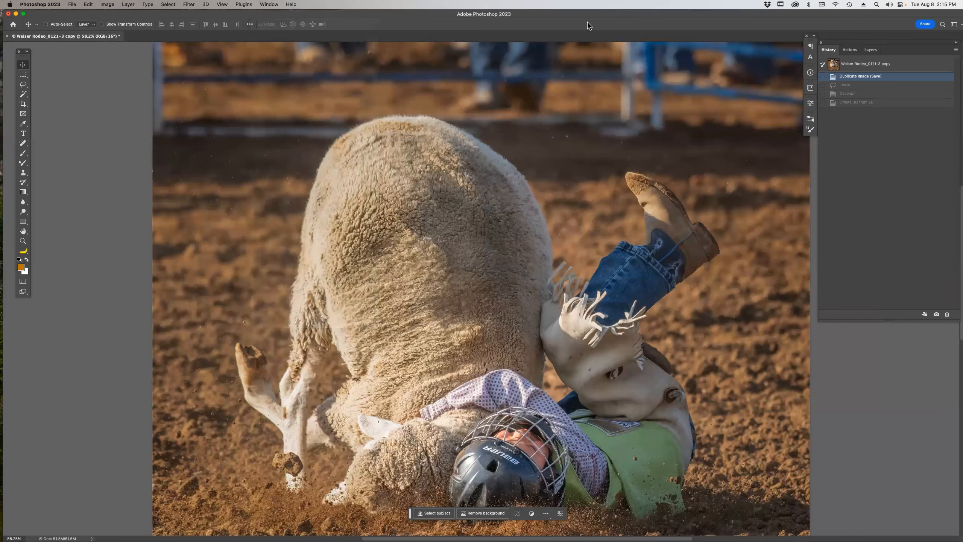
# Lasso the white fence post in the photo's upper-left corner, expand and fill the selection to remove the post, and deselect
pyautogui.press('super+minus')
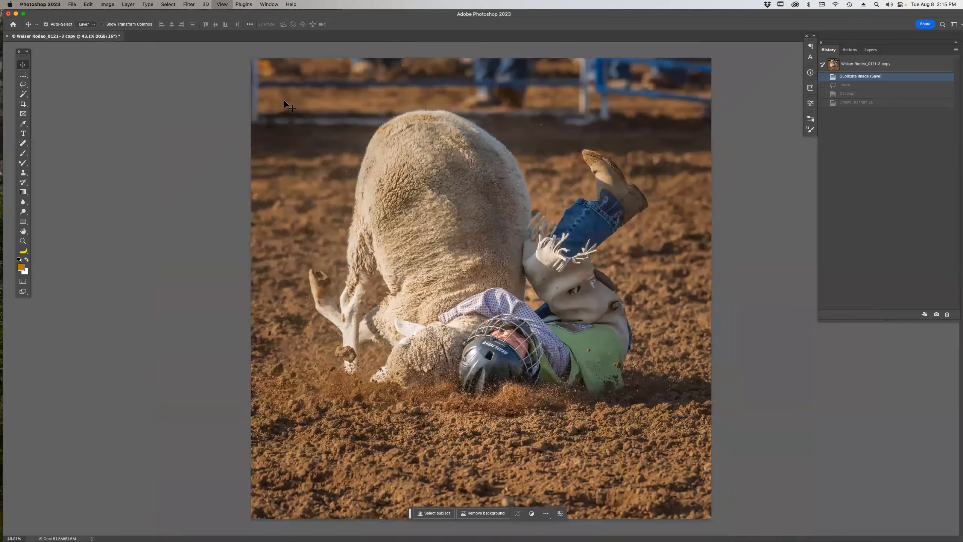
pyautogui.press('super+minus')
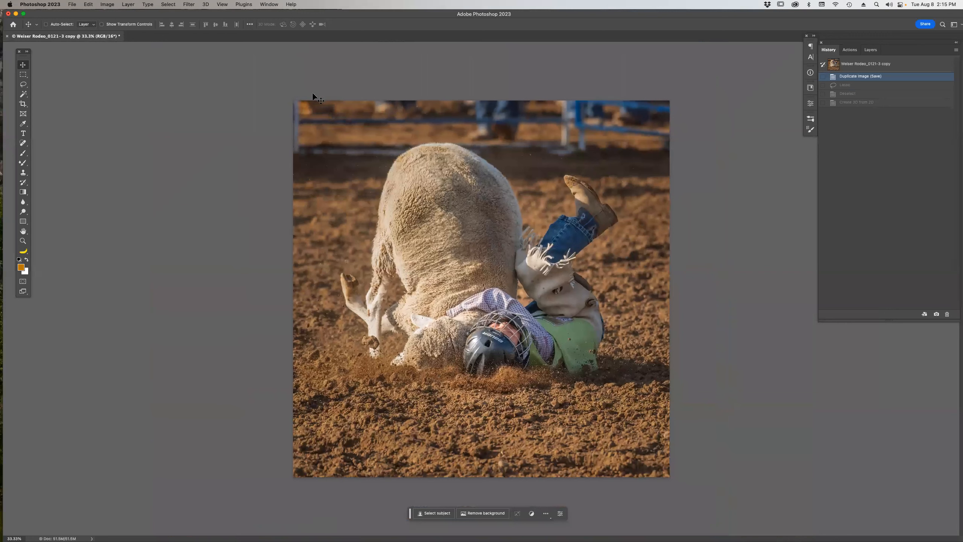
pyautogui.press('l')
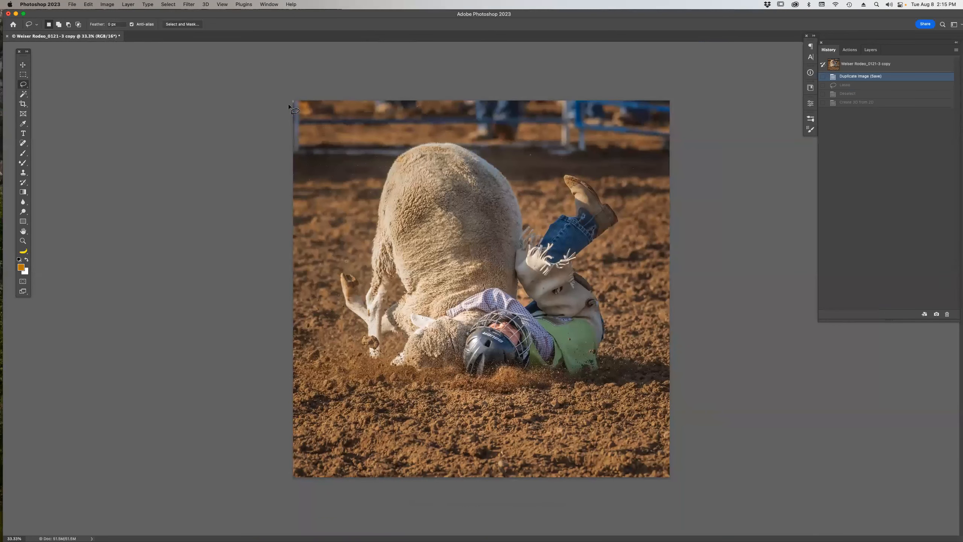
pyautogui.moveTo(292, 158)
pyautogui.mouseDown()
pyautogui.moveTo(304, 155)
pyautogui.moveTo(303, 94)
pyautogui.moveTo(287, 91)
pyautogui.mouseUp()
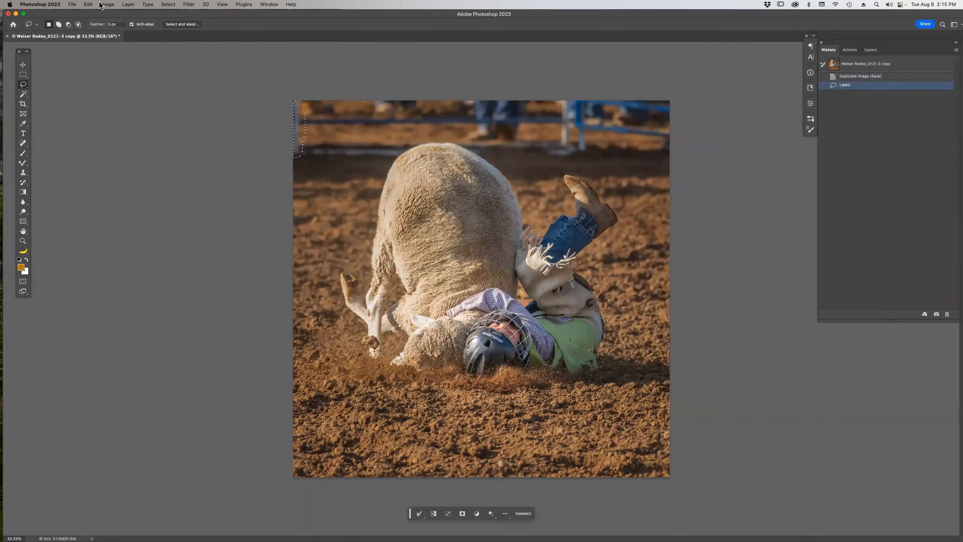
pyautogui.hotkey('shift', 'BackSpace')
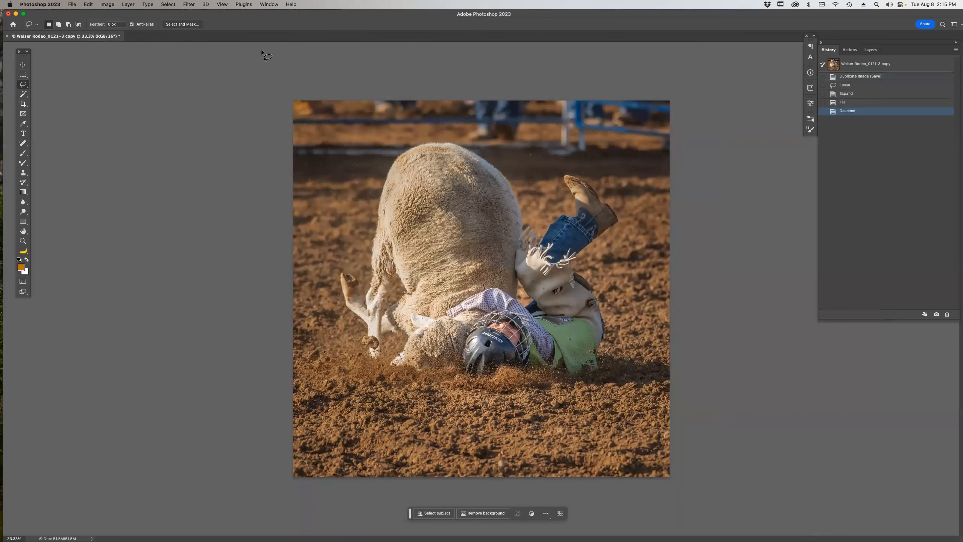
pyautogui.click(88, 4)
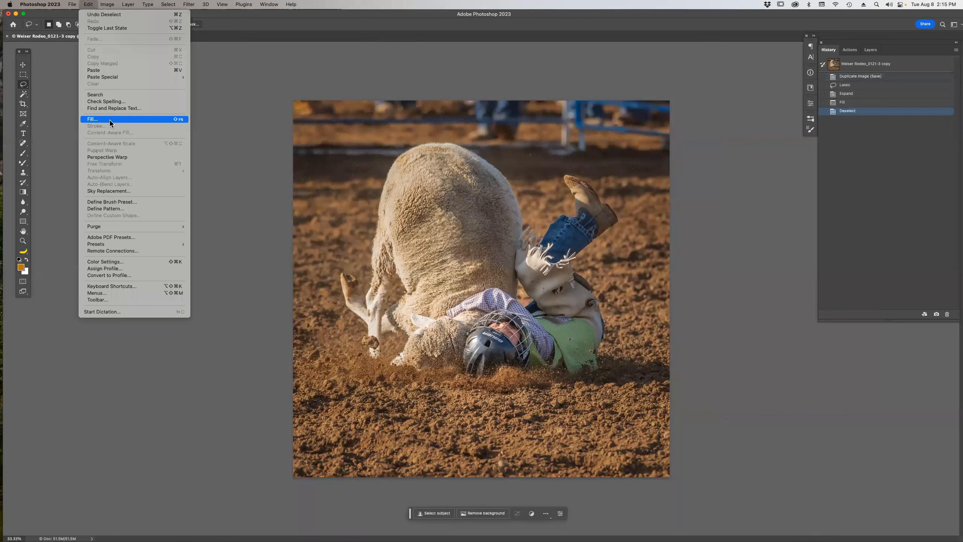
pyautogui.click(331, 47)
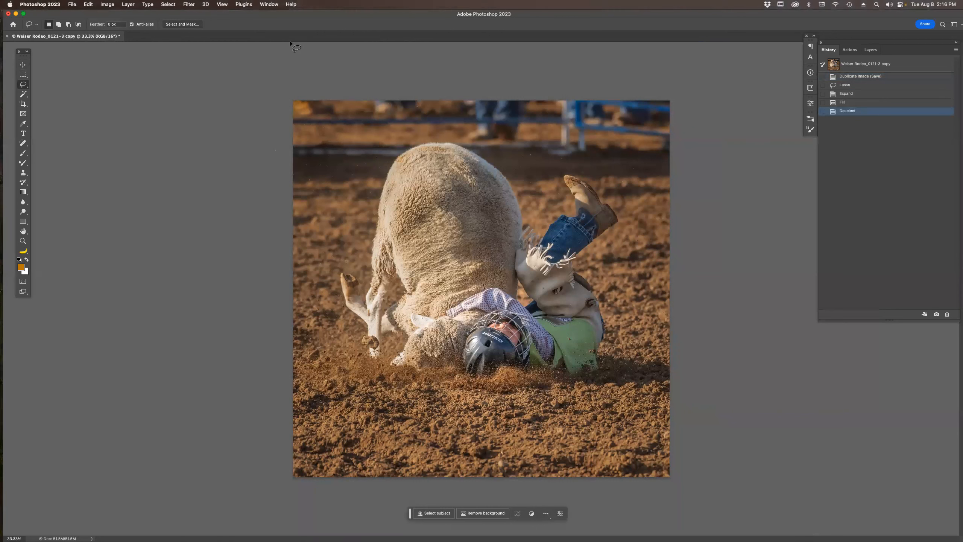
# Return the photo to the Lasso history state and redo the expand, fill and deselect
pyautogui.click(860, 86)
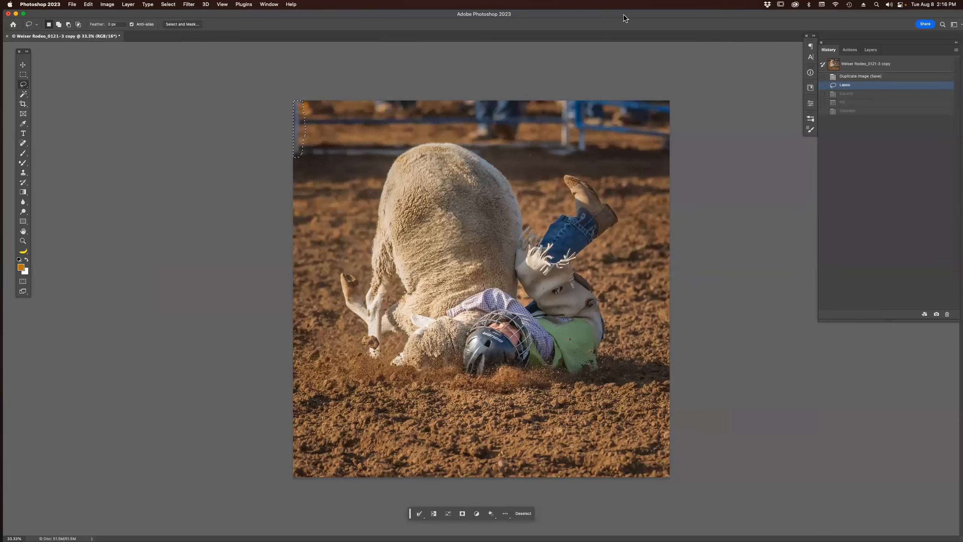
pyautogui.press('super+shift+z')
pyautogui.press('super+shift+z')
pyautogui.press('super+shift+z')
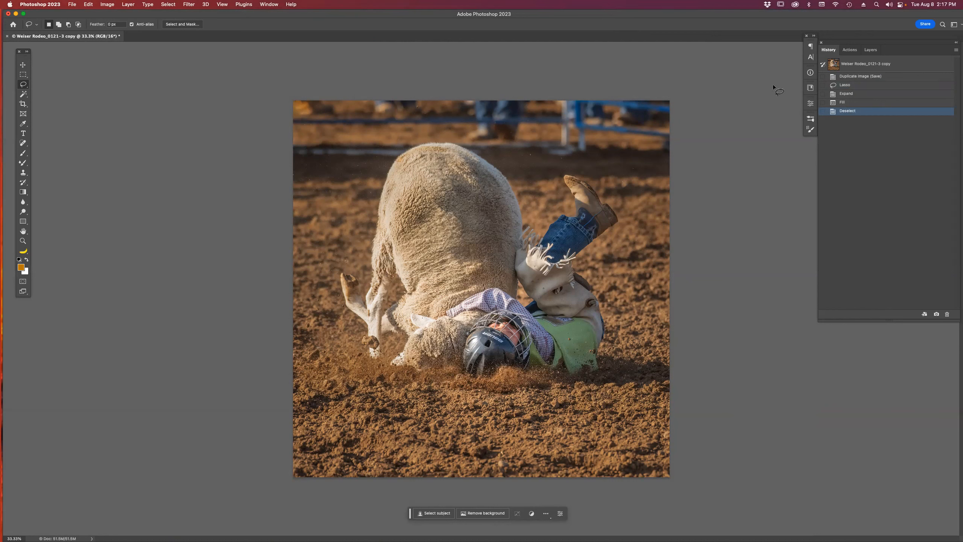
# Show the Actions panel, check its command options, and collapse and select the third action set in the list
pyautogui.click(850, 50)
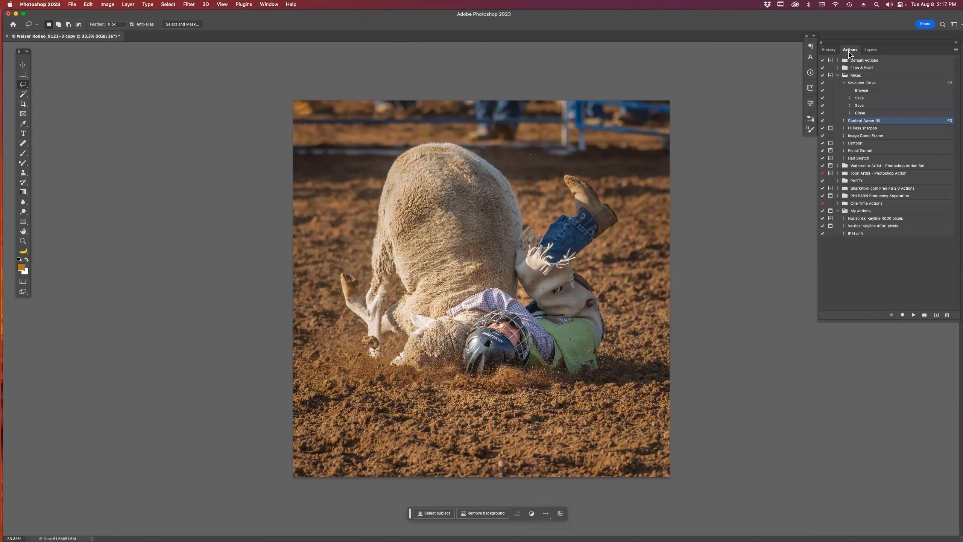
pyautogui.click(957, 52)
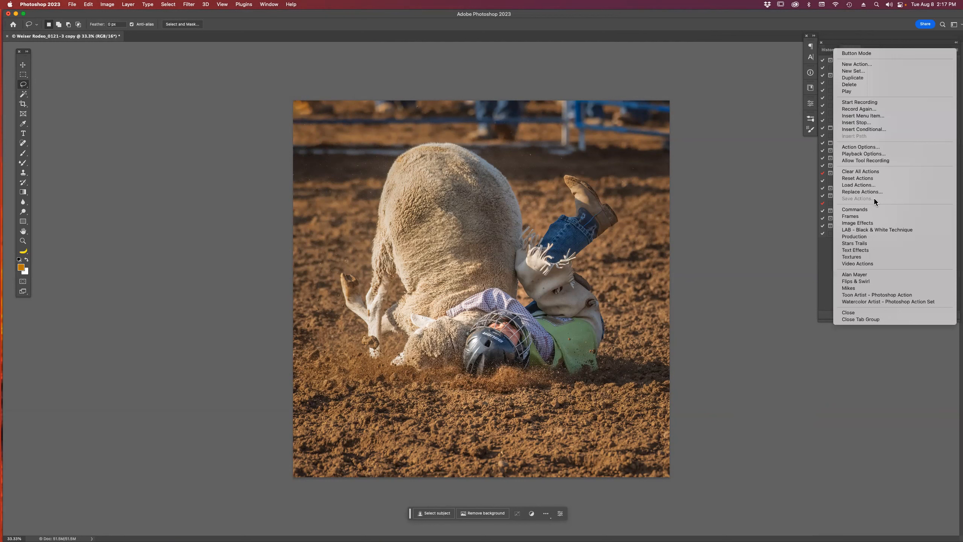
pyautogui.click(828, 54)
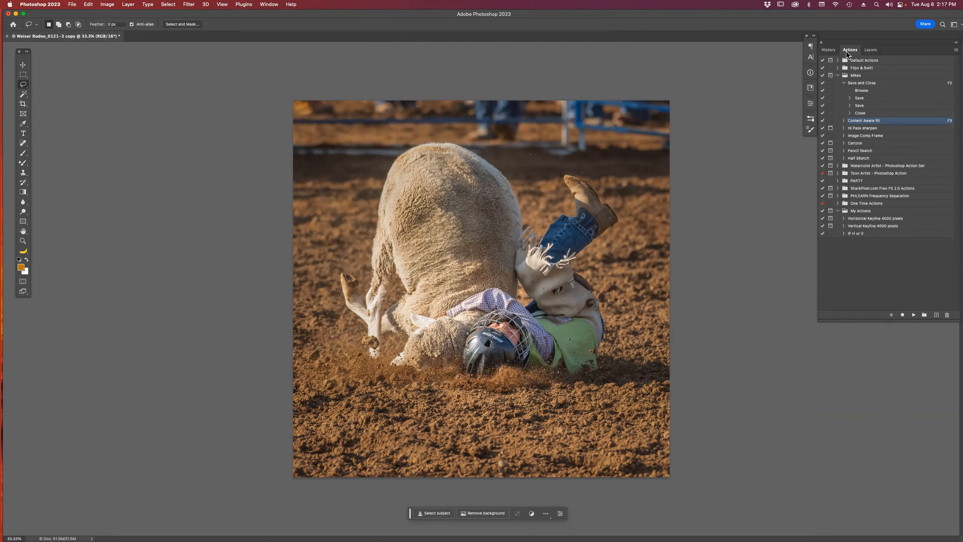
pyautogui.click(845, 78)
pyautogui.click(838, 75)
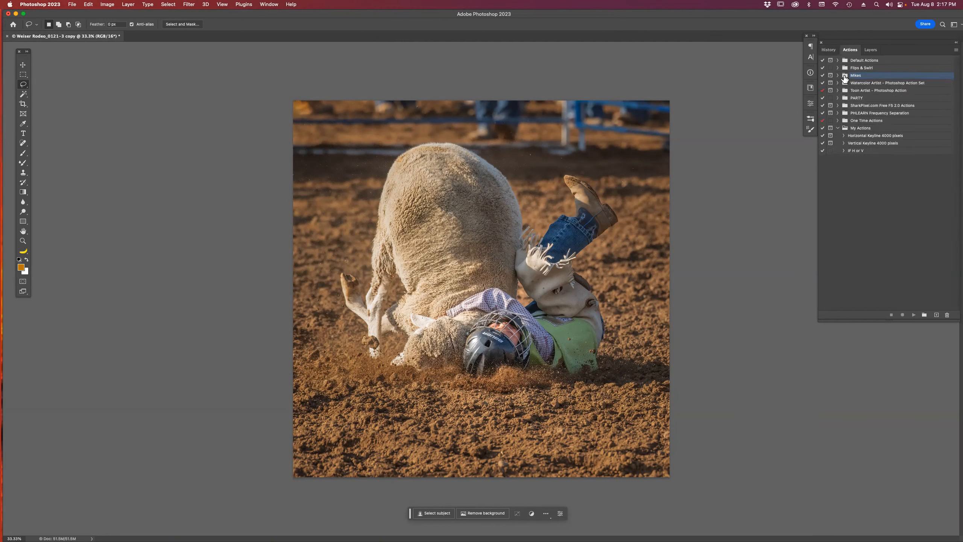
# Examine the Save Actions dialog and its folder locations for the selected action set, and leave without saving
pyautogui.click(956, 50)
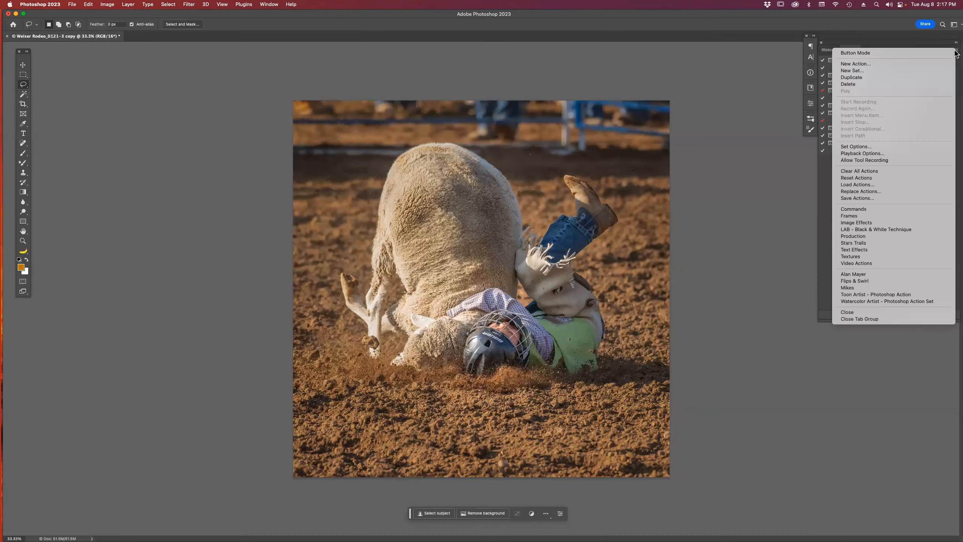
pyautogui.click(870, 198)
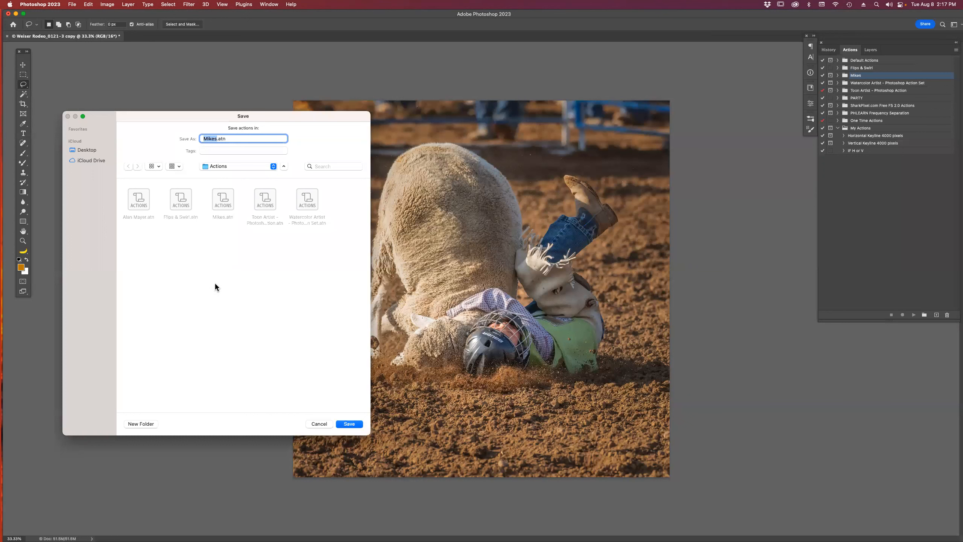
pyautogui.click(254, 168)
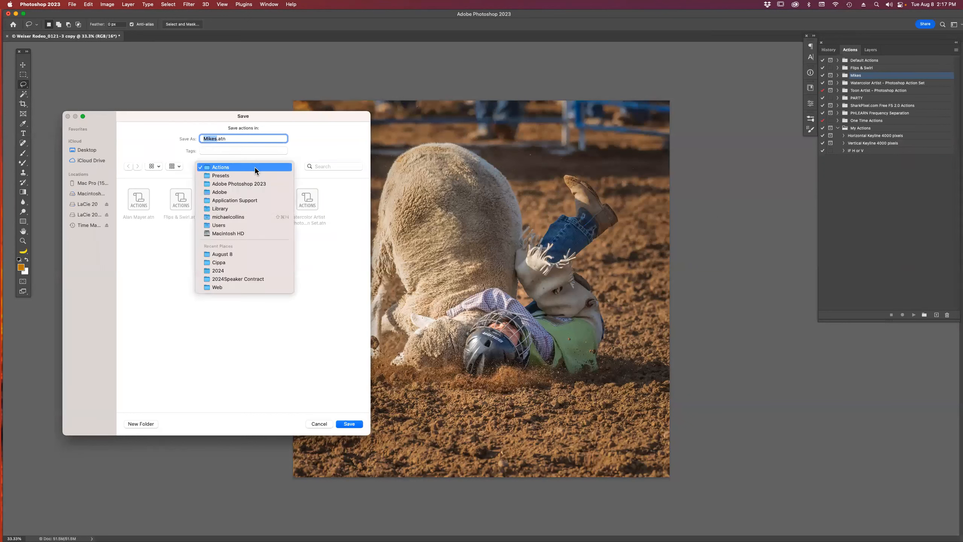
pyautogui.click(254, 168)
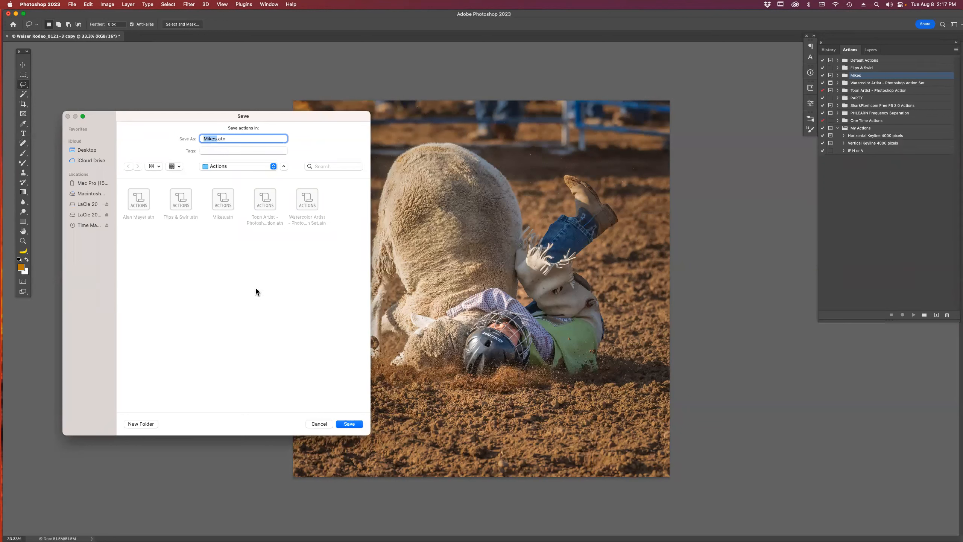
pyautogui.click(319, 423)
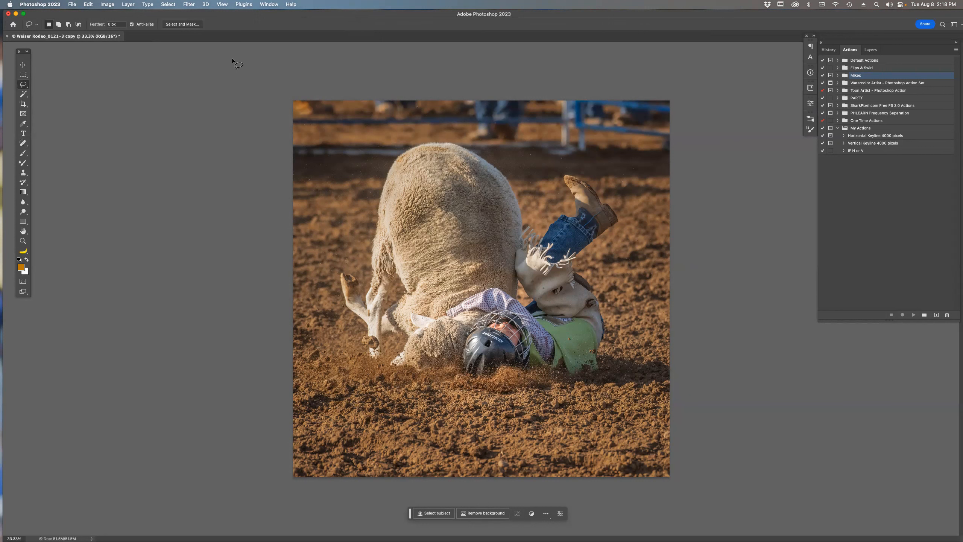
# Open the Character Styles panel, view the Paragraph Styles beside it, and close the panel group
pyautogui.click(271, 5)
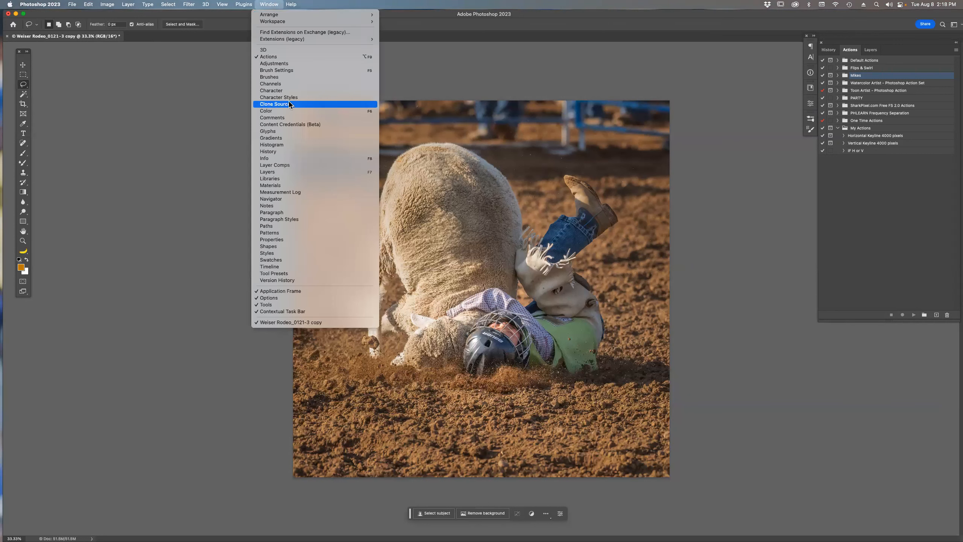
pyautogui.click(278, 98)
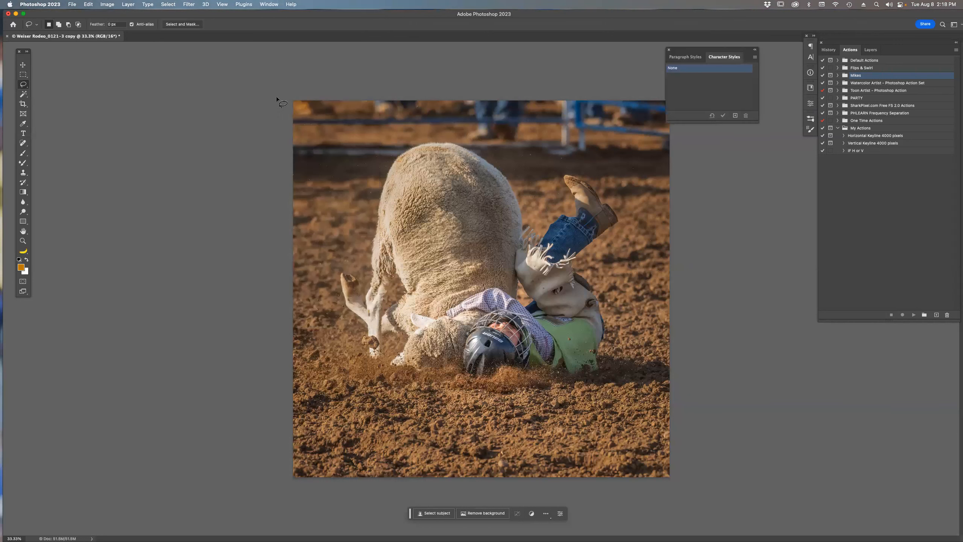
pyautogui.click(687, 58)
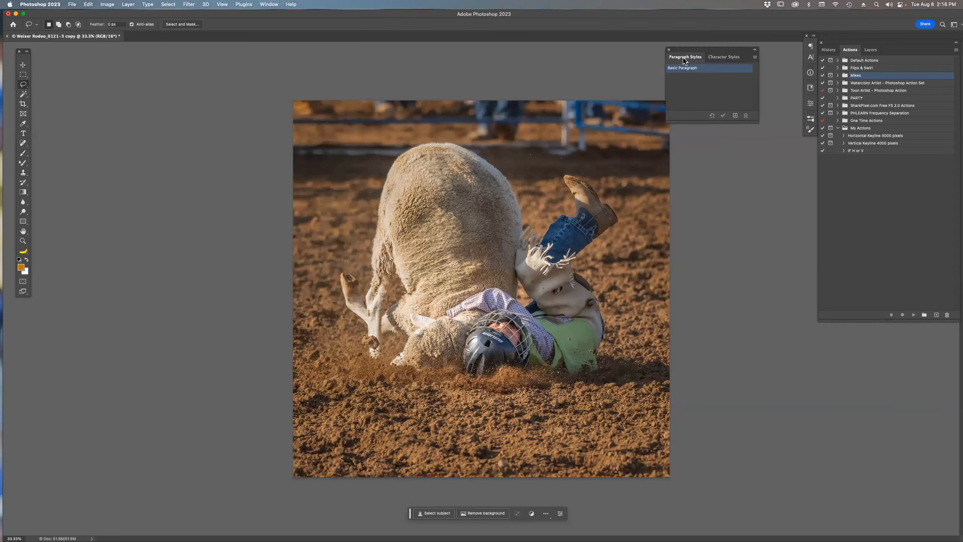
pyautogui.click(725, 59)
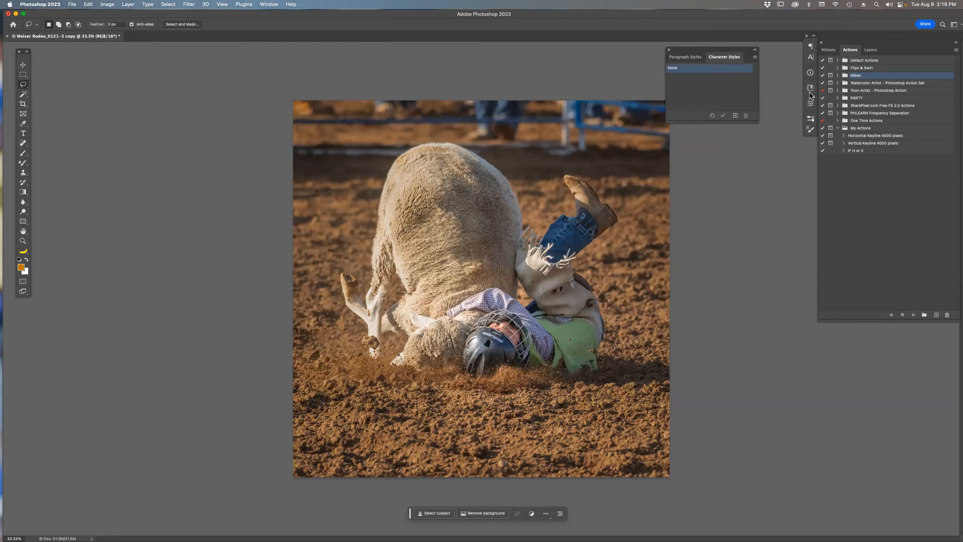
pyautogui.click(756, 50)
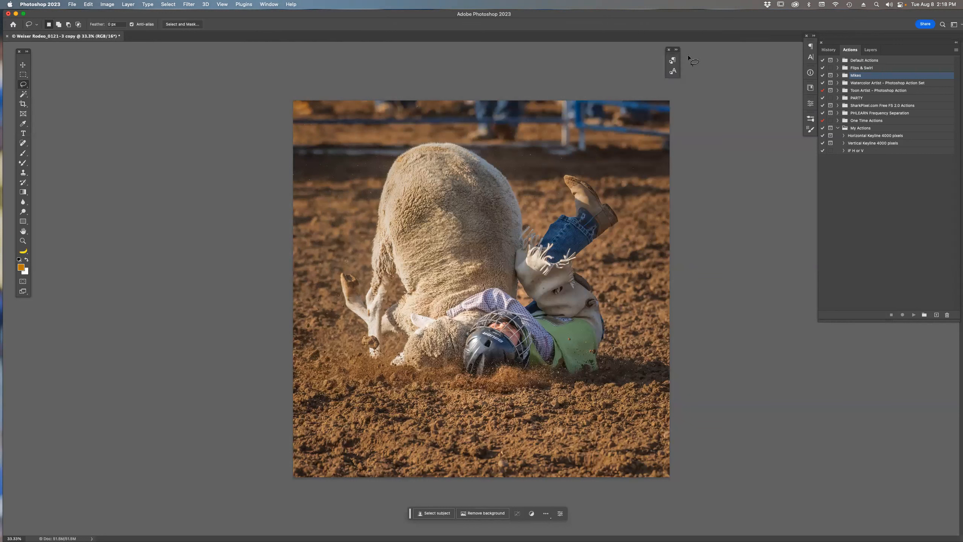
pyautogui.click(669, 50)
# Show the Clone Source panel, collapse and reopen it, and close its floating panel group
pyautogui.click(272, 5)
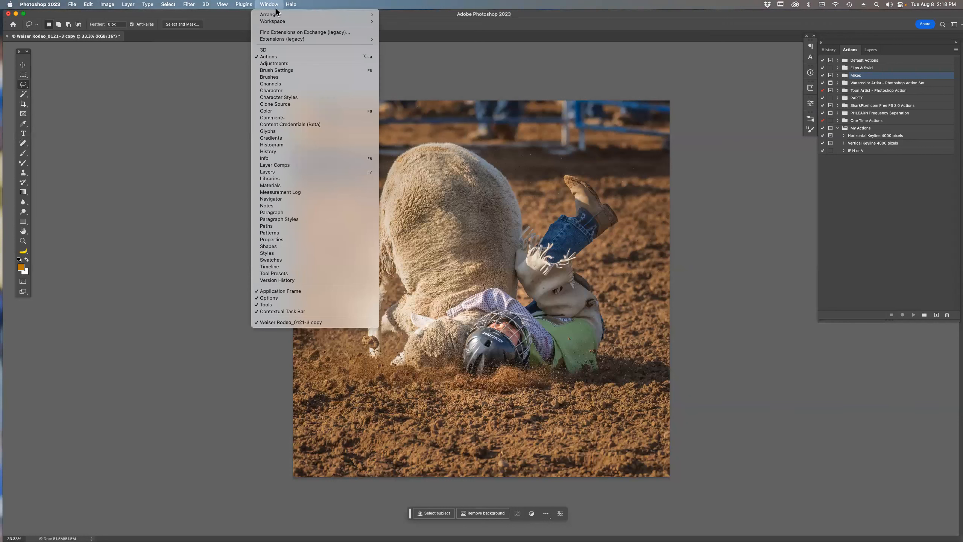
pyautogui.click(293, 103)
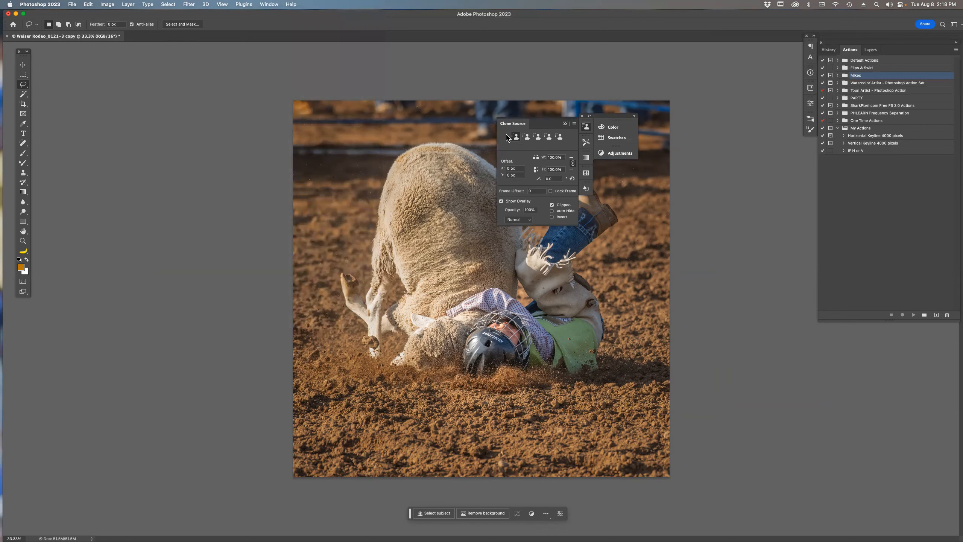
pyautogui.click(565, 126)
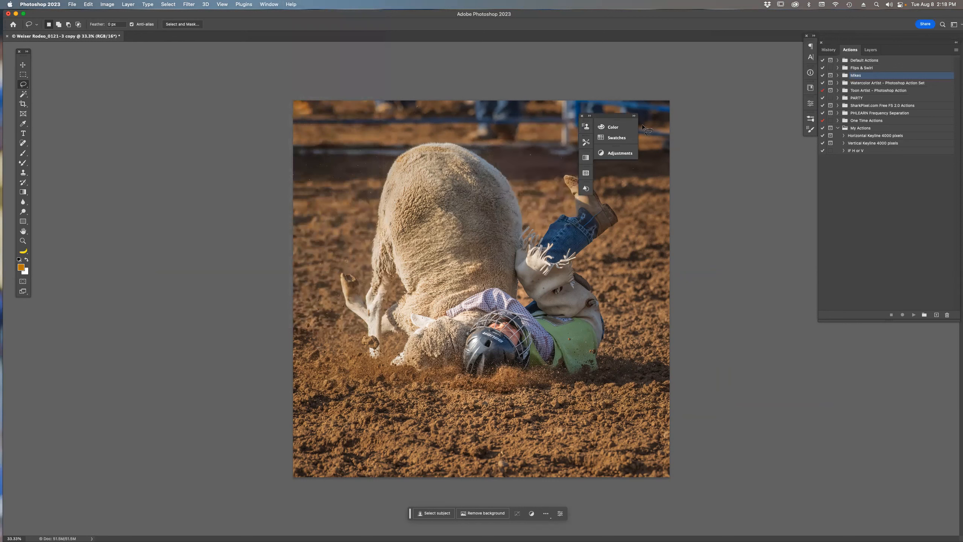
pyautogui.click(270, 4)
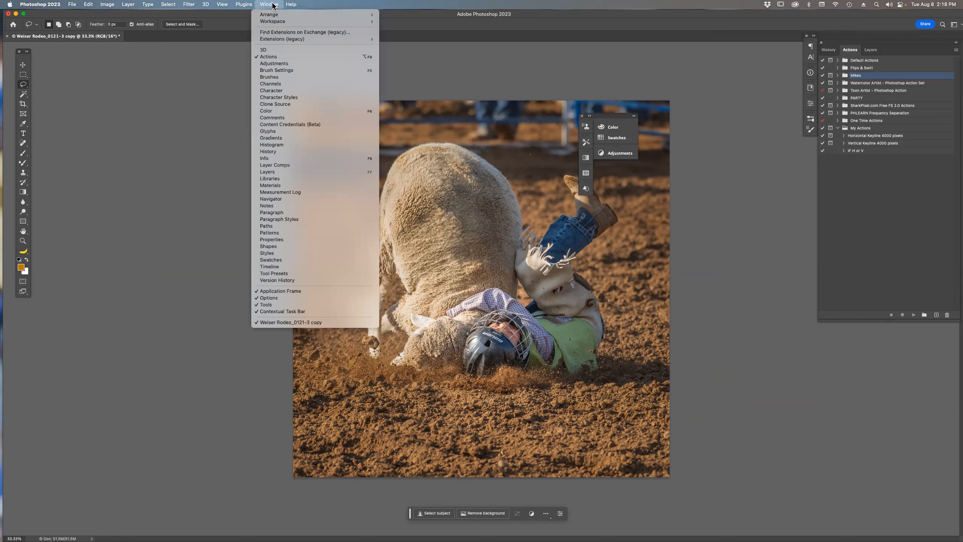
pyautogui.click(280, 104)
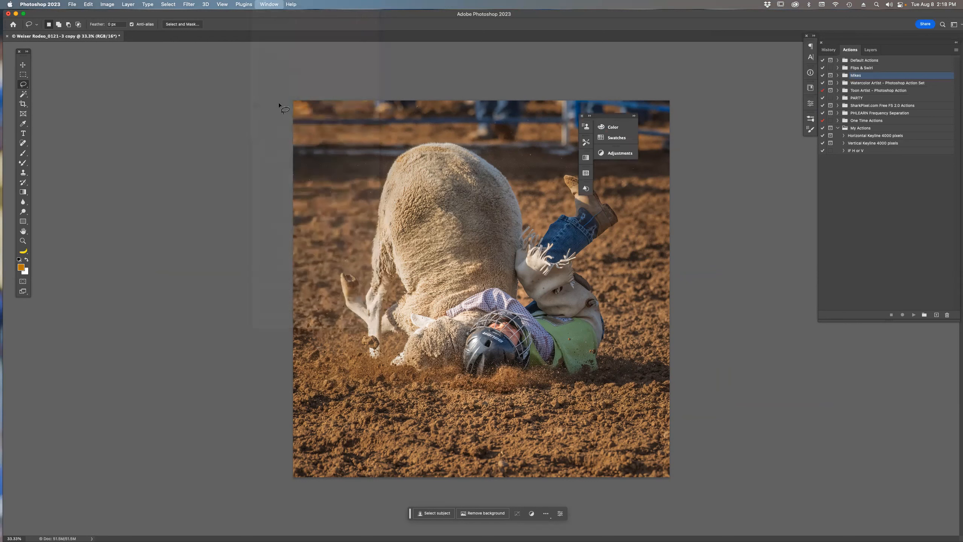
pyautogui.click(269, 5)
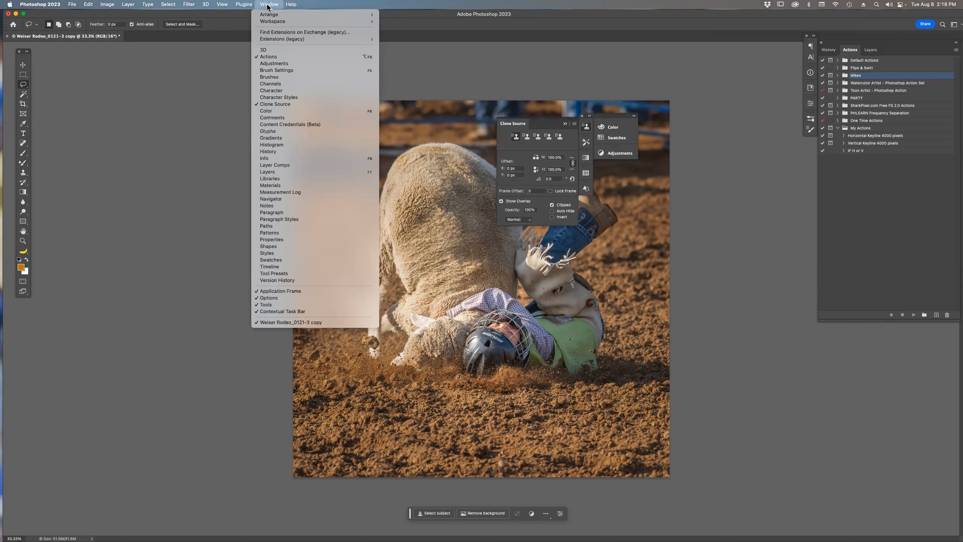
pyautogui.click(282, 105)
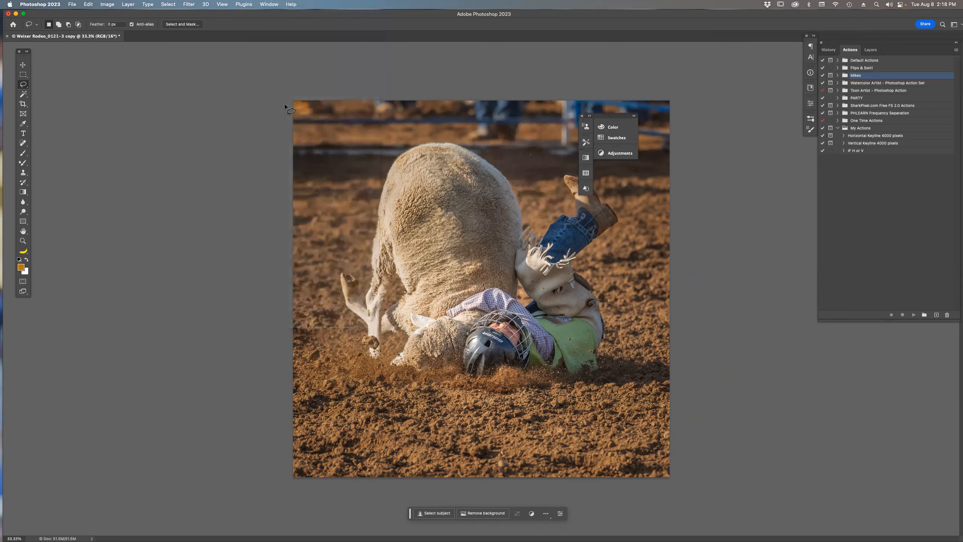
pyautogui.click(582, 117)
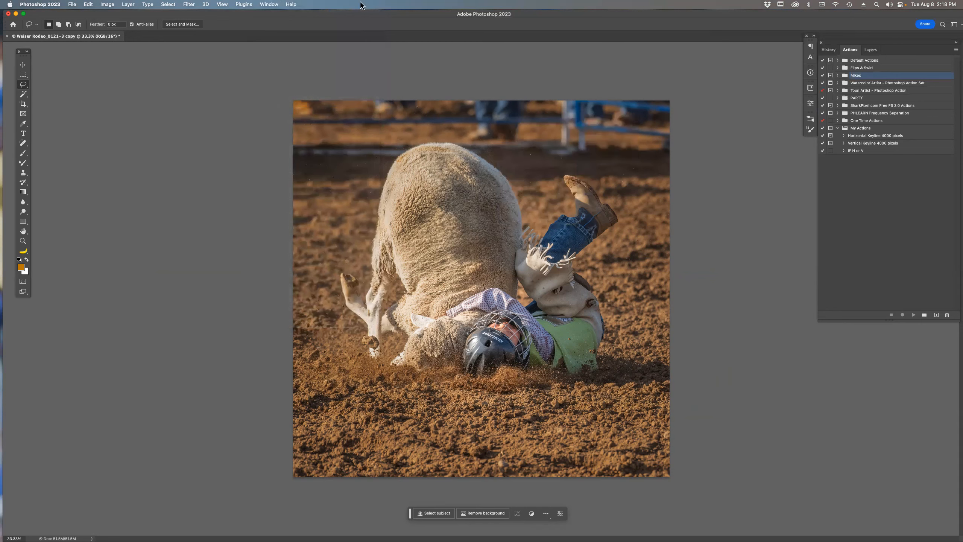
# Open the Glyphs panel and browse the characters of the Arial Black font
pyautogui.click(267, 4)
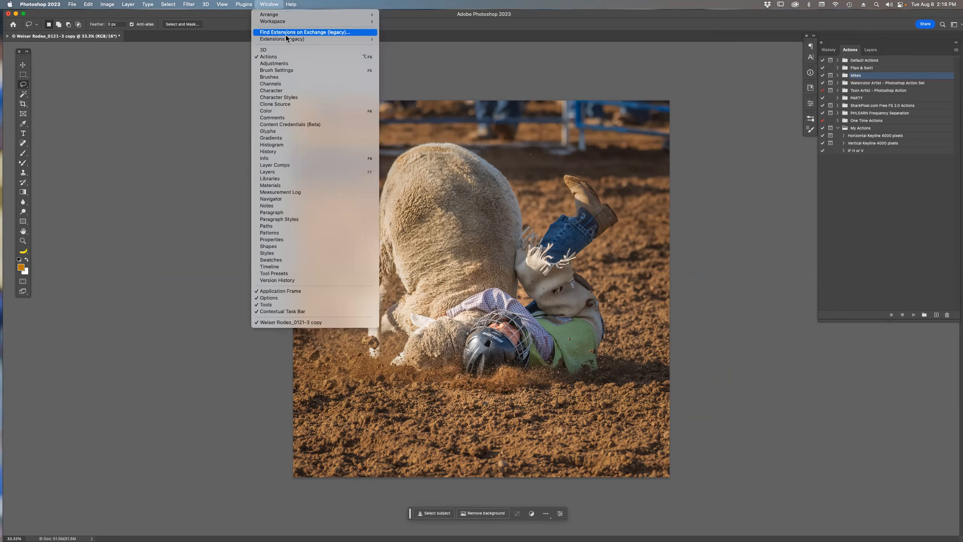
pyautogui.click(308, 132)
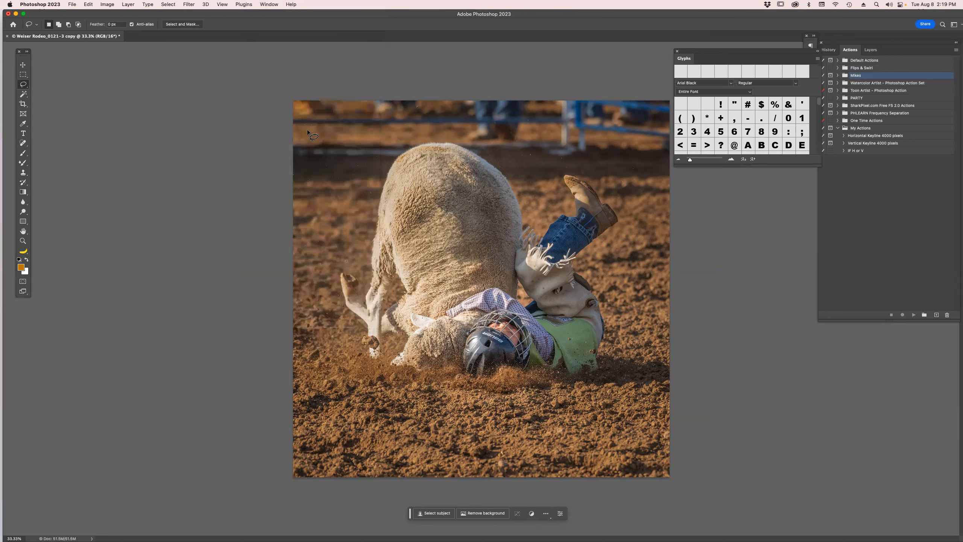
pyautogui.scroll(-10, 728, 104)
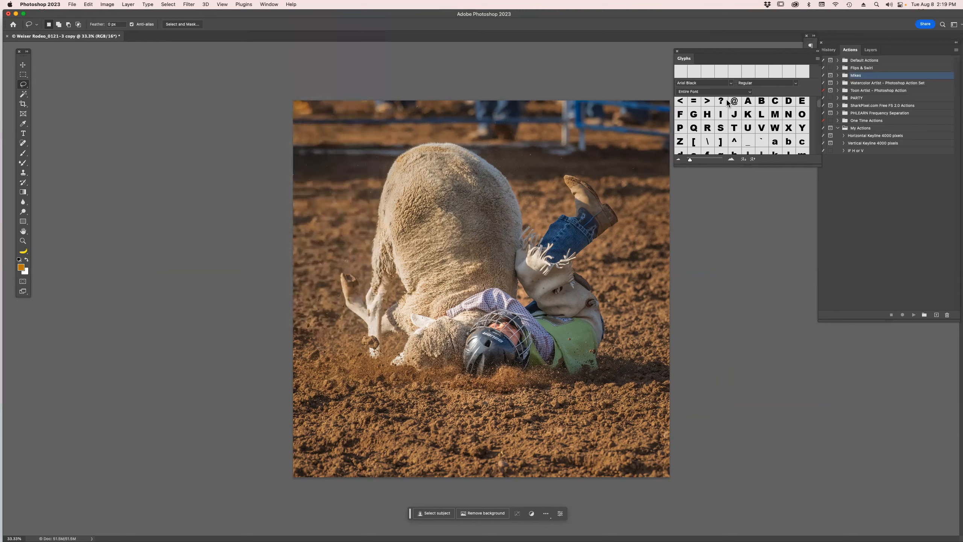
pyautogui.scroll(5, 728, 105)
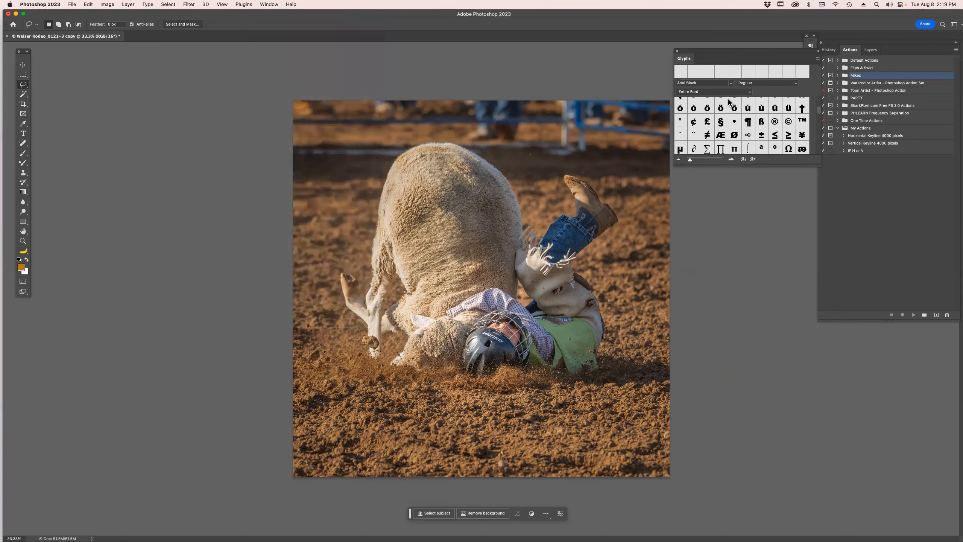
# Browse the Glyphs panel's font list, keep Arial Black, and close the panel
pyautogui.click(732, 84)
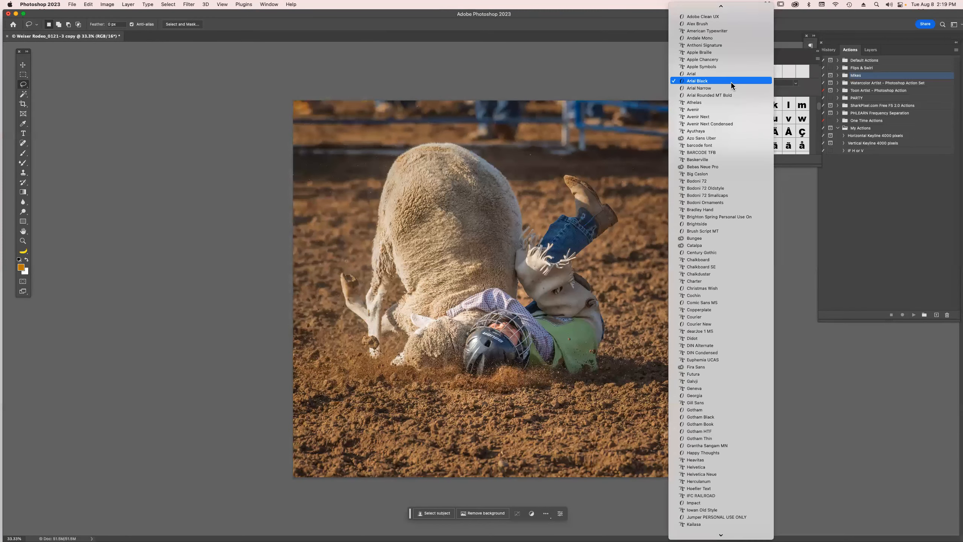
pyautogui.scroll(-10, 729, 299)
pyautogui.scroll(-15, 730, 257)
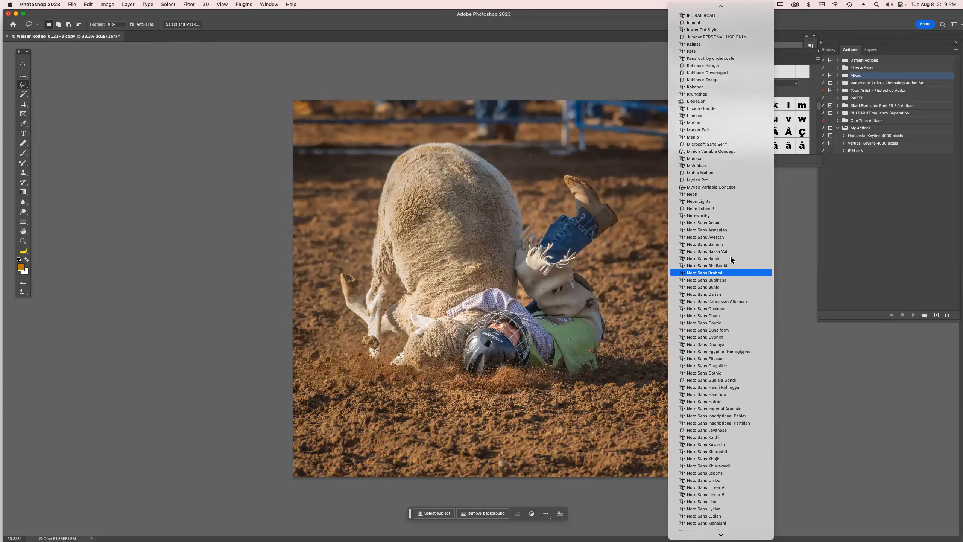
pyautogui.scroll(-15, 717, 234)
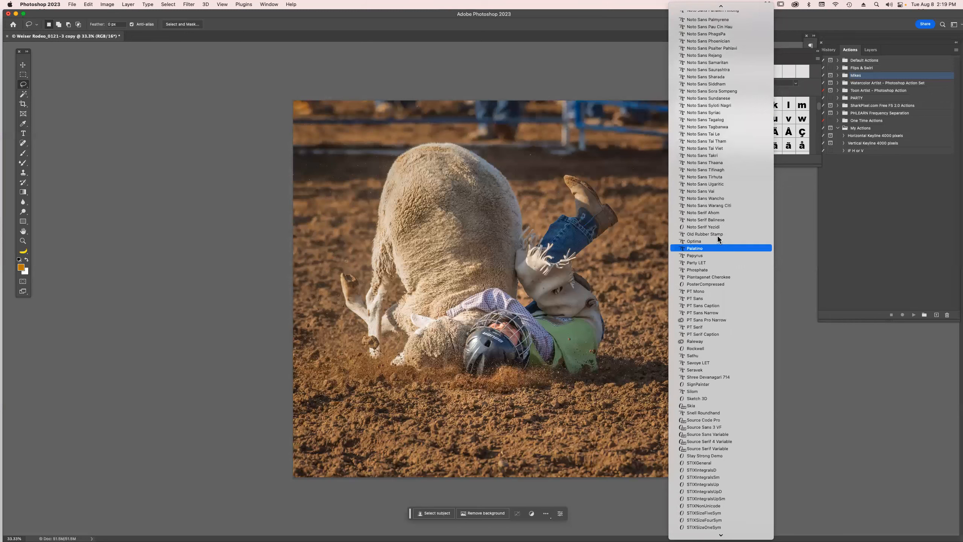
pyautogui.scroll(-5, 719, 236)
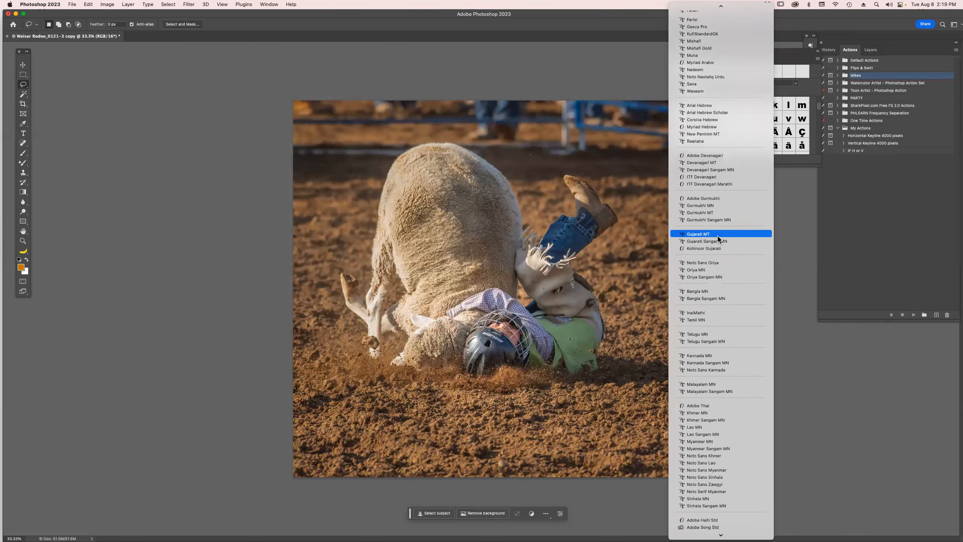
pyautogui.click(639, 15)
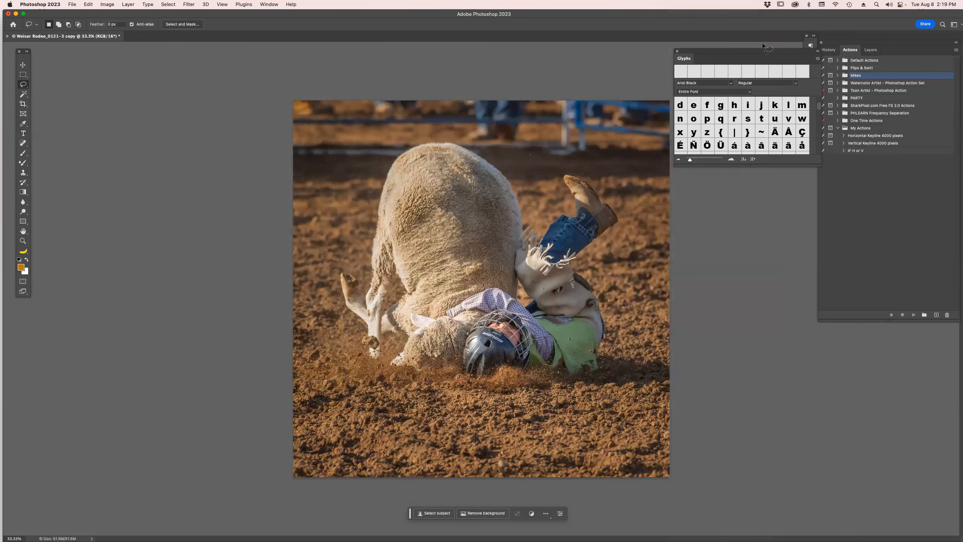
pyautogui.click(678, 51)
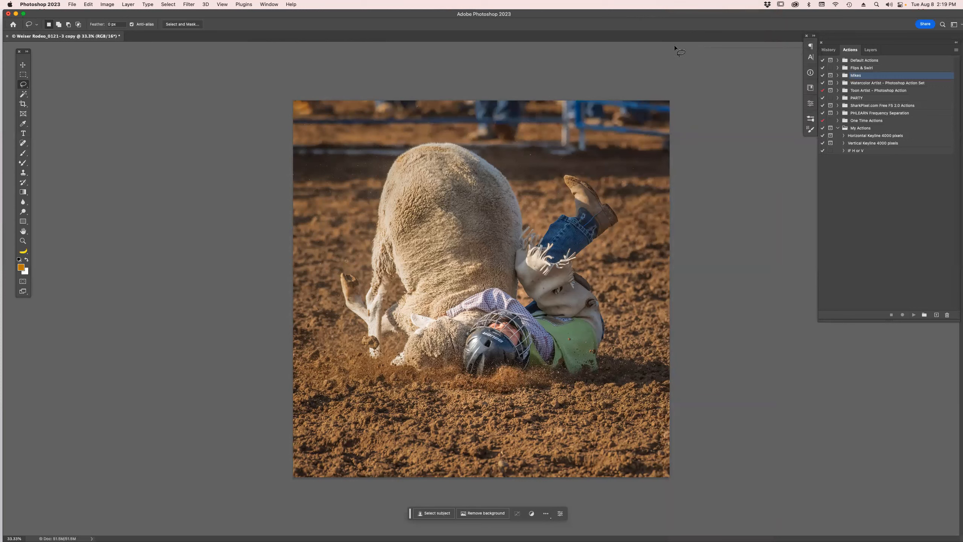
# Show the Properties panel with the document's canvas settings and bring the Layers panel forward
pyautogui.click(268, 4)
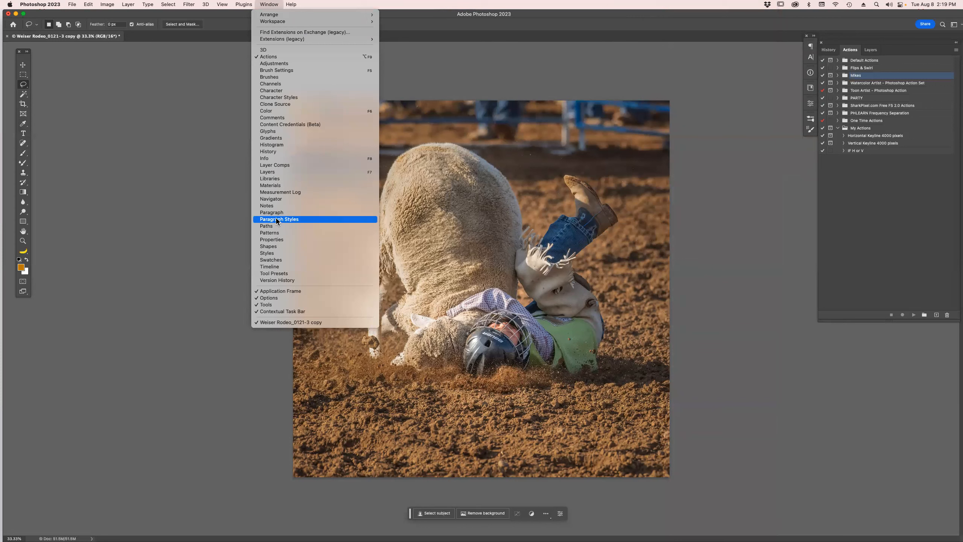
pyautogui.click(284, 240)
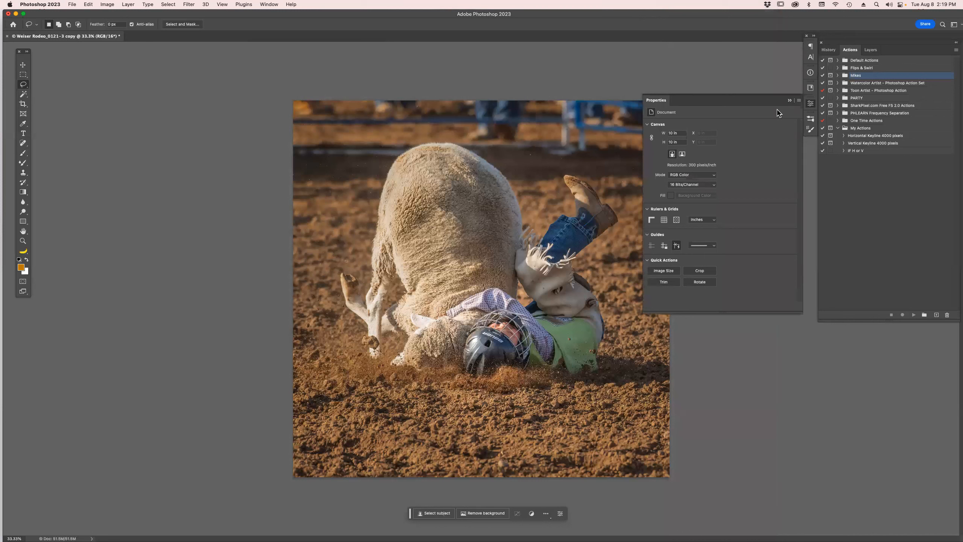
pyautogui.click(872, 50)
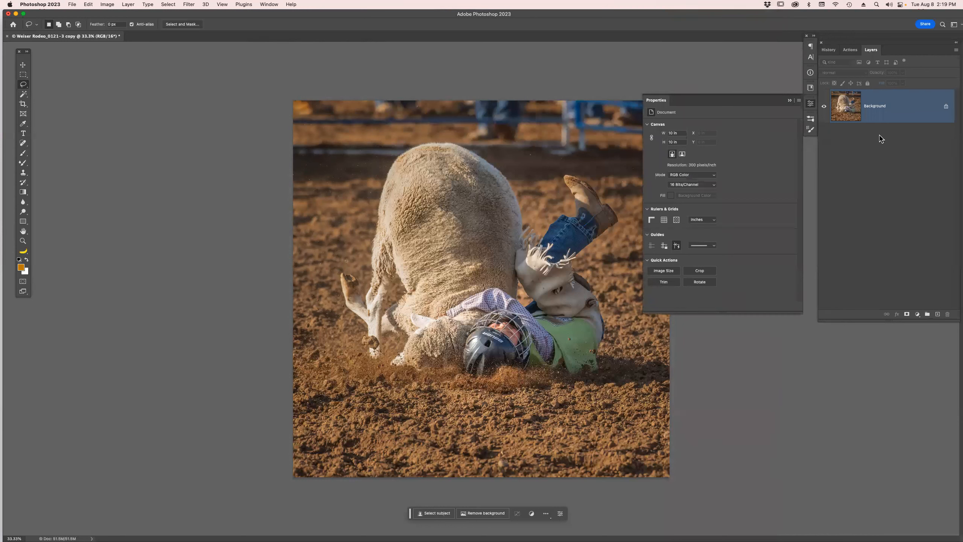
# Try the Crop quick action on a lassoed area of the sheep's back, cancel and deselect, and collapse the Properties panel
pyautogui.moveTo(429, 172)
pyautogui.mouseDown()
pyautogui.moveTo(462, 249)
pyautogui.moveTo(478, 179)
pyautogui.mouseUp()
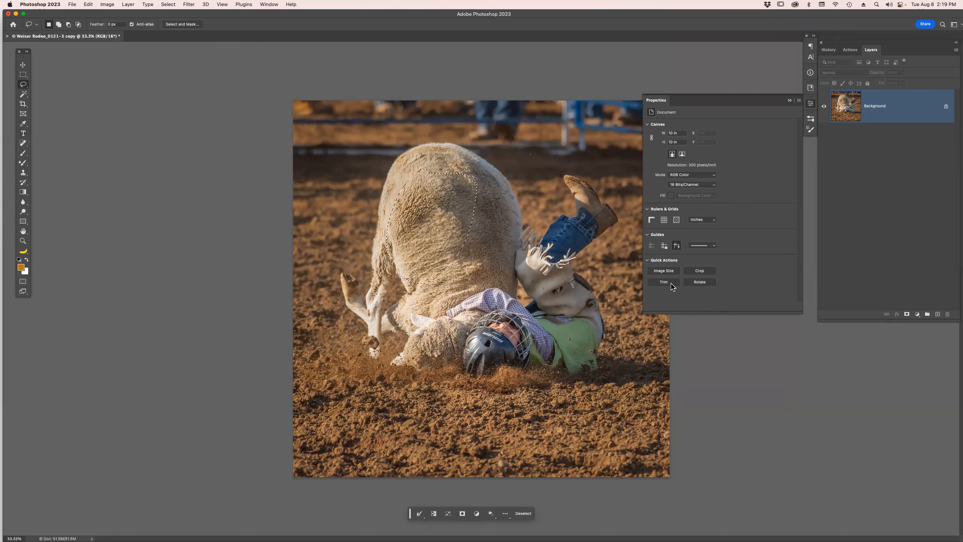
pyautogui.click(700, 271)
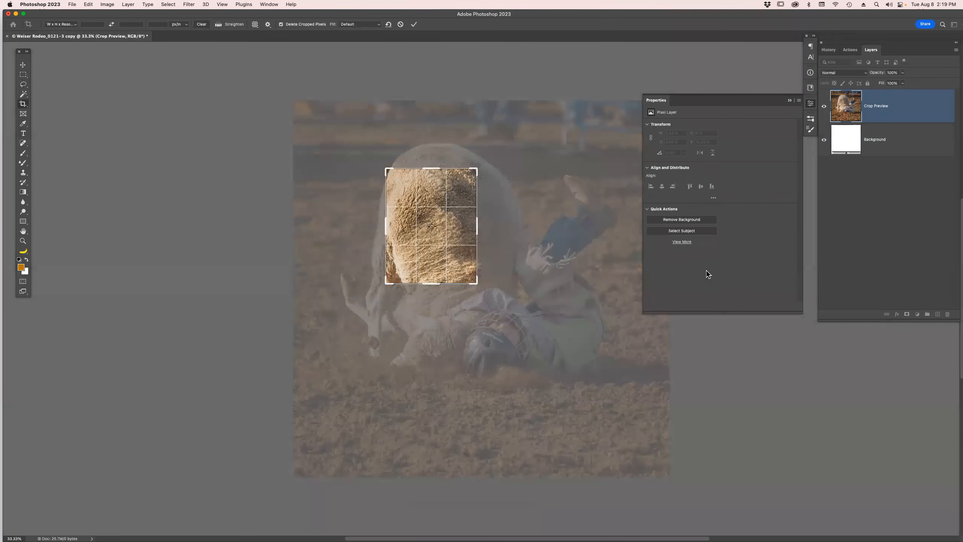
pyautogui.press('Escape')
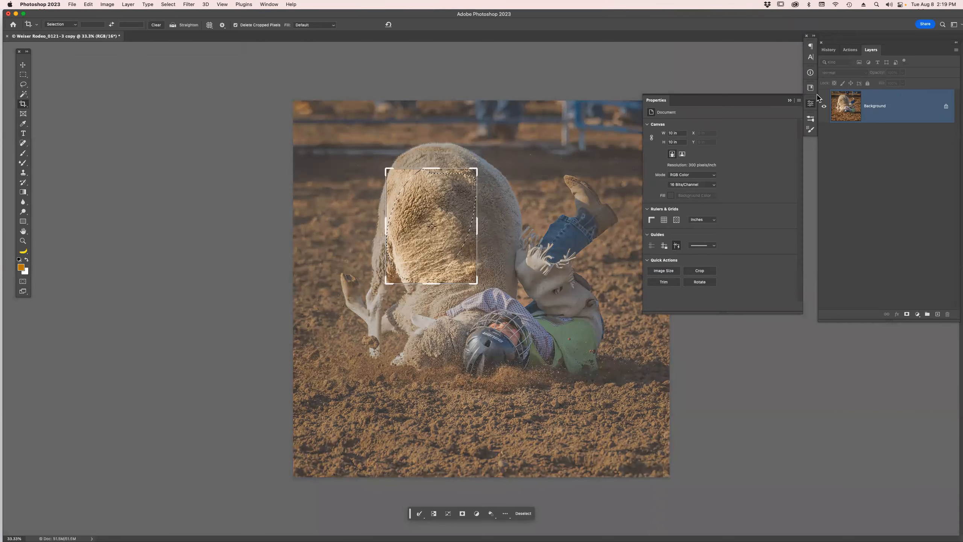
pyautogui.press('Escape')
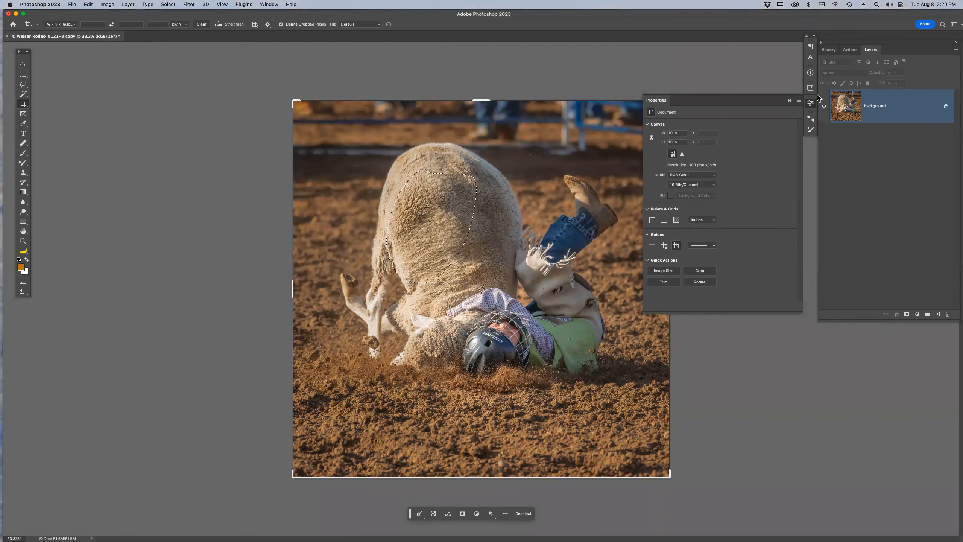
pyautogui.press('super+d')
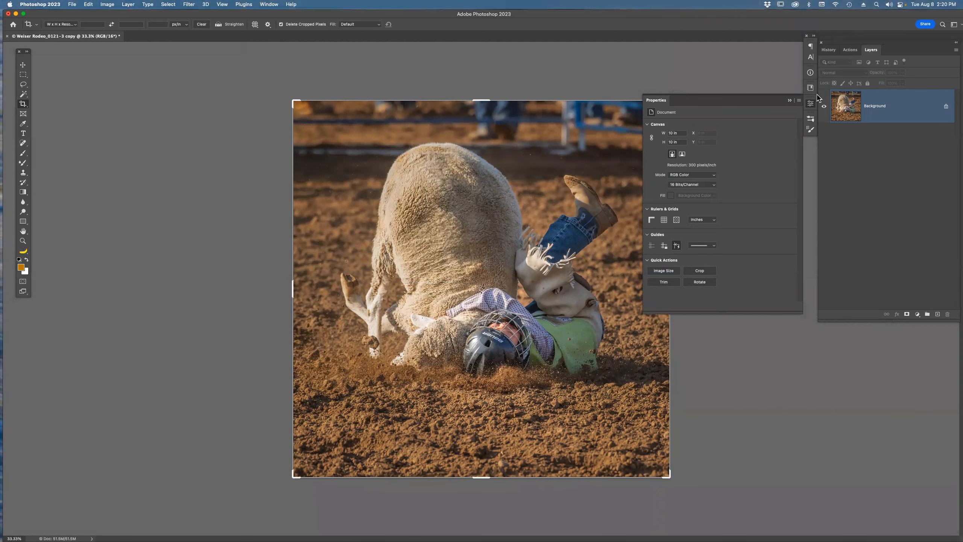
pyautogui.press('z')
pyautogui.click(789, 101)
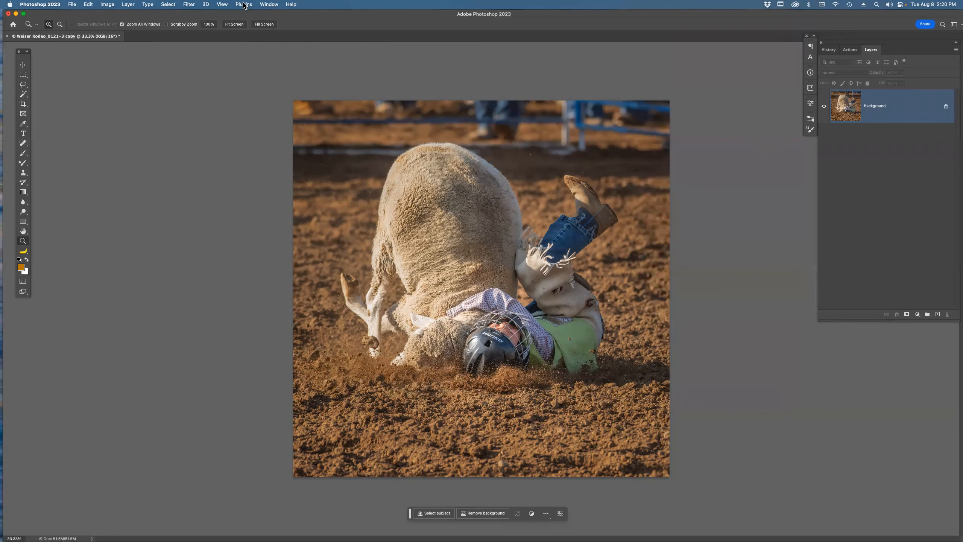
# Turn off the Application Frame and move the floating rodeo document window over the desktop
pyautogui.click(270, 5)
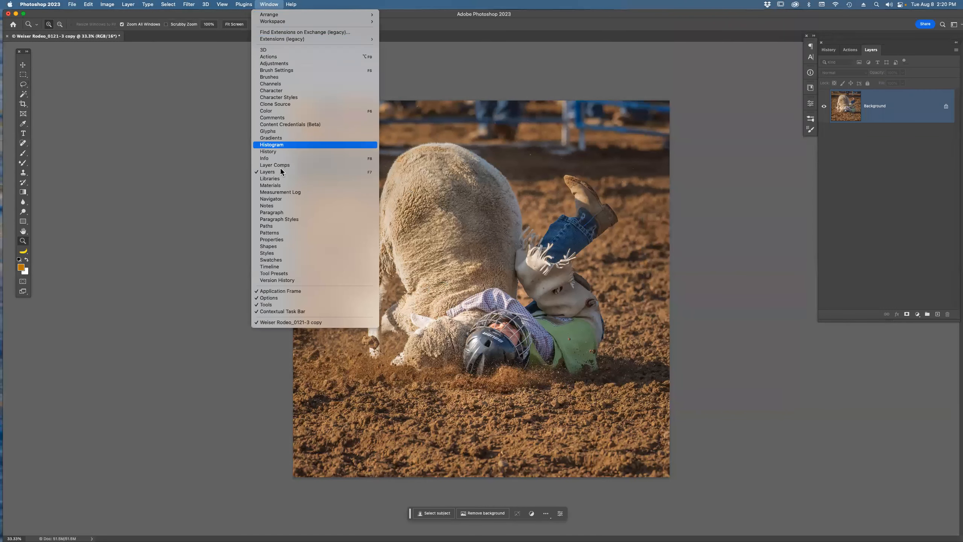
pyautogui.click(280, 291)
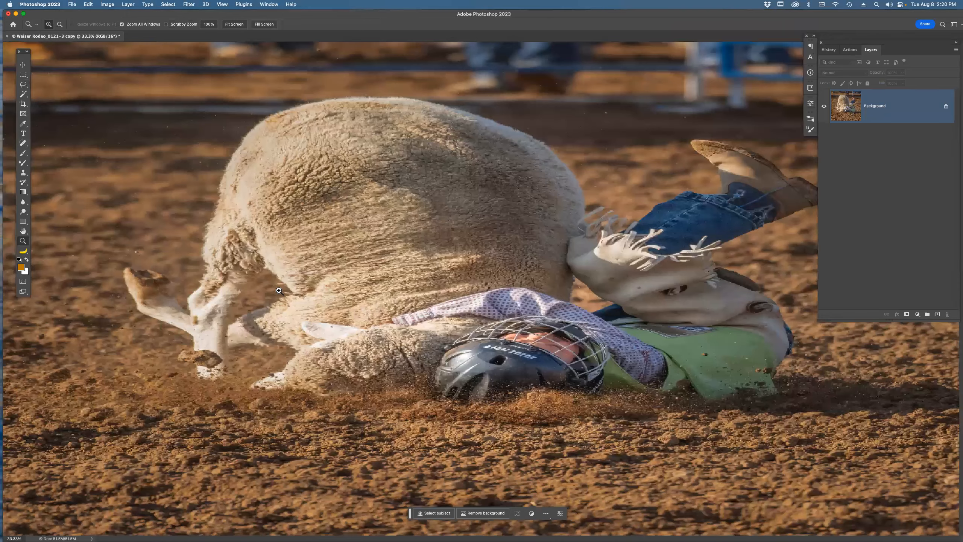
pyautogui.moveTo(278, 31); pyautogui.dragTo(508, 71)
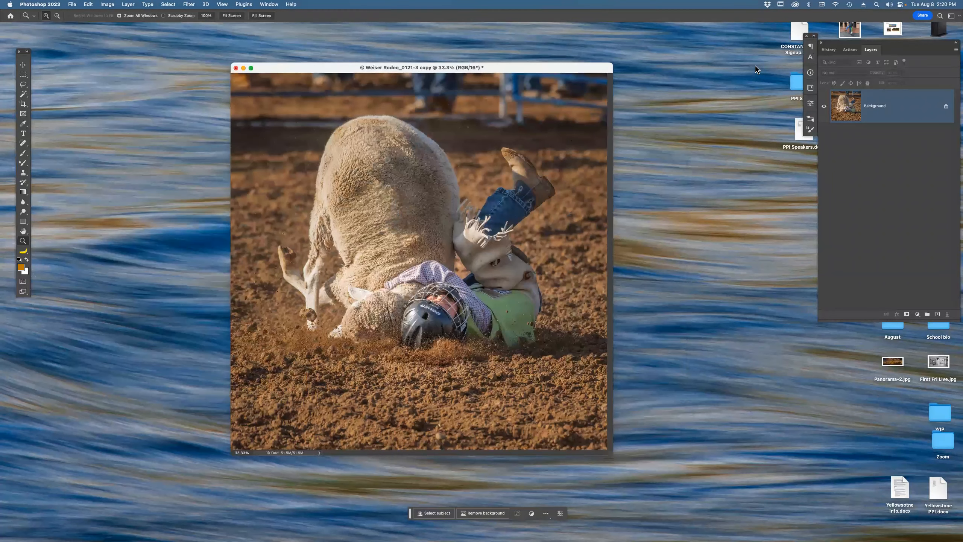
# Hide all panels, zoom the floating rodeo image out to 25%, and reposition its window on the desktop
pyautogui.press('Tab')
pyautogui.moveTo(423, 75); pyautogui.dragTo(661, 91)
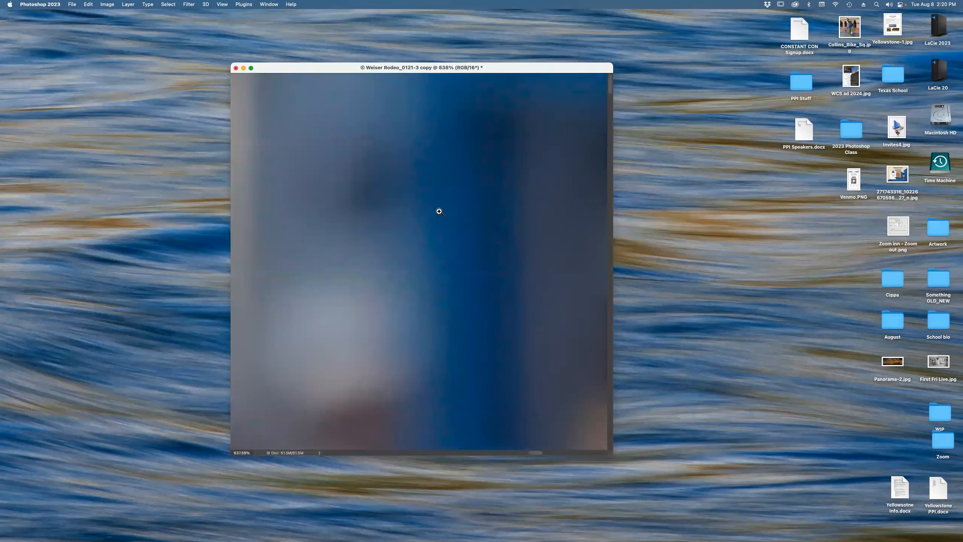
pyautogui.press('super+0')
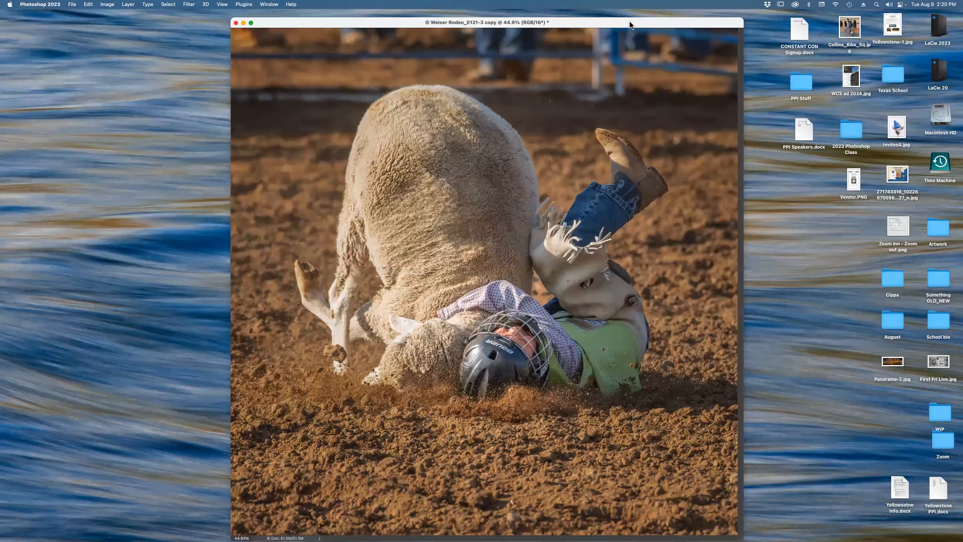
pyautogui.press('super+minus')
pyautogui.press('super+minus')
pyautogui.moveTo(620, 26); pyautogui.dragTo(713, 35)
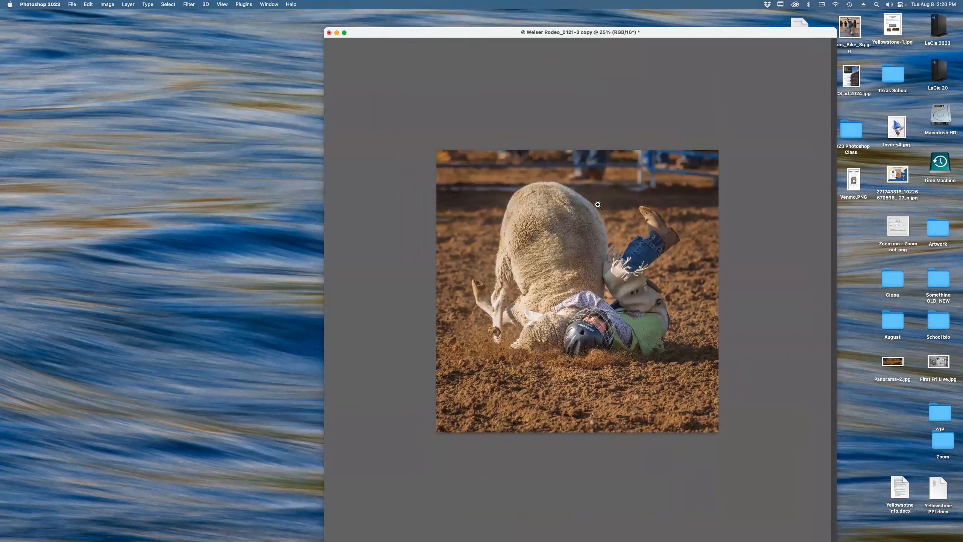
# Turn the Application Frame back on and fit the rodeo image on screen
pyautogui.click(268, 4)
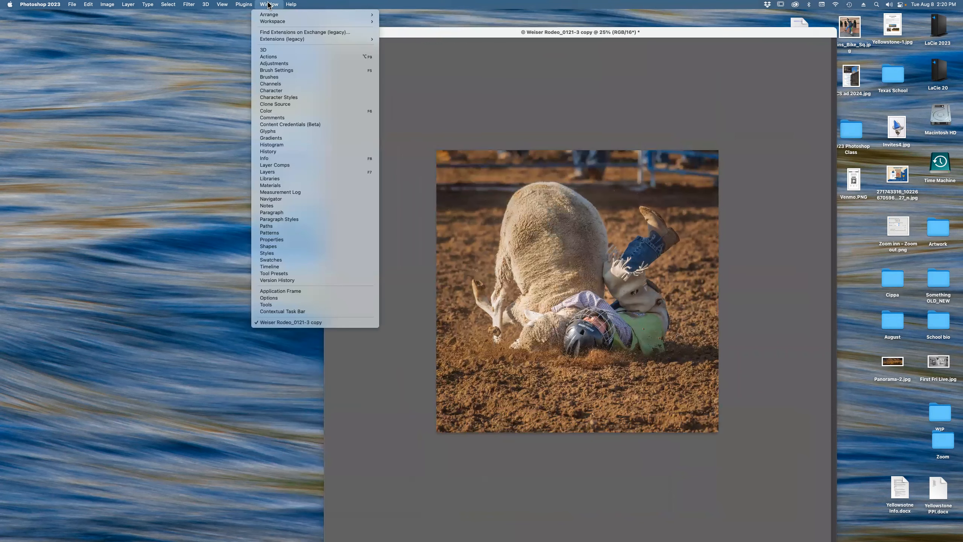
pyautogui.click(292, 291)
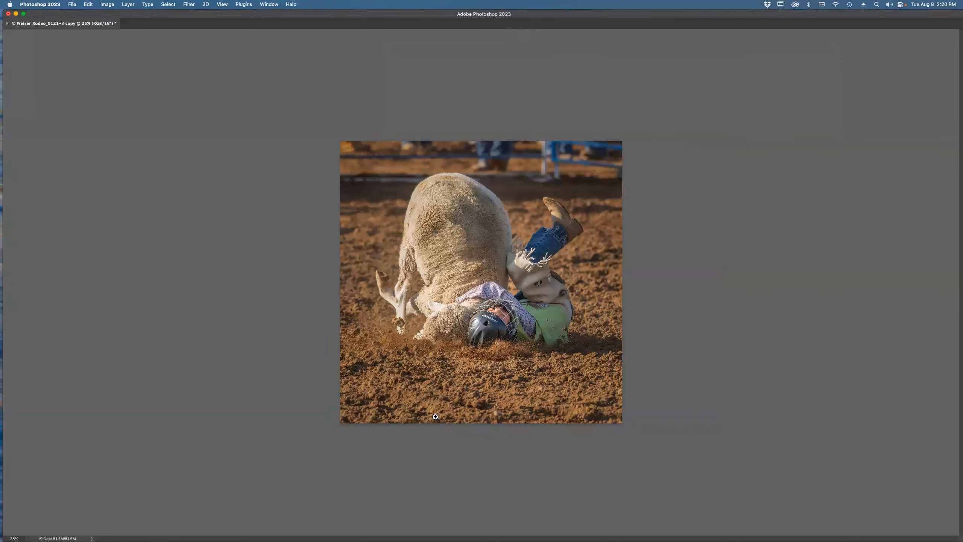
pyautogui.press('super+0')
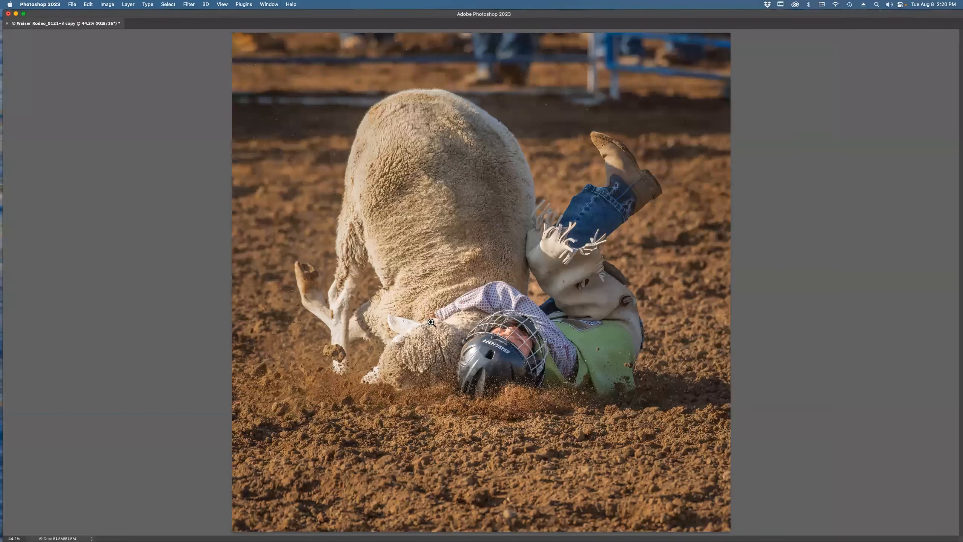
# Show the Options bar and bring back the hidden tools and panels
pyautogui.click(276, 4)
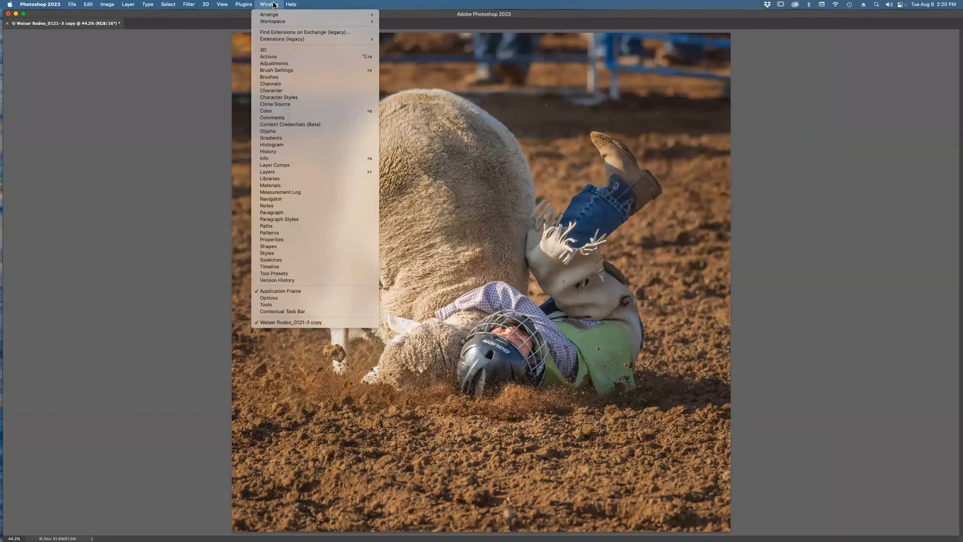
pyautogui.click(303, 298)
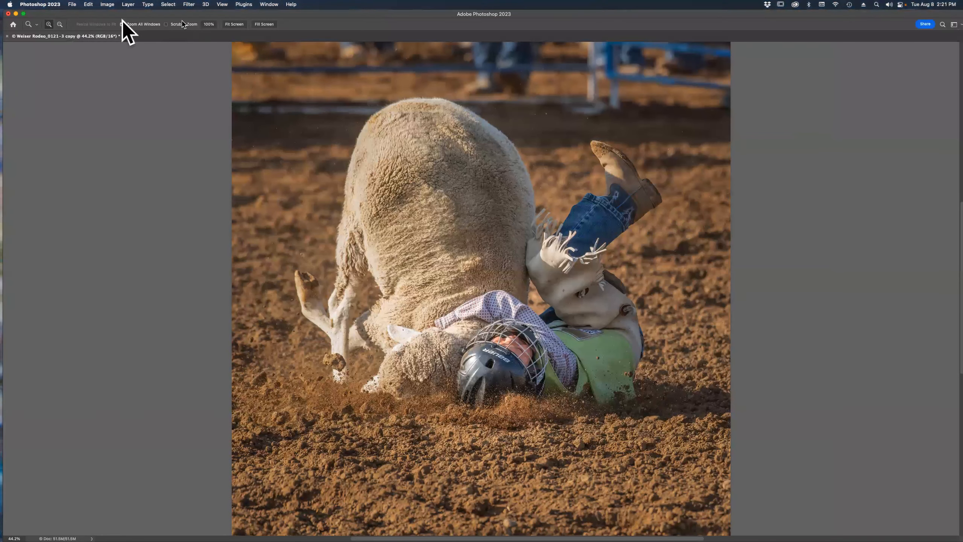
pyautogui.press('Tab')
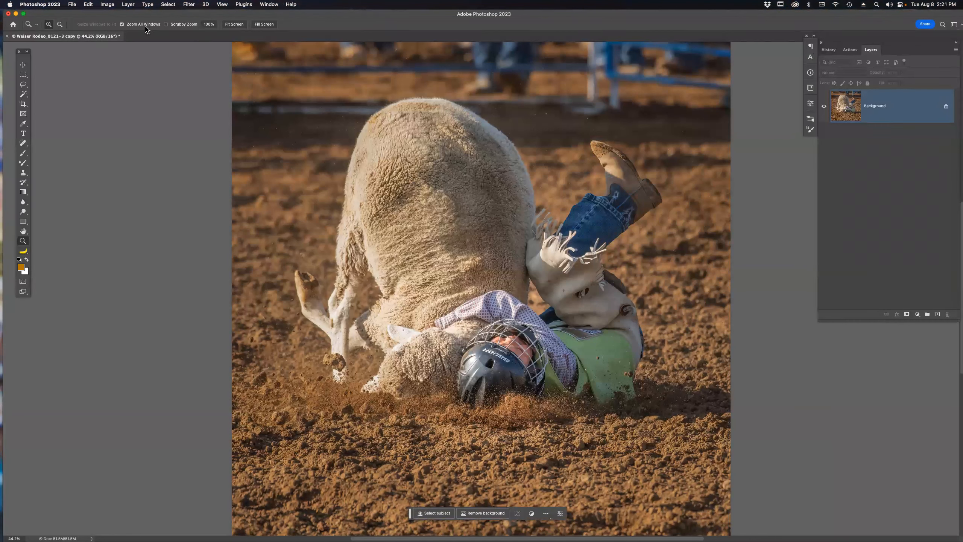
# Turn off Zoom All Windows, turn on Scrubby Zoom, and try scrubbing the zoom on the sheep
pyautogui.click(123, 24)
pyautogui.click(166, 25)
pyautogui.moveTo(475, 206)
pyautogui.mouseDown()
pyautogui.moveTo(499, 237)
pyautogui.moveTo(468, 193)
pyautogui.moveTo(503, 238)
pyautogui.moveTo(474, 199)
pyautogui.mouseUp()
pyautogui.press('super+0')
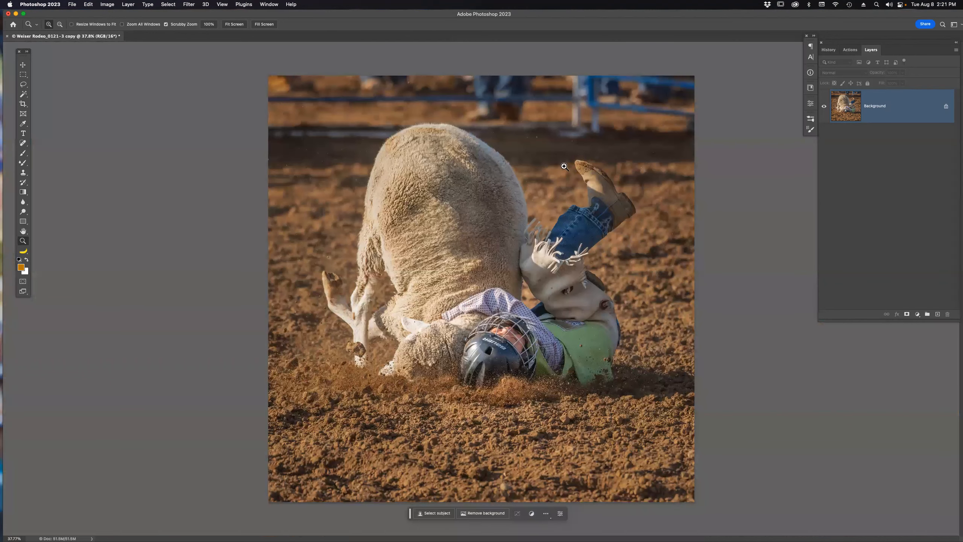
# Scrub-zoom around the rider's boot, turn off Scrubby Zoom, and fit the image on screen
pyautogui.moveTo(595, 180); pyautogui.dragTo(574, 232)
pyautogui.click(629, 230)
pyautogui.hscroll(5, 470, 244)
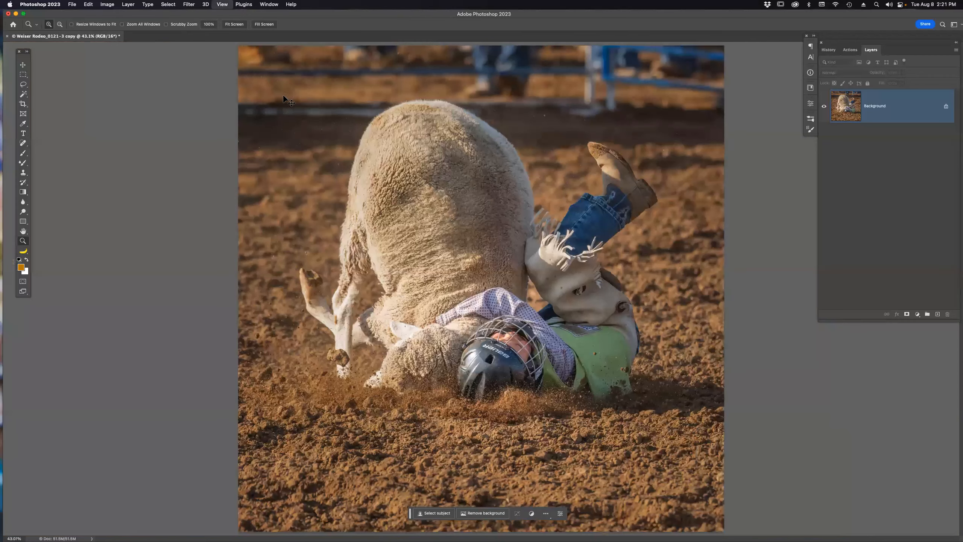
pyautogui.press('super+0')
# Zoom in on the rider's boot and compare the 100%, Fit Screen and Fill Screen views, ending with Fit Screen
pyautogui.moveTo(568, 119)
pyautogui.mouseDown()
pyautogui.moveTo(628, 178)
pyautogui.moveTo(674, 250)
pyautogui.mouseUp()
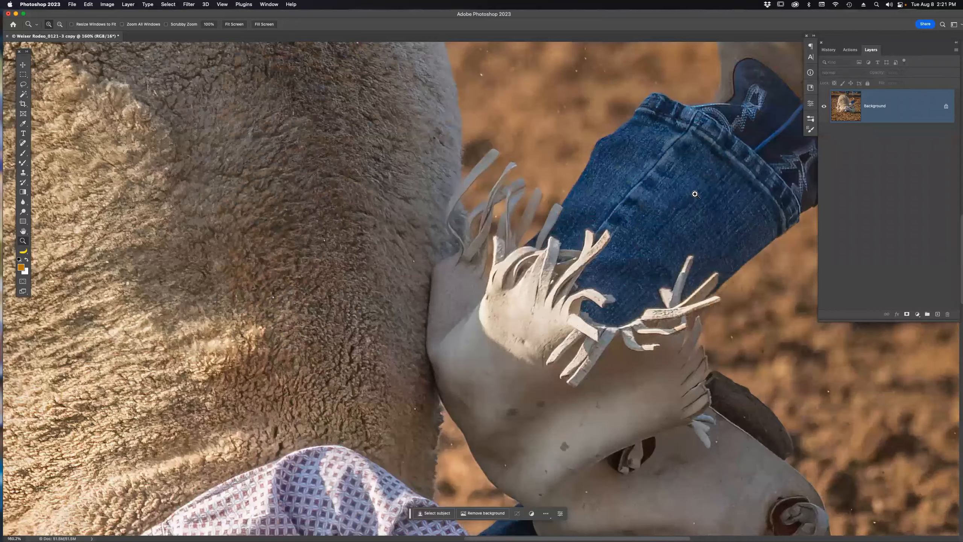
pyautogui.moveTo(631, 217); pyautogui.dragTo(304, 389)
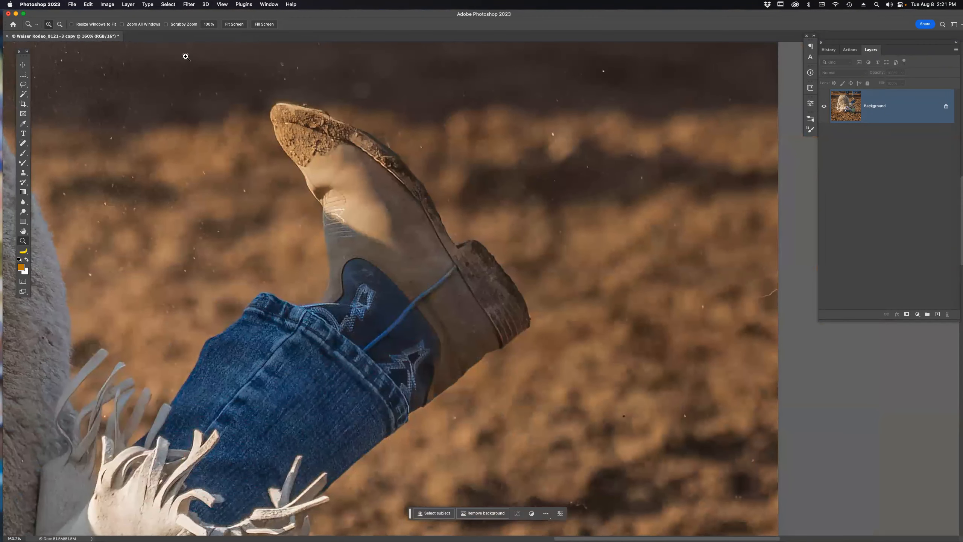
pyautogui.click(209, 25)
pyautogui.click(234, 24)
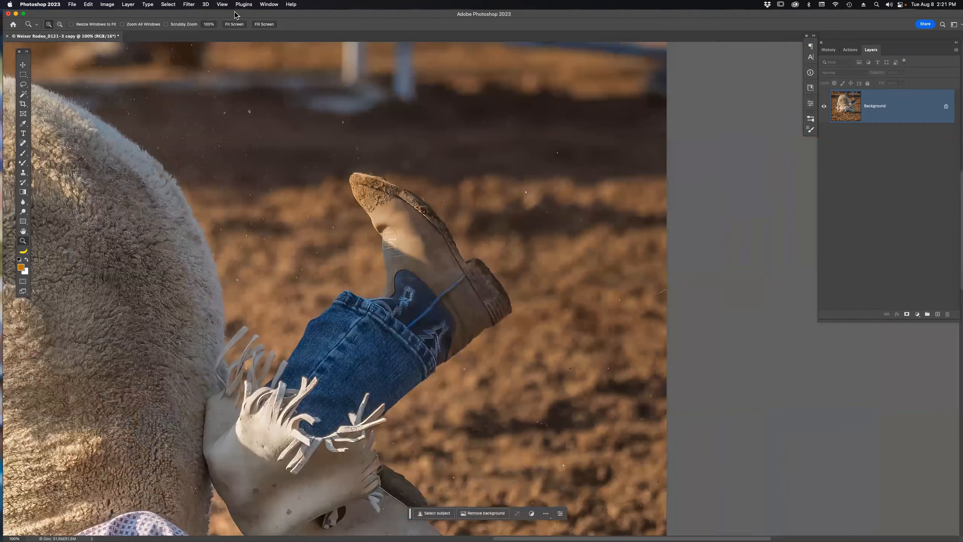
pyautogui.click(263, 24)
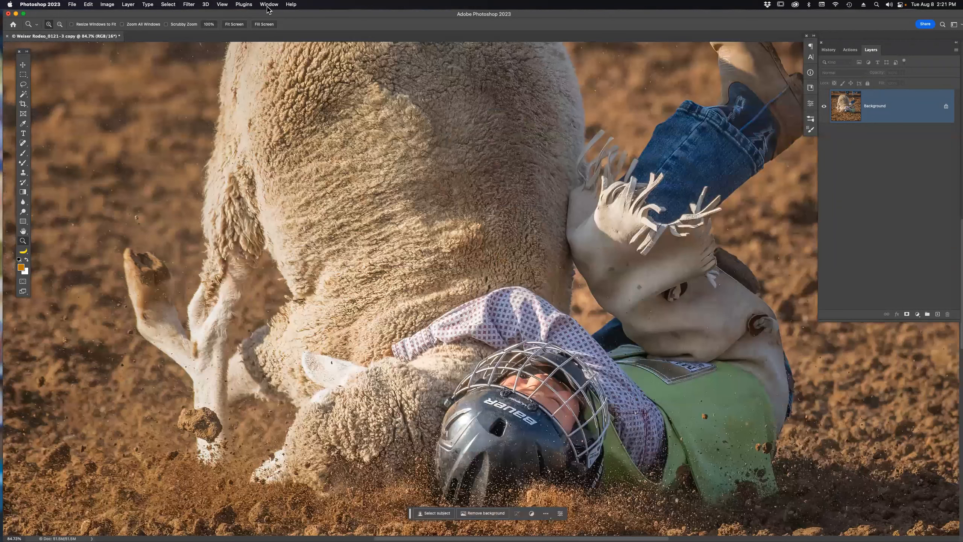
pyautogui.click(235, 24)
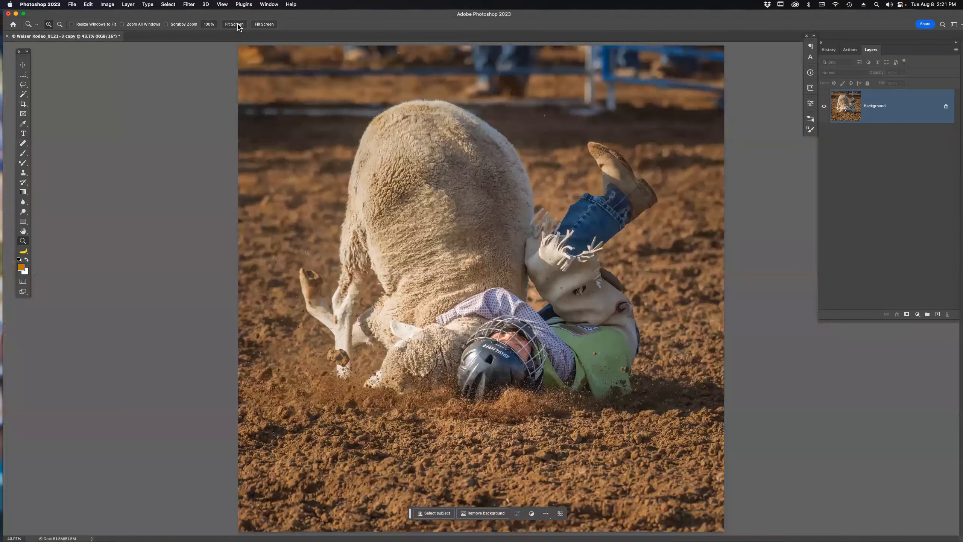
# Hide the Tools panel and show it again
pyautogui.click(268, 4)
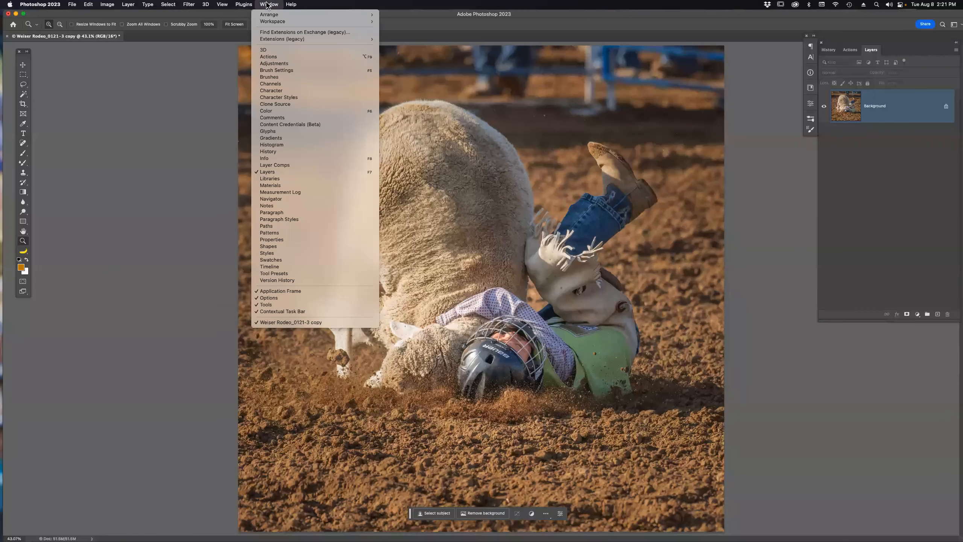
pyautogui.click(294, 305)
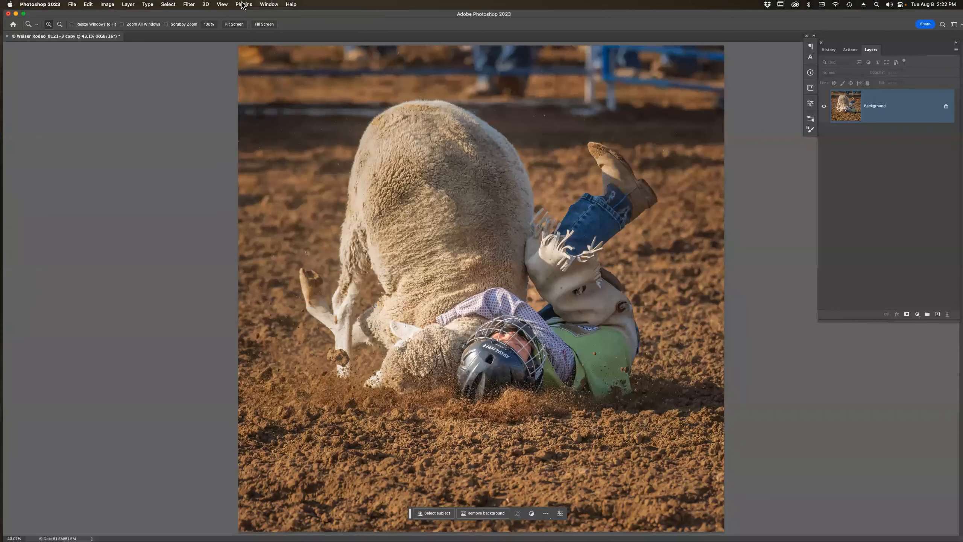
pyautogui.click(268, 4)
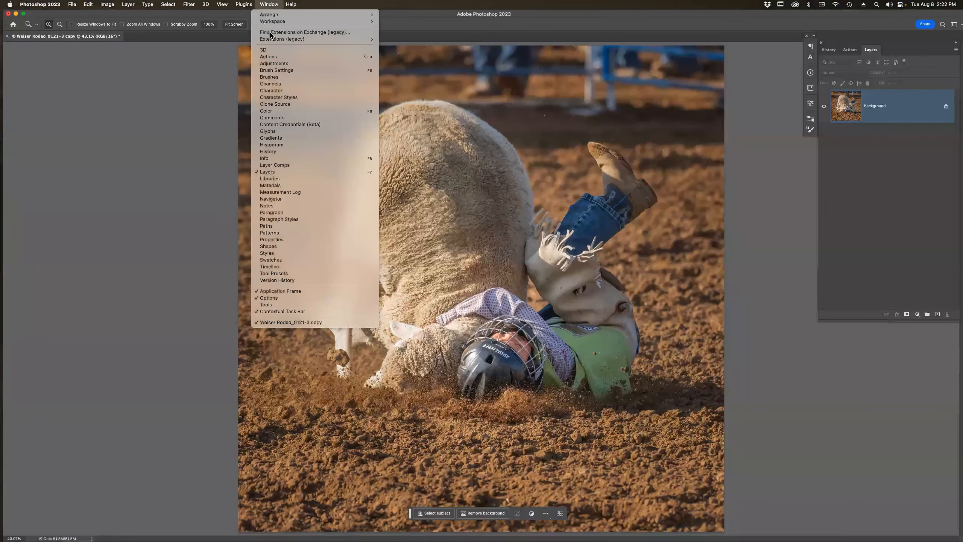
pyautogui.click(277, 306)
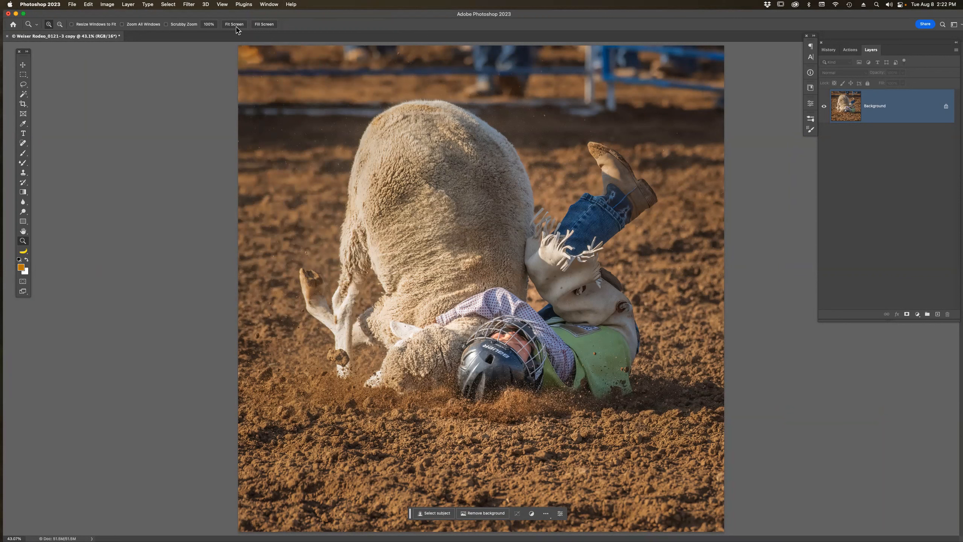
# Hide the Tools panel and reset the Contextual Task Bar to its default position
pyautogui.click(270, 4)
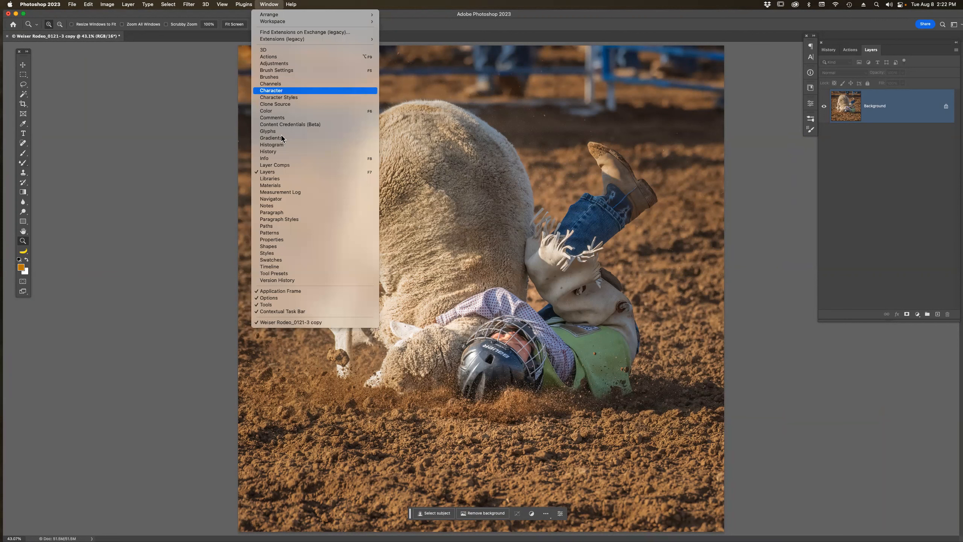
pyautogui.click(288, 304)
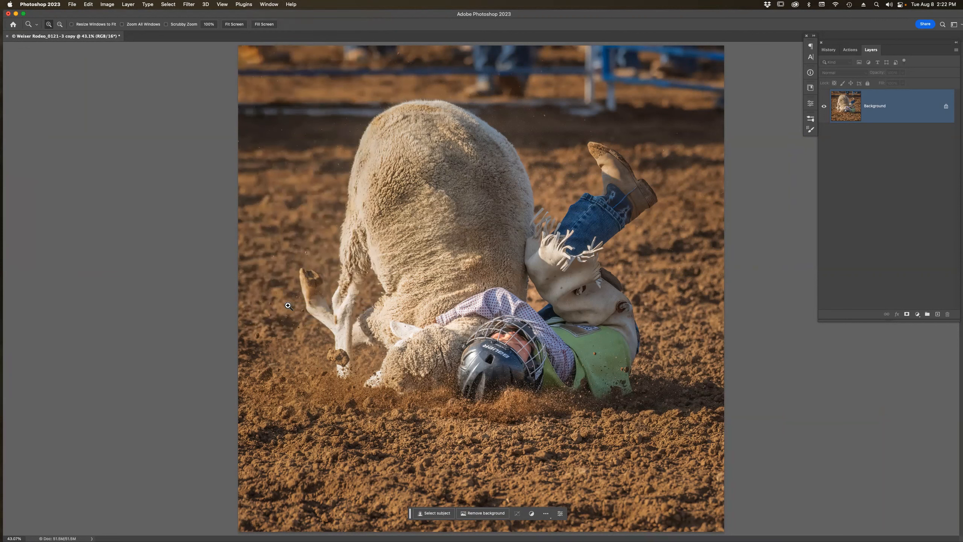
pyautogui.click(270, 4)
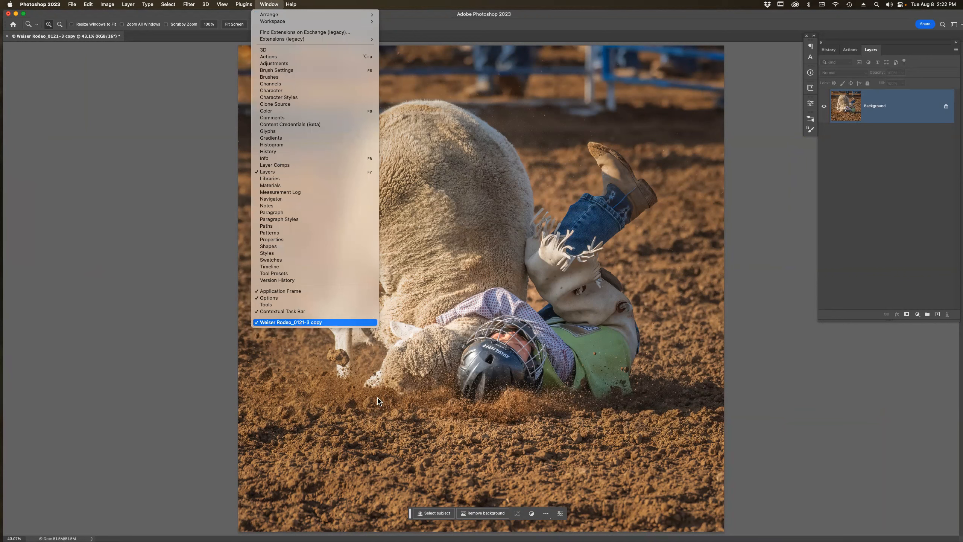
pyautogui.click(546, 516)
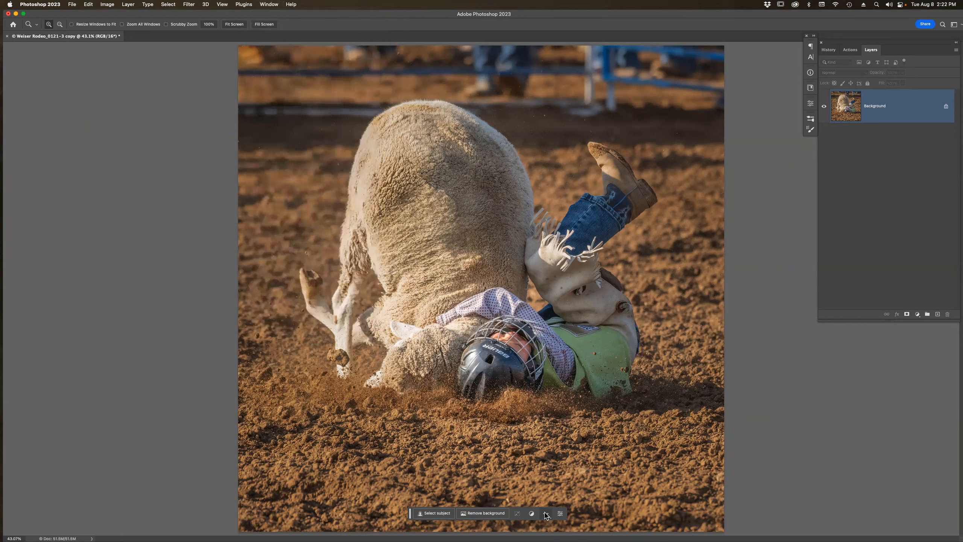
pyautogui.click(546, 515)
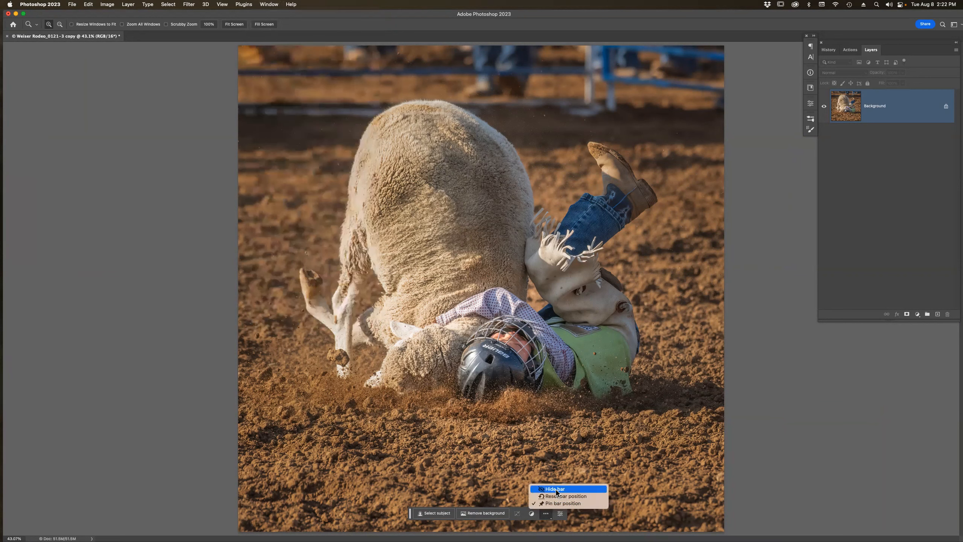
pyautogui.click(569, 497)
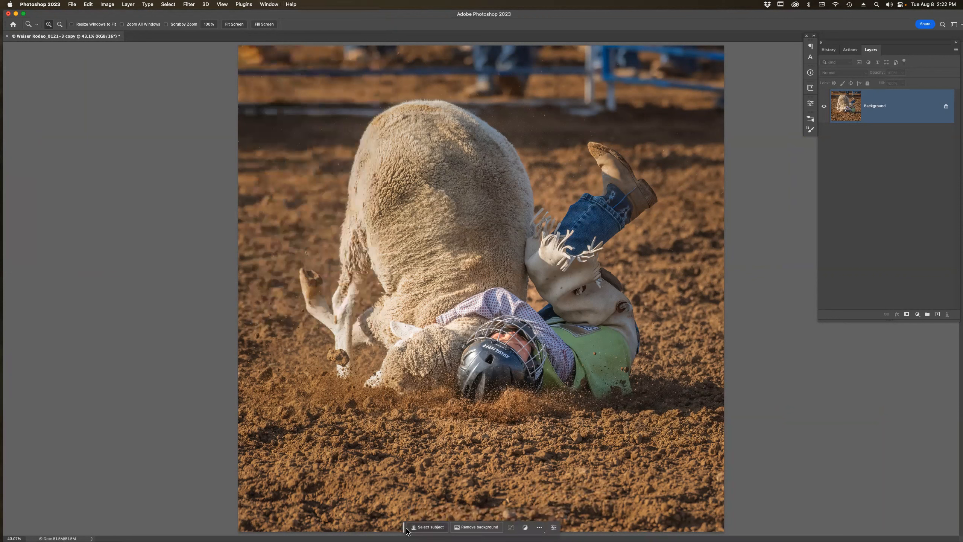
# Move the Contextual Task Bar onto the sheep, zoom out to 25%, and place the bar just below the image
pyautogui.moveTo(405, 530); pyautogui.dragTo(381, 279)
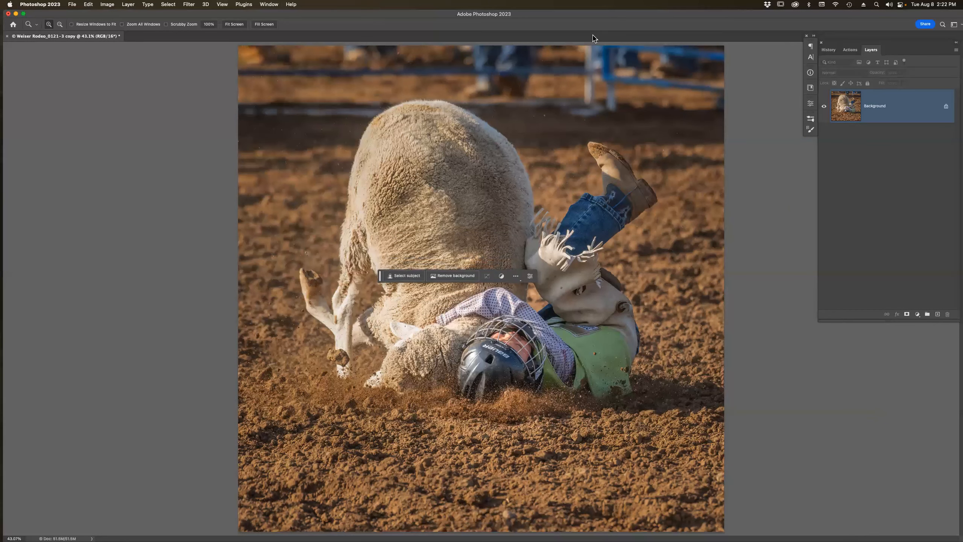
pyautogui.press('super+minus')
pyautogui.press('super+minus')
pyautogui.press('super+minus')
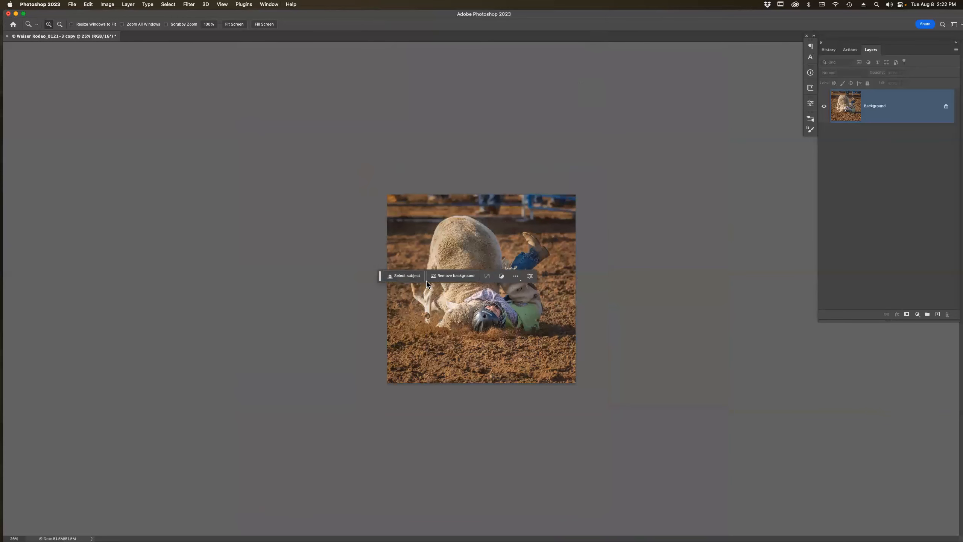
pyautogui.moveTo(382, 279); pyautogui.dragTo(409, 399)
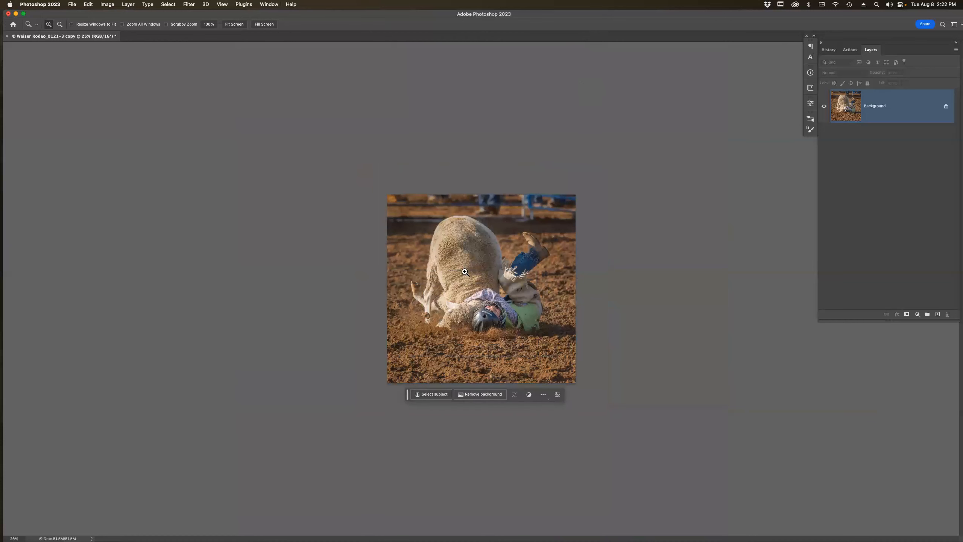
# Fit the image on screen, reset the Contextual Task Bar's position, and pin the bar there
pyautogui.press('super+0')
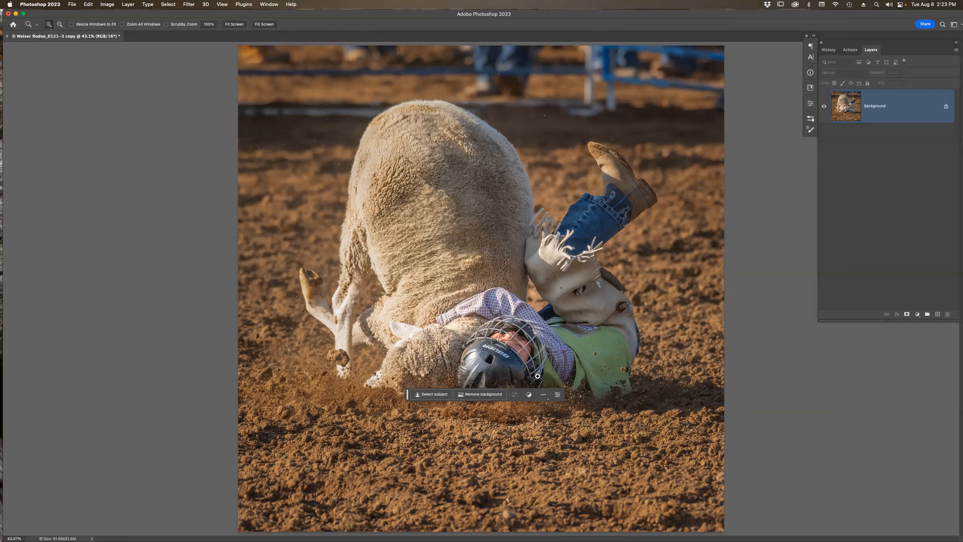
pyautogui.click(543, 395)
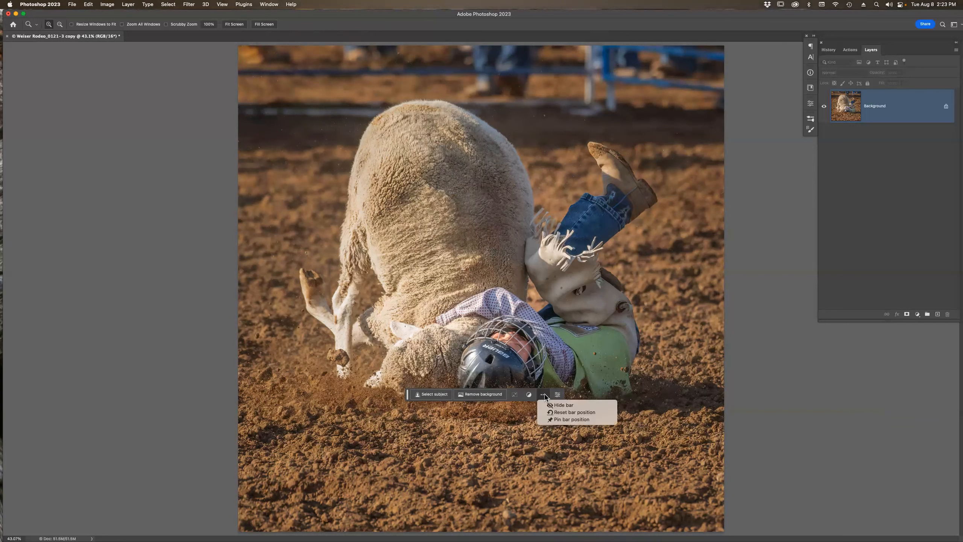
pyautogui.click(568, 413)
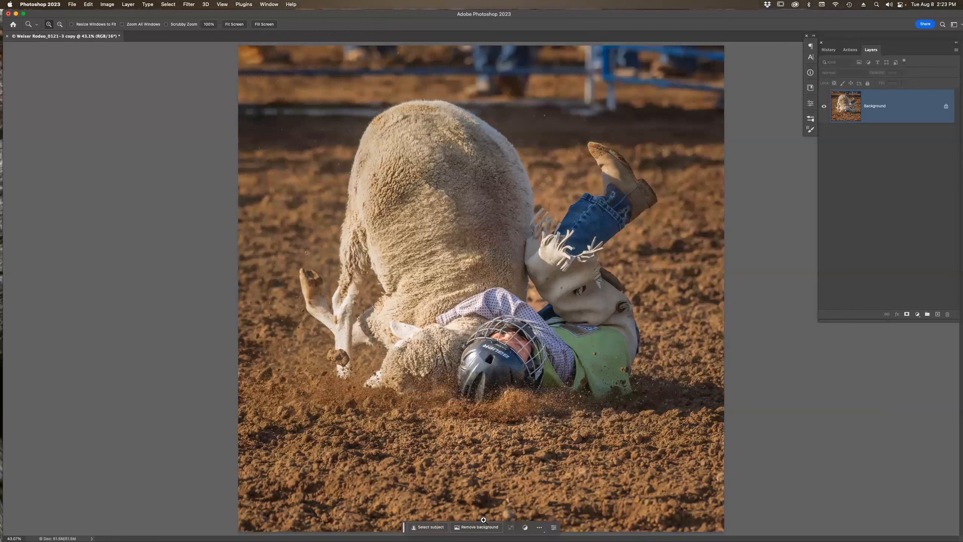
pyautogui.click(539, 528)
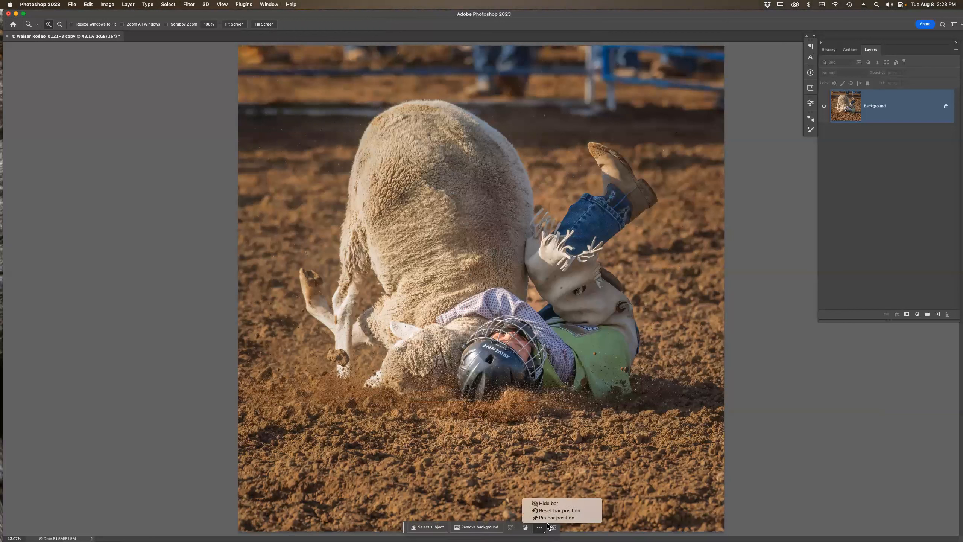
pyautogui.click(552, 518)
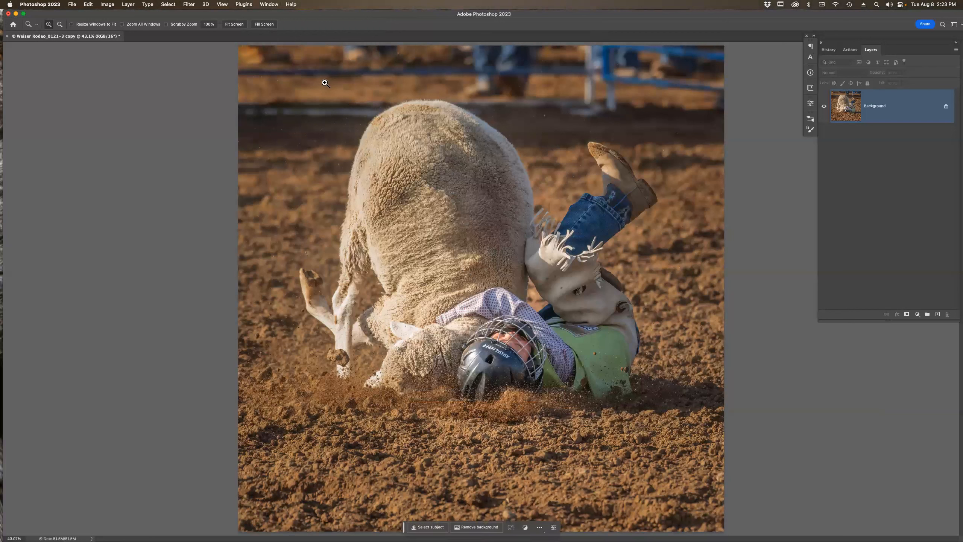
# Hide the Contextual Task Bar and show it again
pyautogui.click(273, 4)
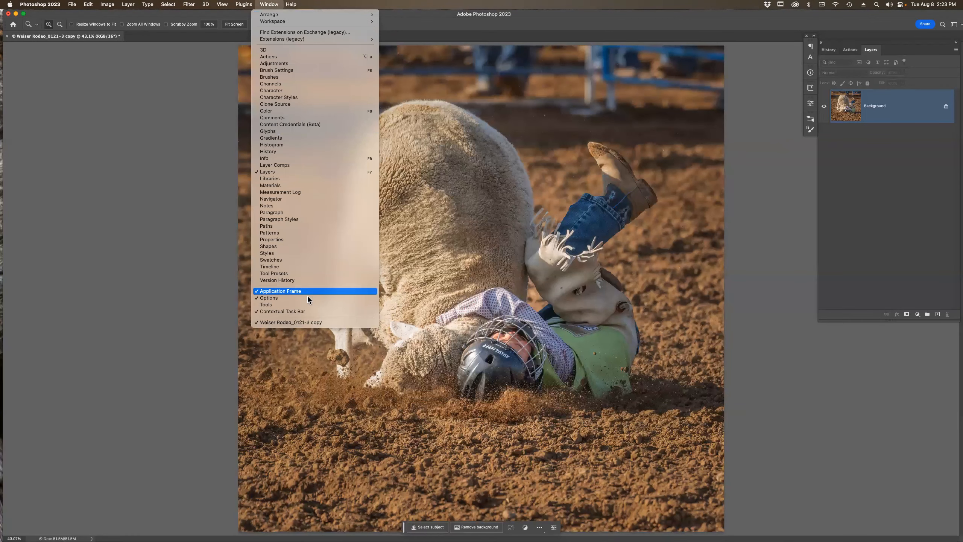
pyautogui.click(302, 314)
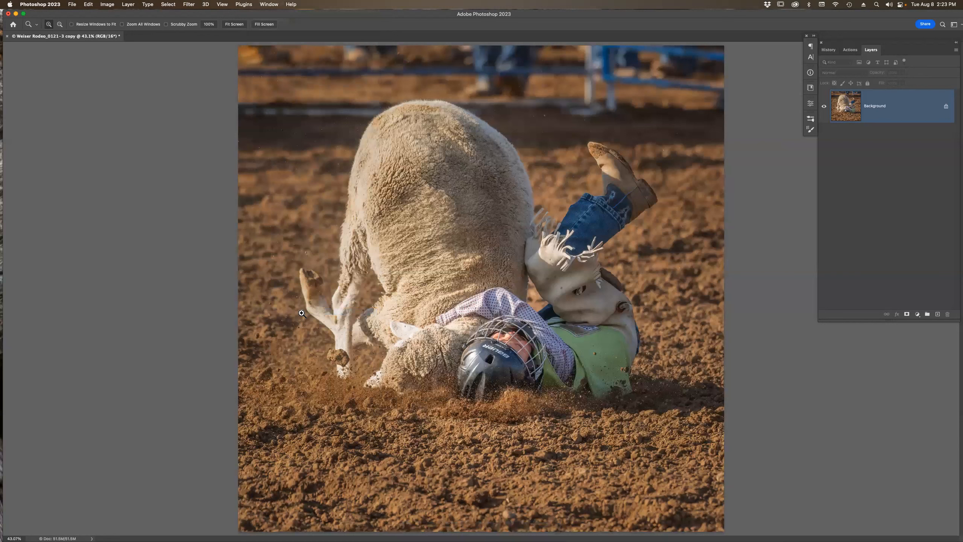
pyautogui.click(264, 6)
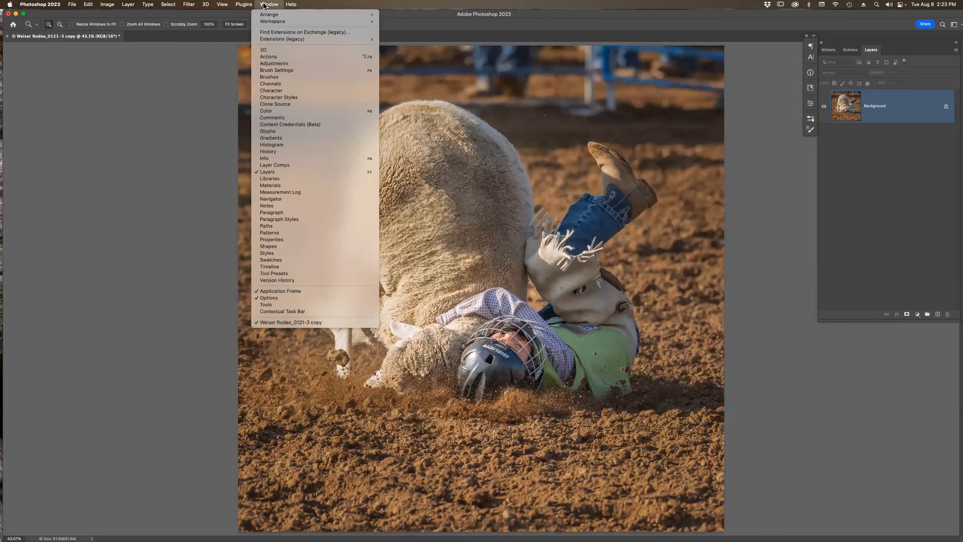
pyautogui.click(292, 312)
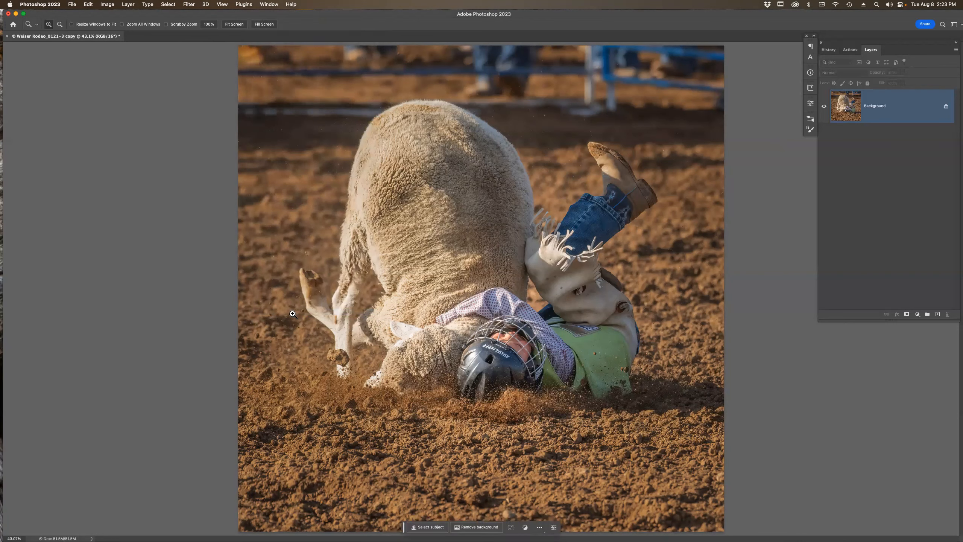
# Show the Tools panel and check the list of open documents
pyautogui.click(272, 5)
pyautogui.click(273, 305)
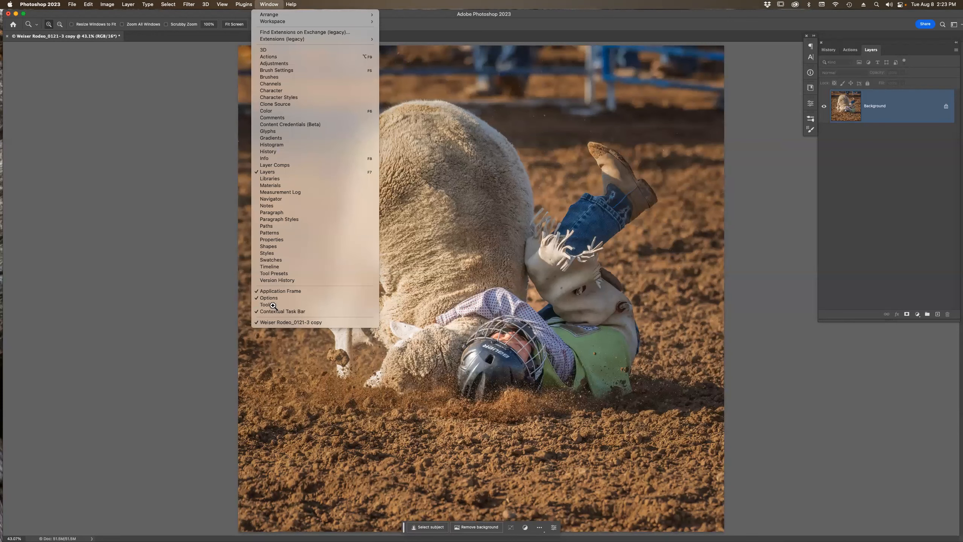
pyautogui.click(268, 5)
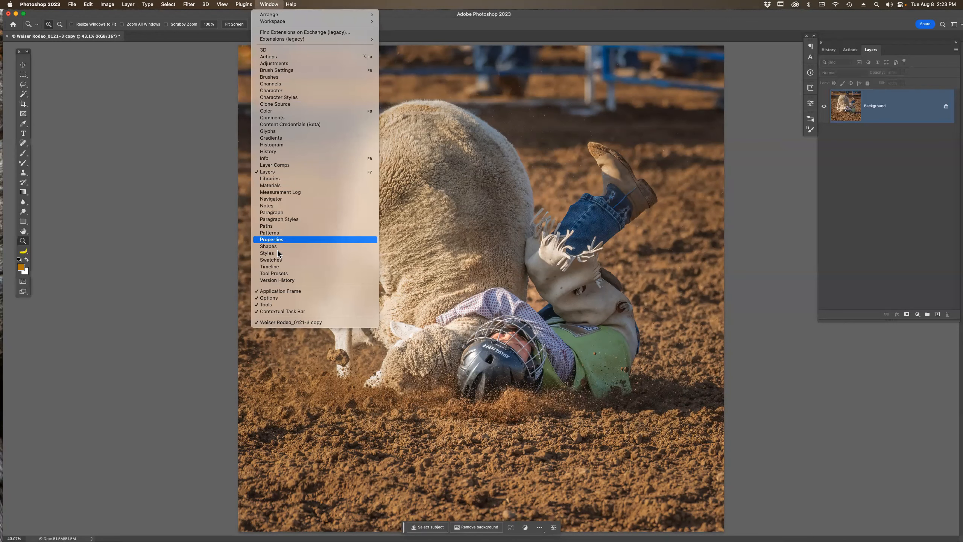
pyautogui.click(290, 328)
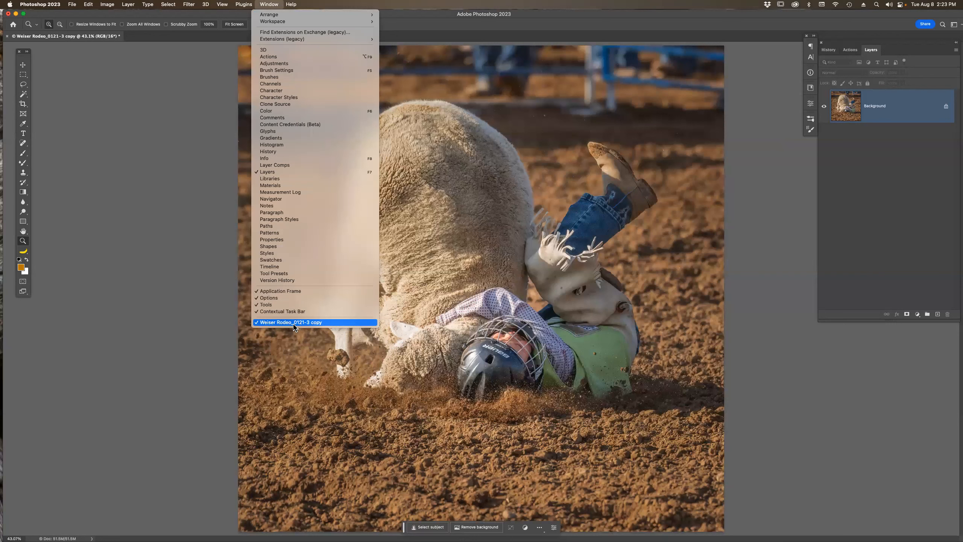
pyautogui.click(321, 4)
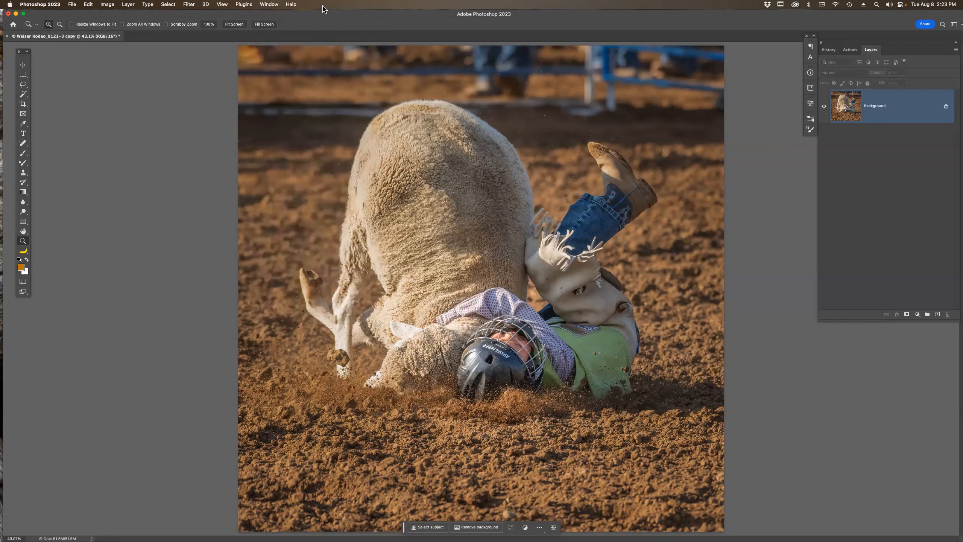
# Duplicate the rodeo image as Weiser Rodeo_0121-3 copy 2
pyautogui.click(107, 5)
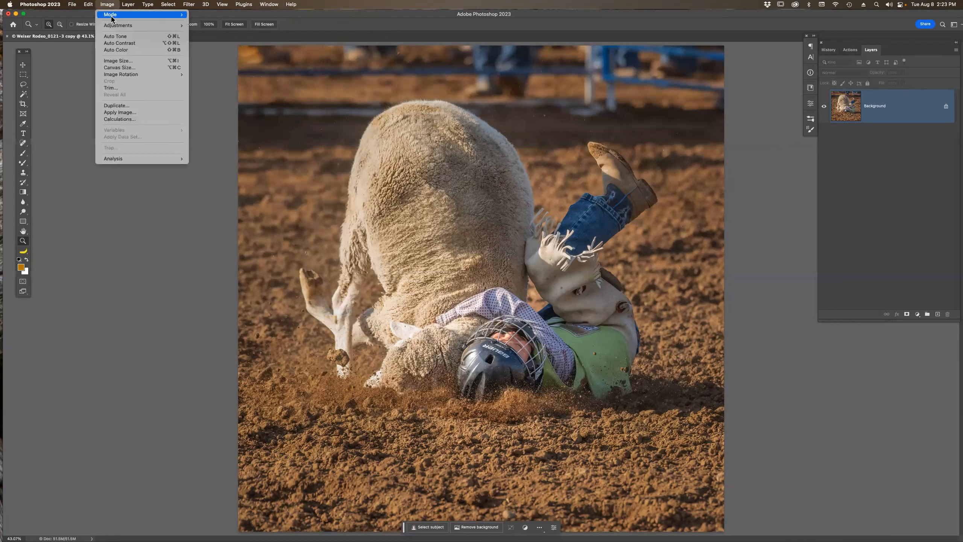
pyautogui.click(125, 107)
pyautogui.press('Return')
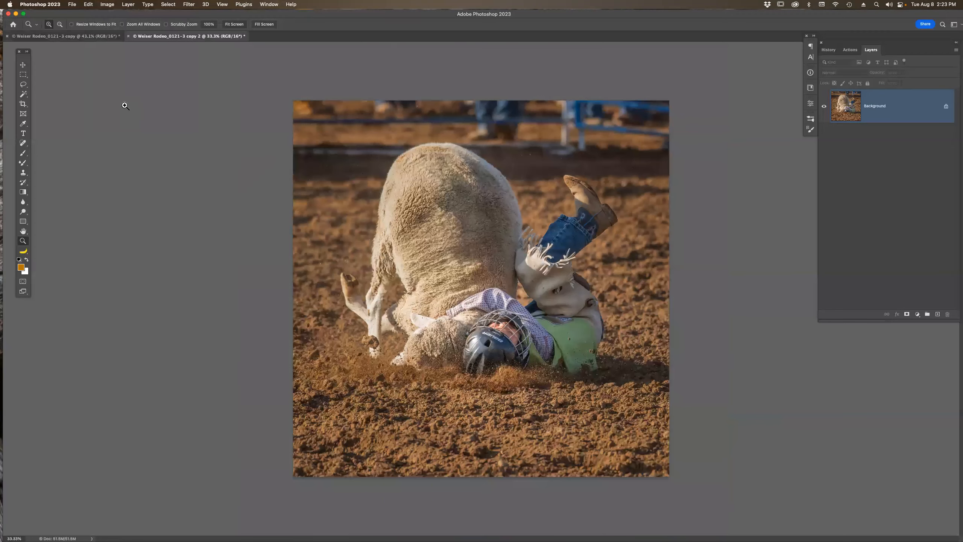
# Switch to the Weiser Rodeo_0121-3 copy document and paint a long orange diagonal brush stroke across the sheep
pyautogui.click(267, 5)
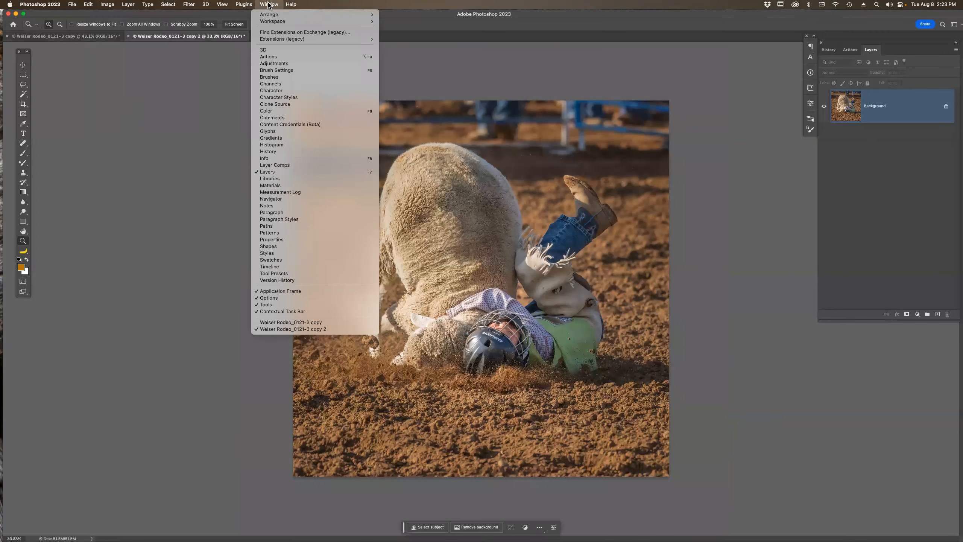
pyautogui.click(300, 323)
pyautogui.press('b')
pyautogui.moveTo(546, 127); pyautogui.dragTo(567, 109)
pyautogui.moveTo(531, 150); pyautogui.dragTo(343, 475)
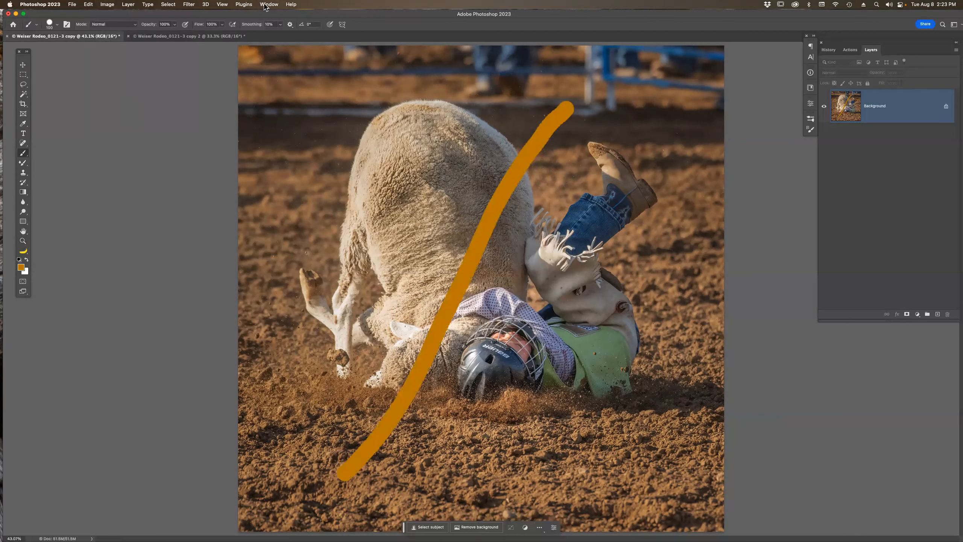
# Switch to Weiser Rodeo_0121-3 copy 2 and back to Weiser Rodeo_0121-3 copy to compare the two documents
pyautogui.click(269, 5)
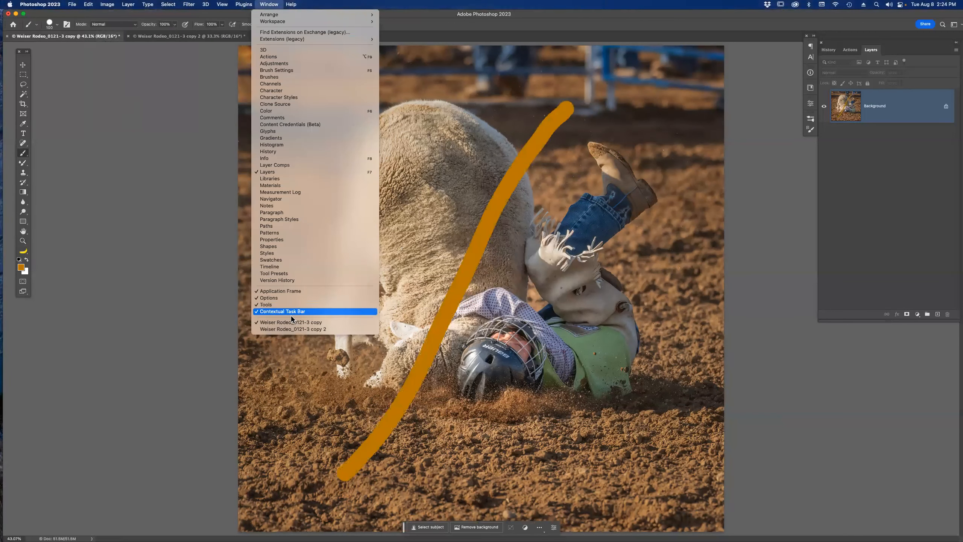
pyautogui.click(293, 330)
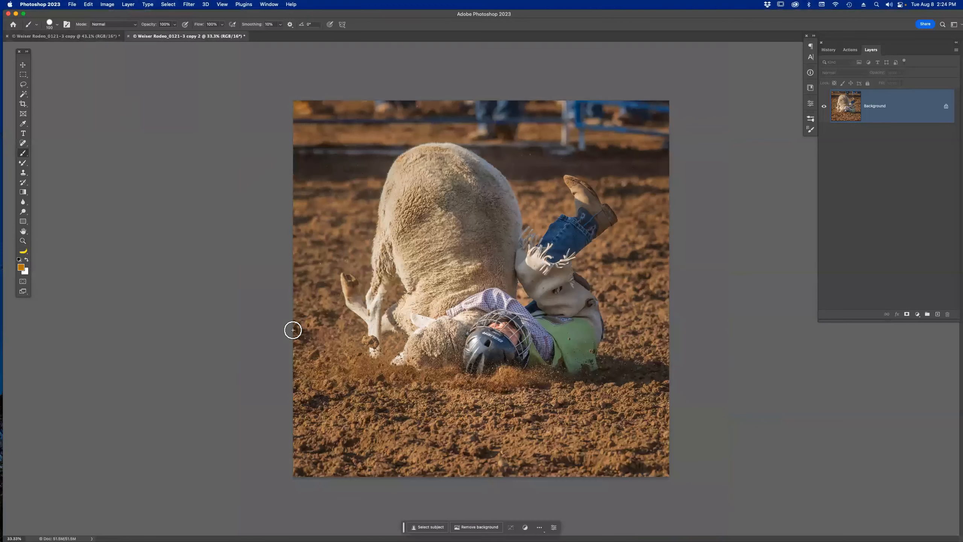
pyautogui.click(272, 4)
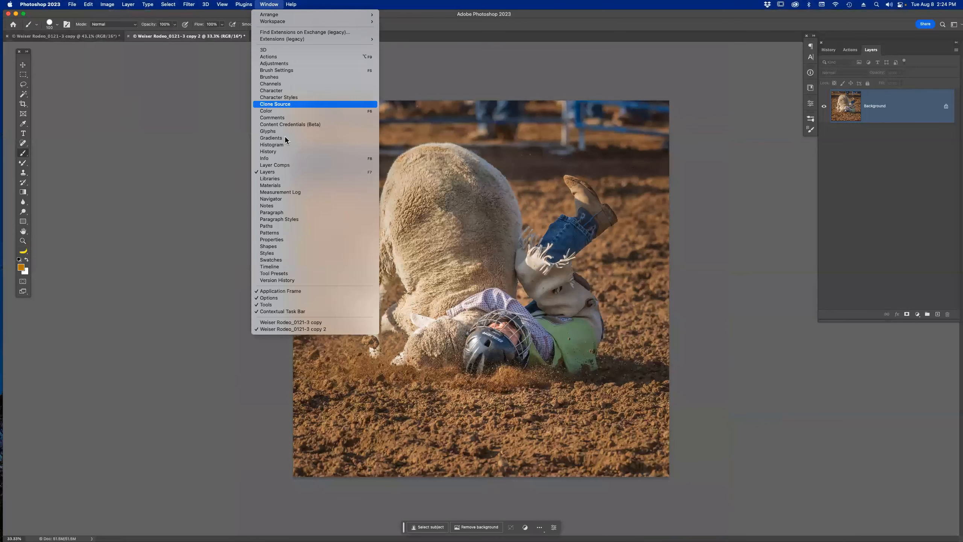
pyautogui.click(285, 323)
# Tile the two open documents side by side and zoom Weiser Rodeo_0121-3 copy 2 in to 50%
pyautogui.click(272, 5)
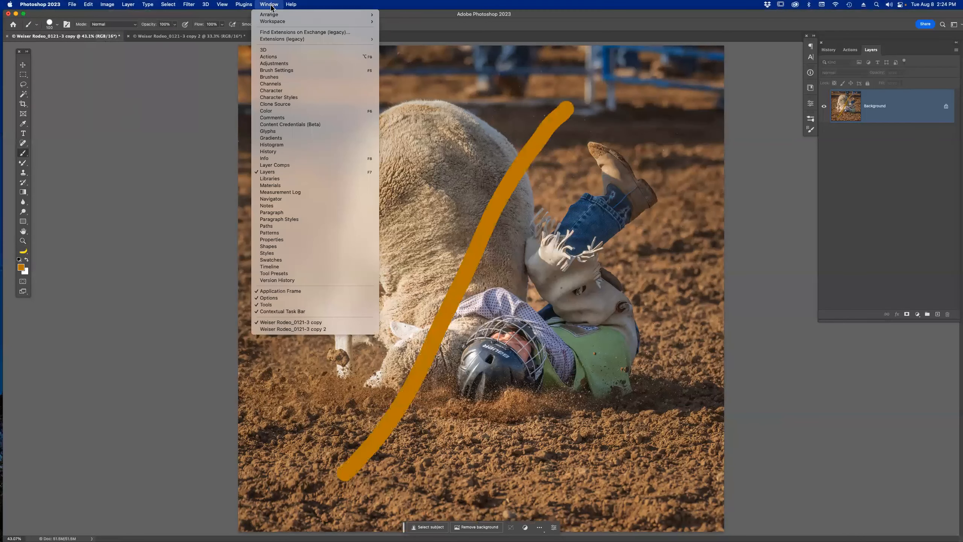
pyautogui.moveTo(281, 15)
pyautogui.click(407, 15)
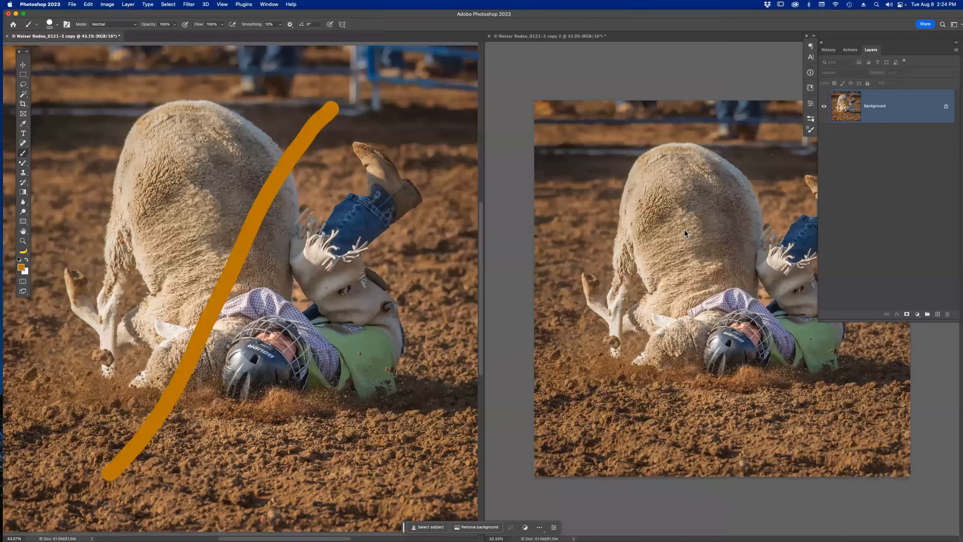
pyautogui.click(601, 209)
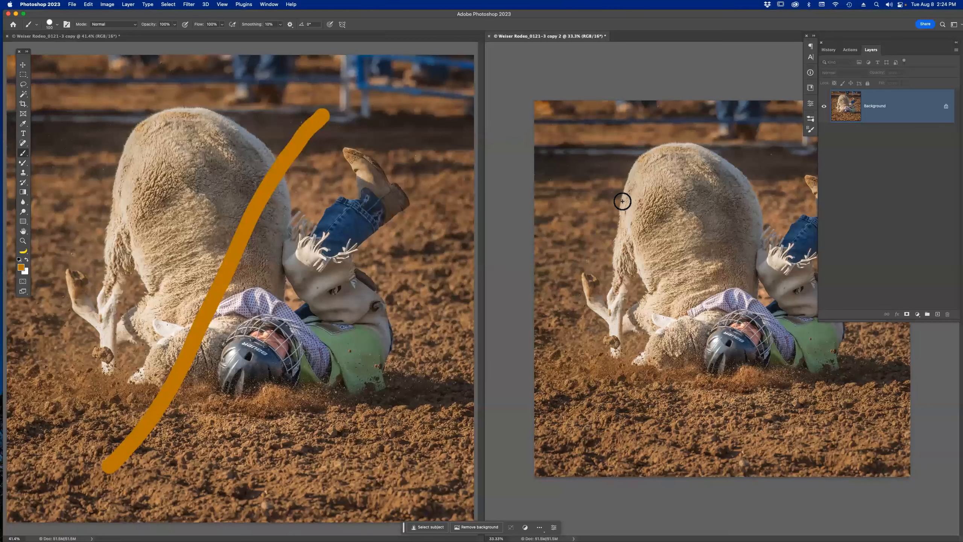
pyautogui.press('z')
pyautogui.click(620, 211)
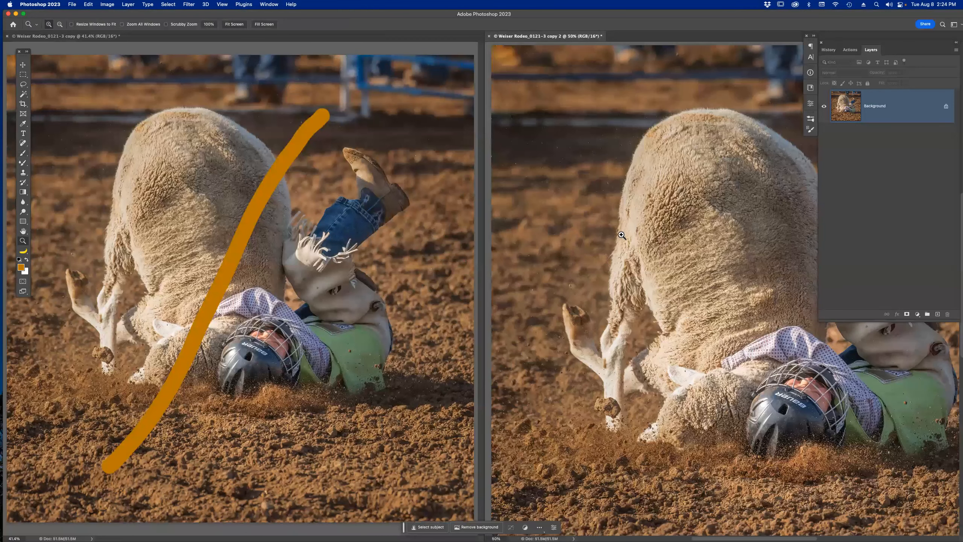
# Show the Timeline panel below the tiled documents
pyautogui.click(274, 5)
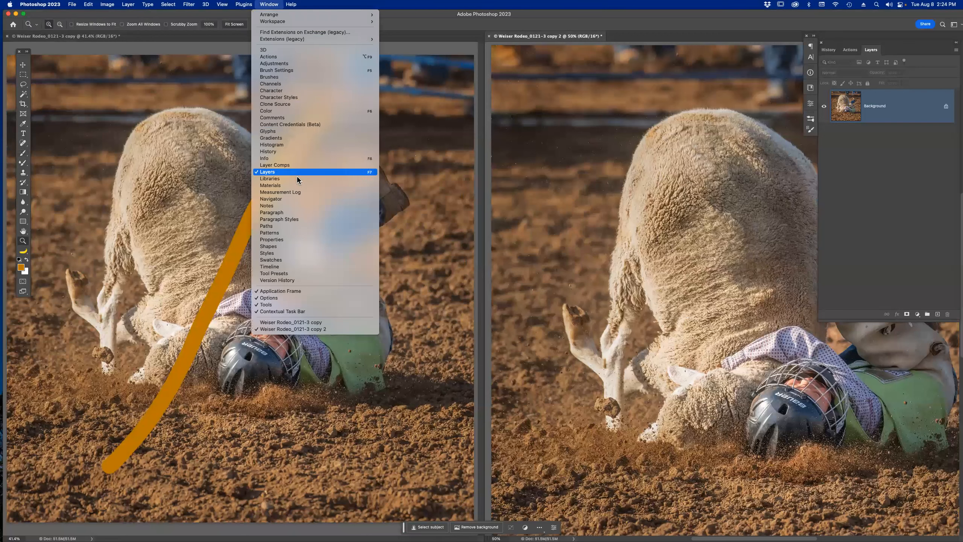
pyautogui.click(289, 267)
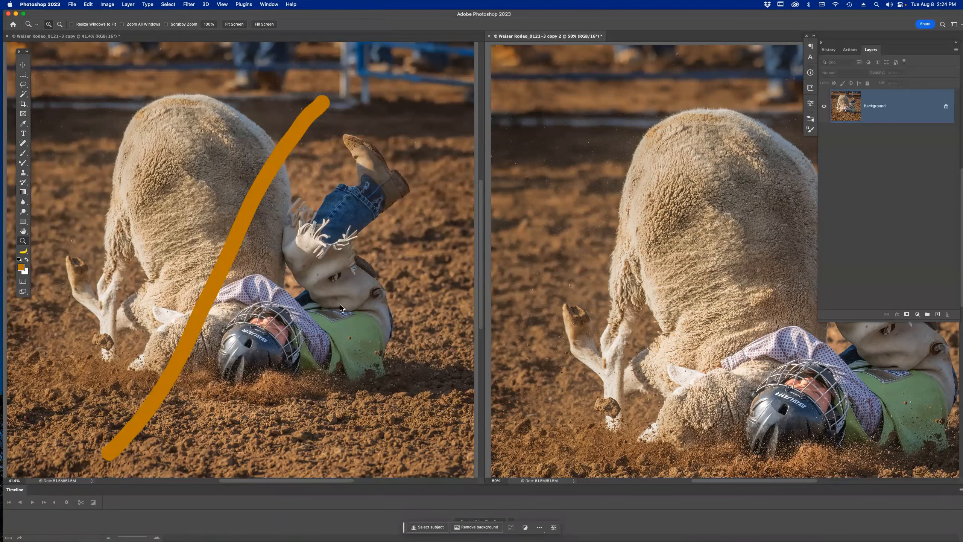
# Hide the Contextual Task Bar and check the timeline type options without choosing one
pyautogui.click(268, 4)
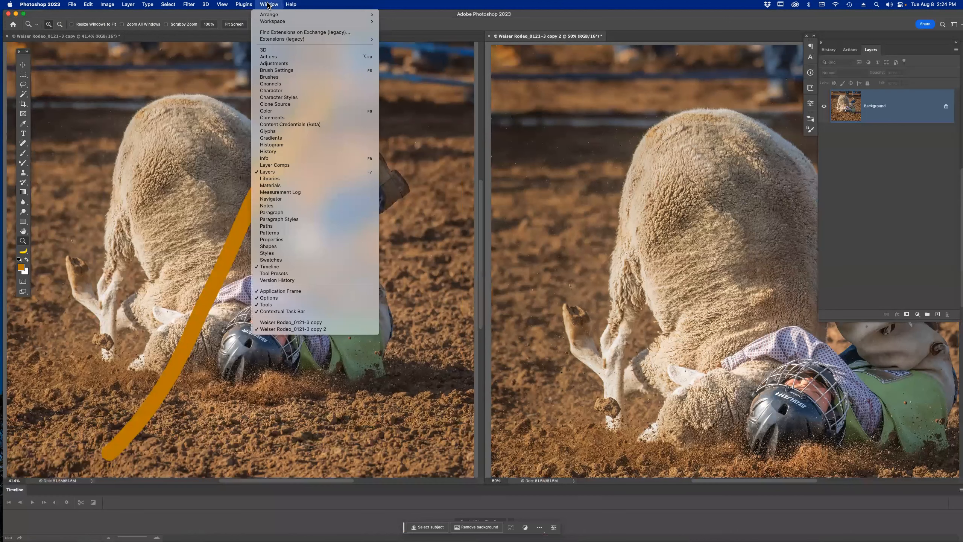
pyautogui.click(296, 311)
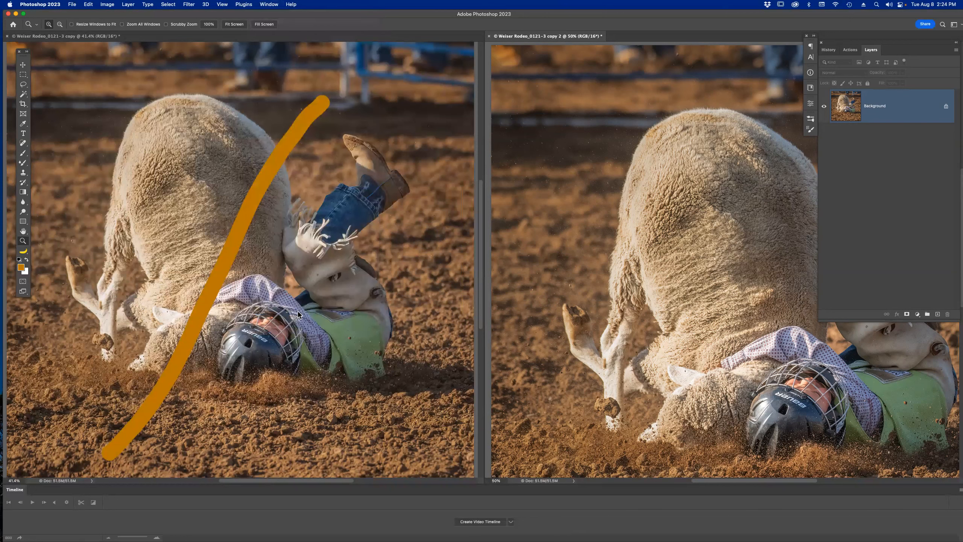
pyautogui.click(511, 522)
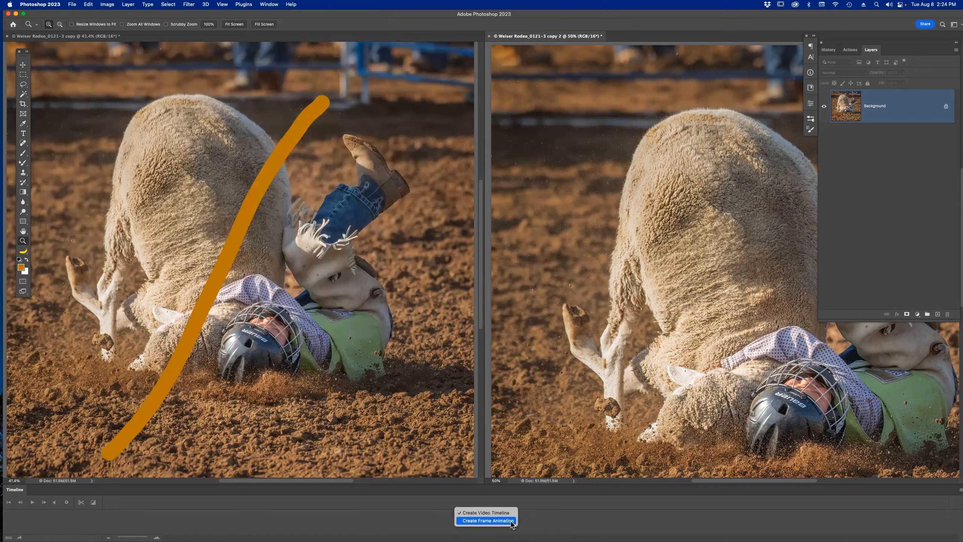
pyautogui.click(556, 523)
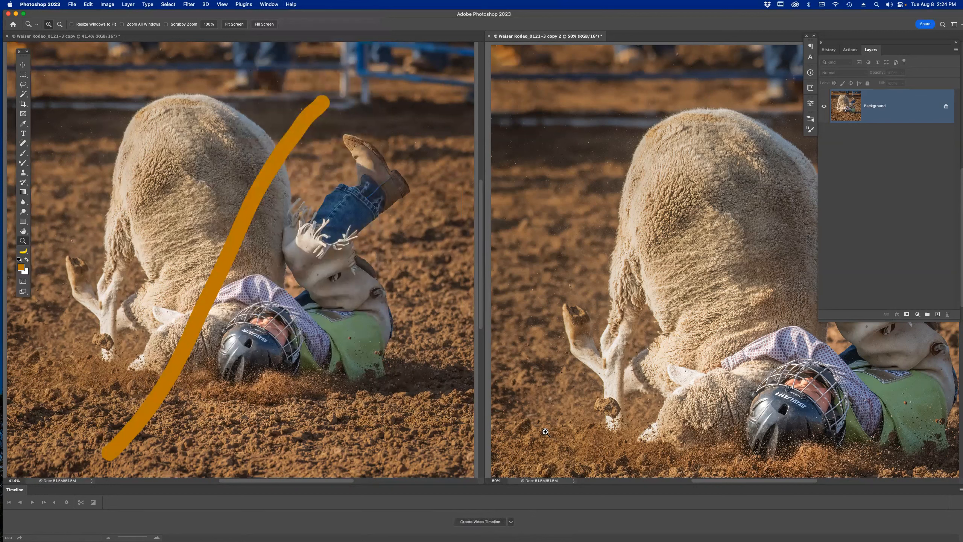
# Show the Version History panel and collapse it to an icon
pyautogui.click(272, 4)
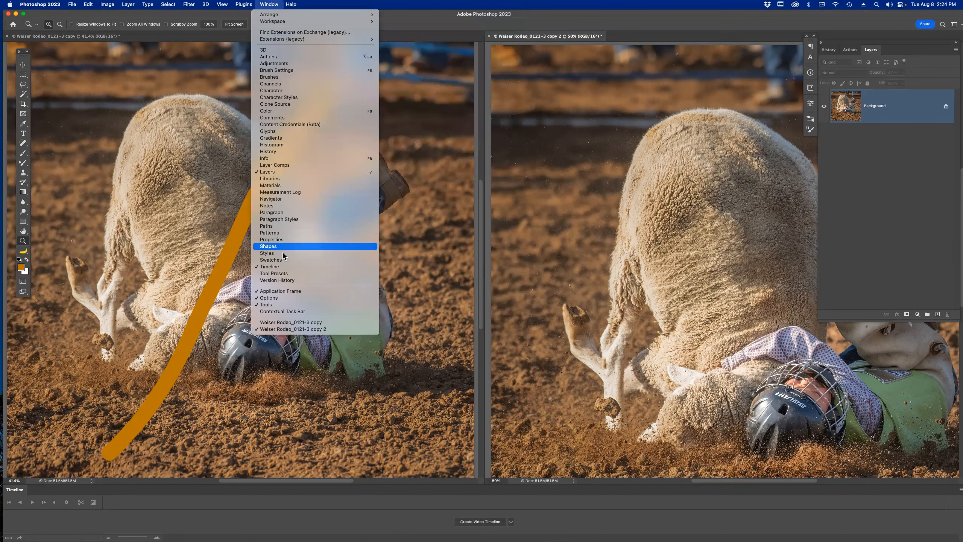
pyautogui.click(288, 279)
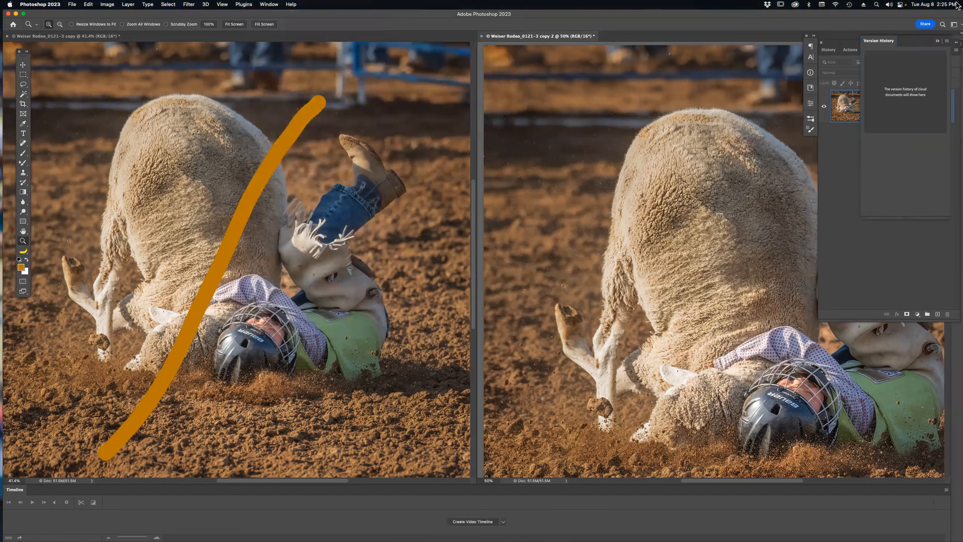
pyautogui.click(939, 41)
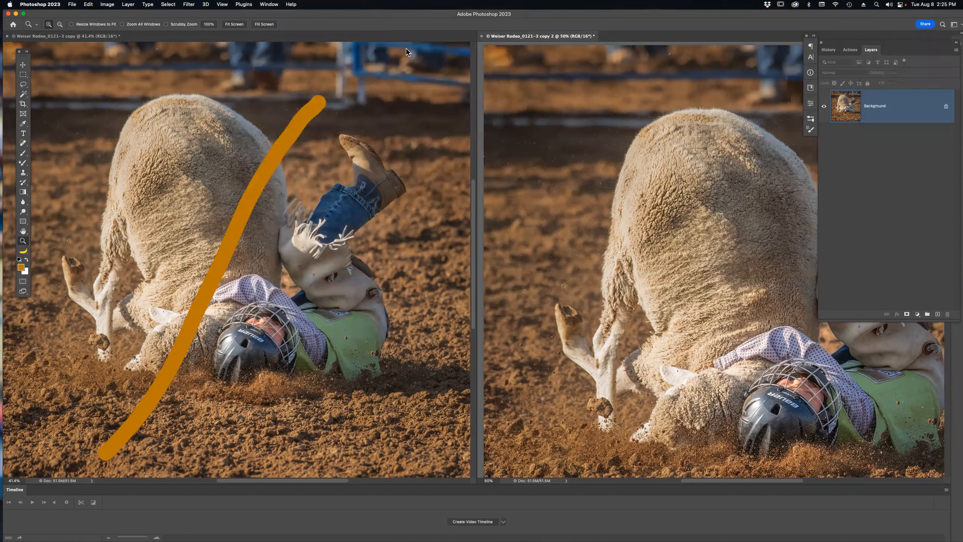
# Show the Info panel and collapse it back to its icon
pyautogui.click(270, 5)
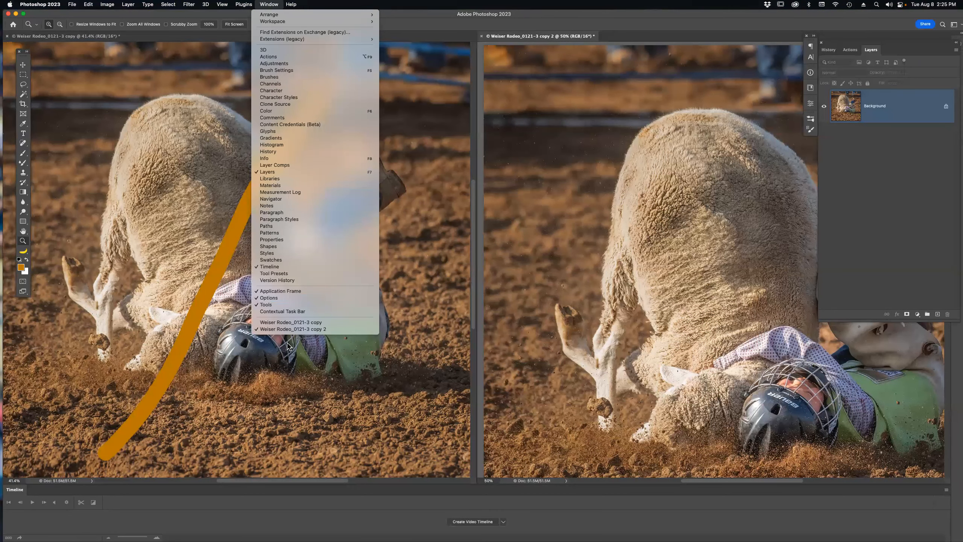
pyautogui.click(305, 159)
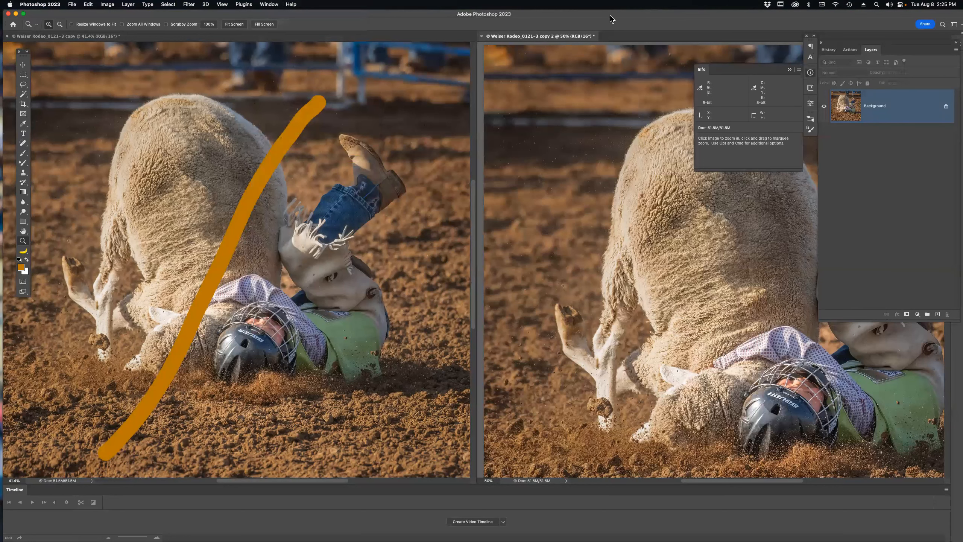
pyautogui.click(790, 71)
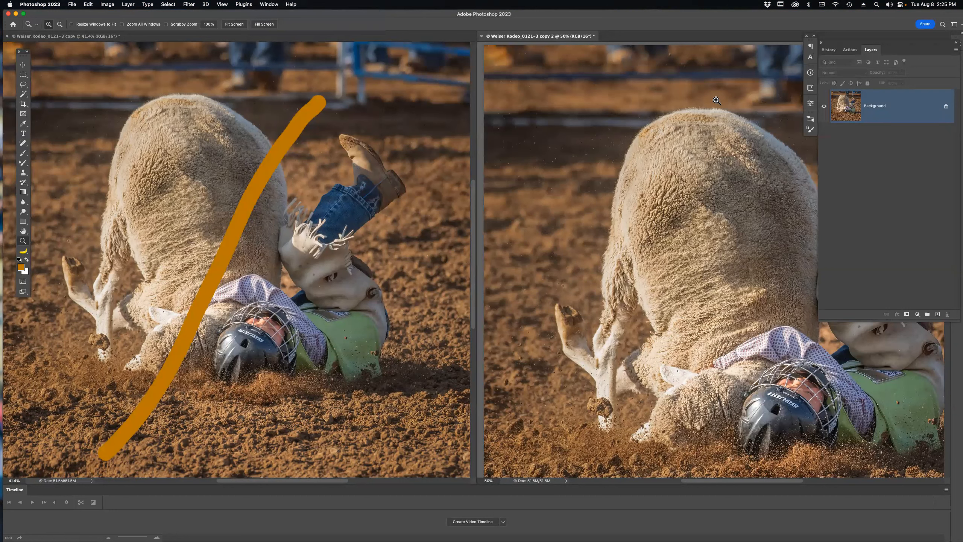
# Close the Weiser Rodeo_0121-3 copy document without saving its changes and hide the Timeline panel
pyautogui.click(7, 39)
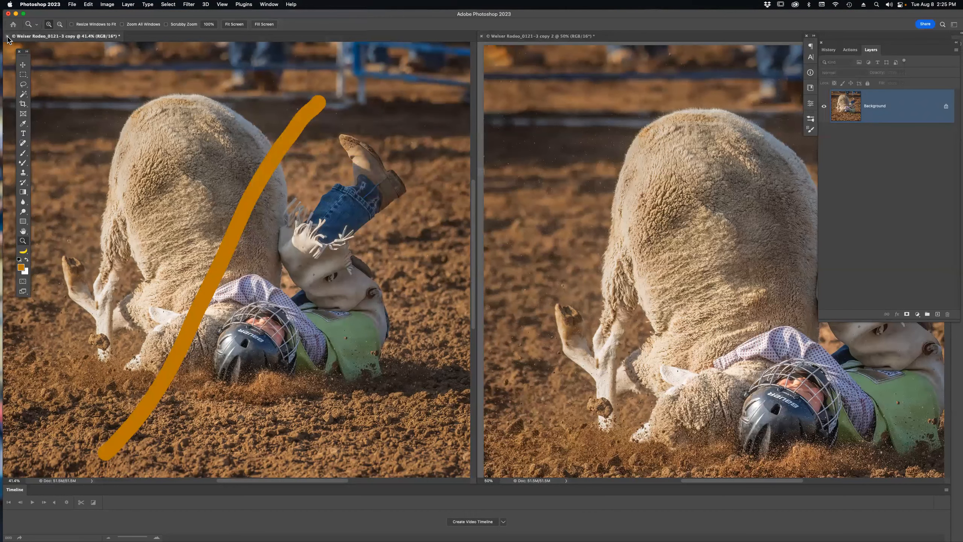
pyautogui.click(7, 37)
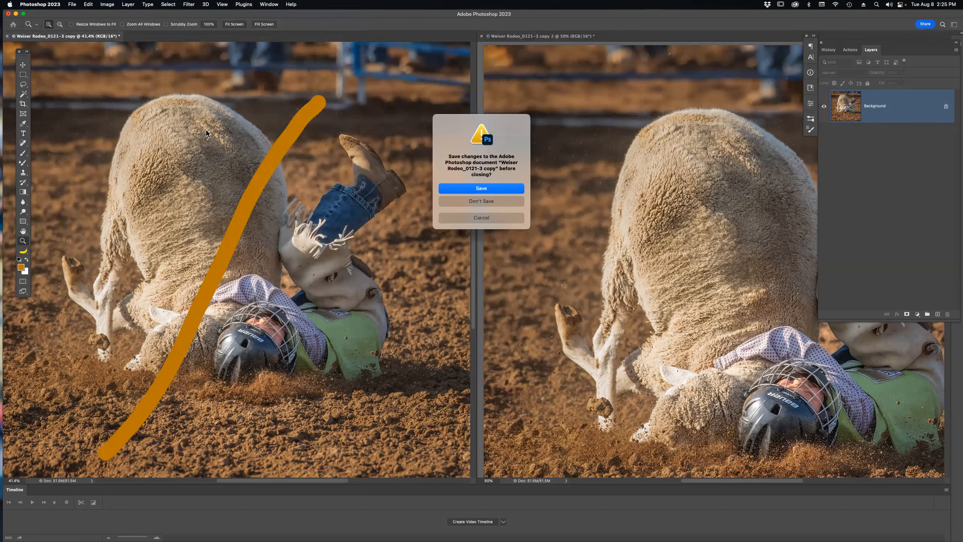
pyautogui.click(452, 200)
pyautogui.press('super+0')
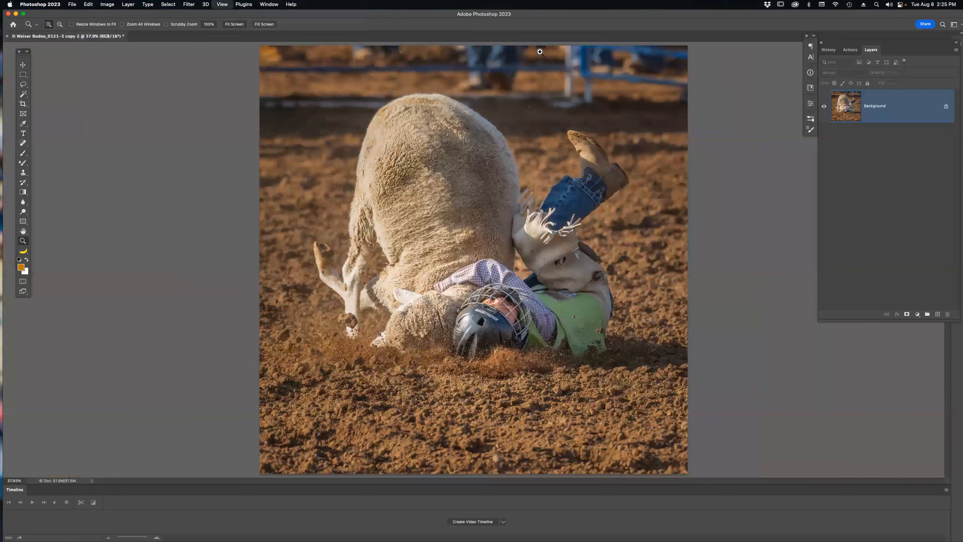
pyautogui.click(270, 5)
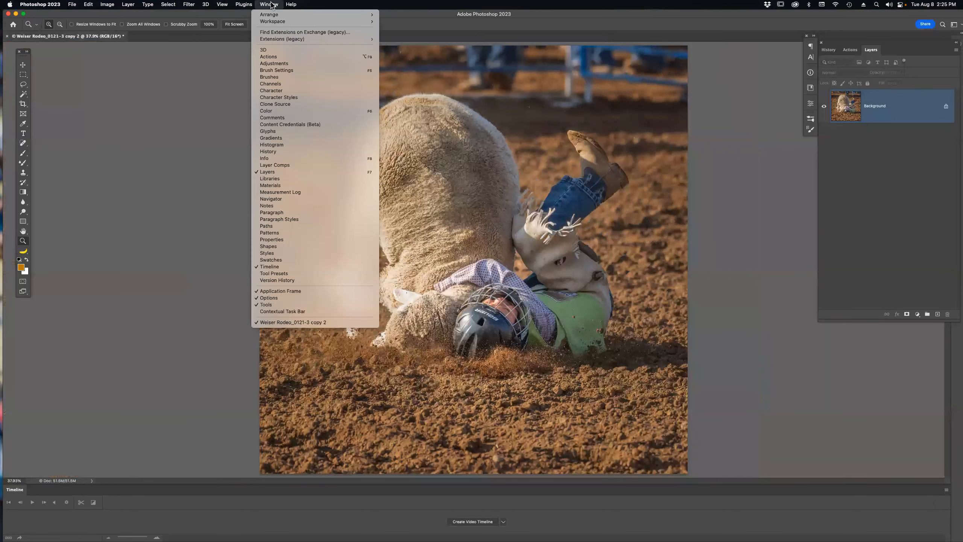
pyautogui.click(294, 267)
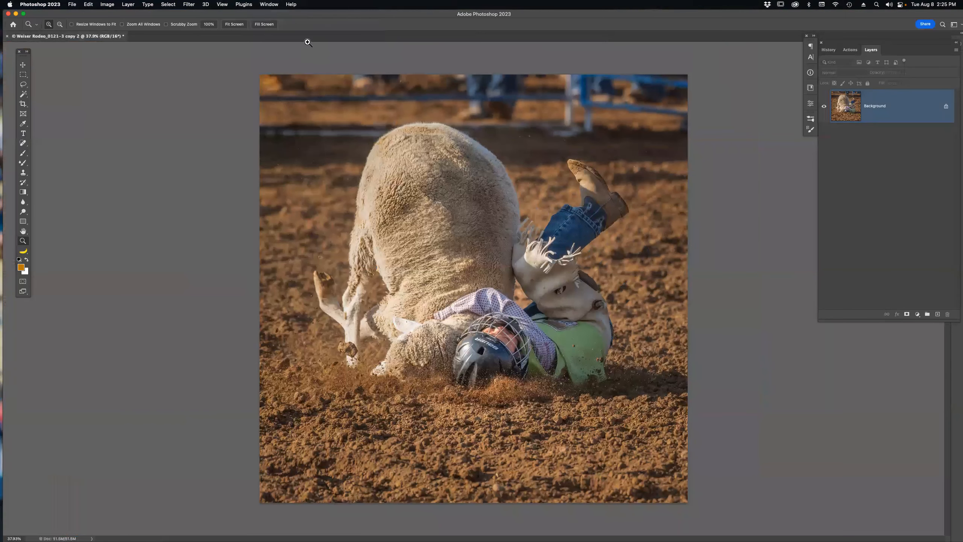
# Open a second window for Weiser Rodeo_0121-3 copy 2 and switch between the two windows of the document
pyautogui.click(273, 4)
pyautogui.moveTo(272, 15)
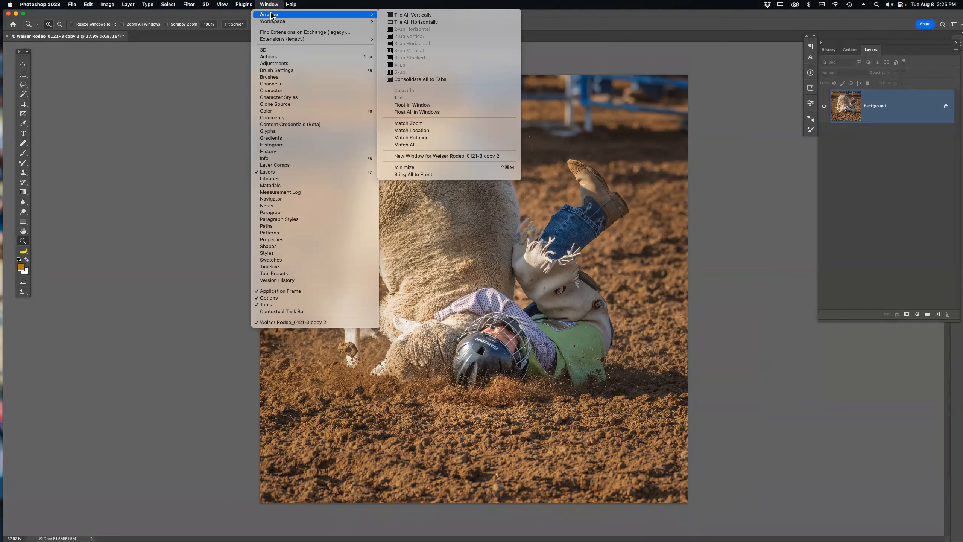
pyautogui.click(437, 155)
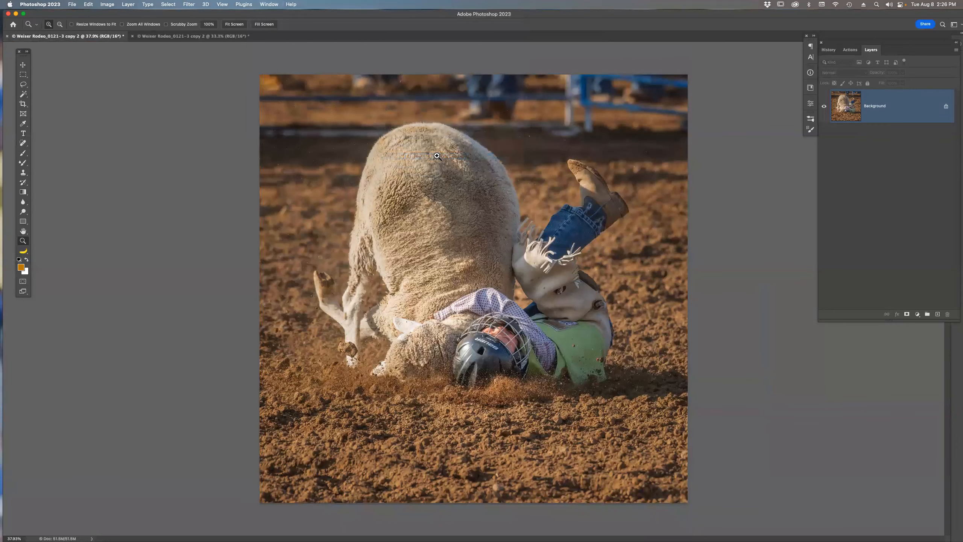
pyautogui.click(222, 37)
pyautogui.click(96, 38)
# Tile the two windows of Weiser Rodeo_0121-3 copy 2 vertically and fit the image to each window
pyautogui.click(265, 5)
pyautogui.moveTo(272, 15)
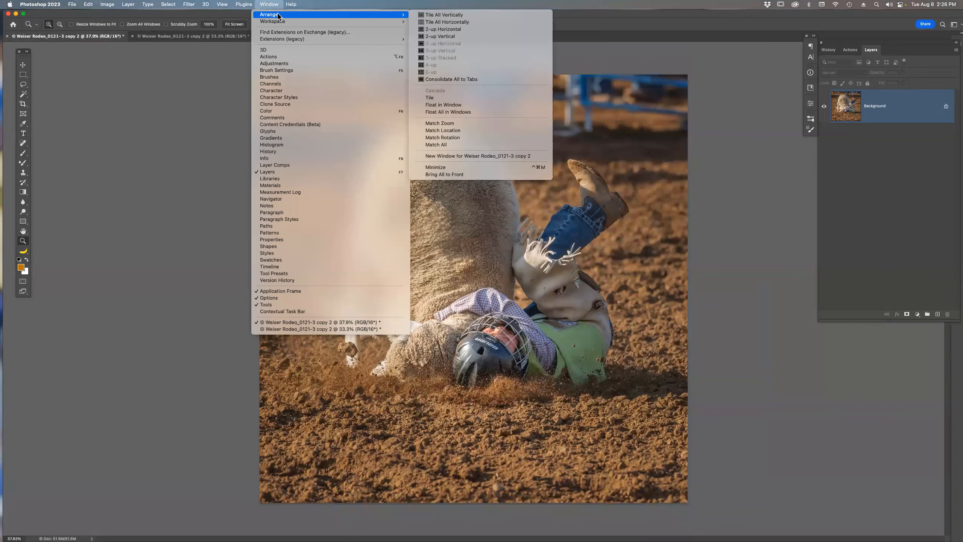
pyautogui.moveTo(403, 23)
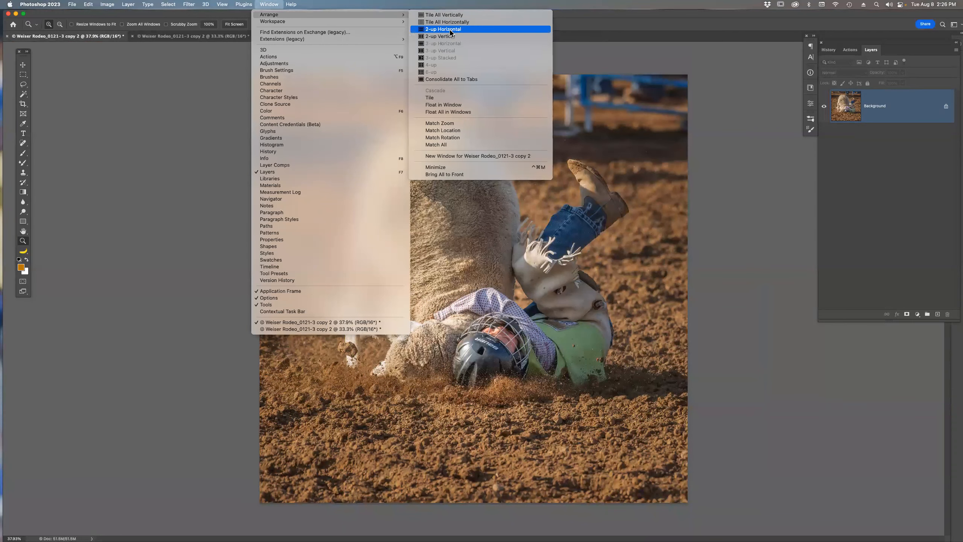
pyautogui.click(446, 15)
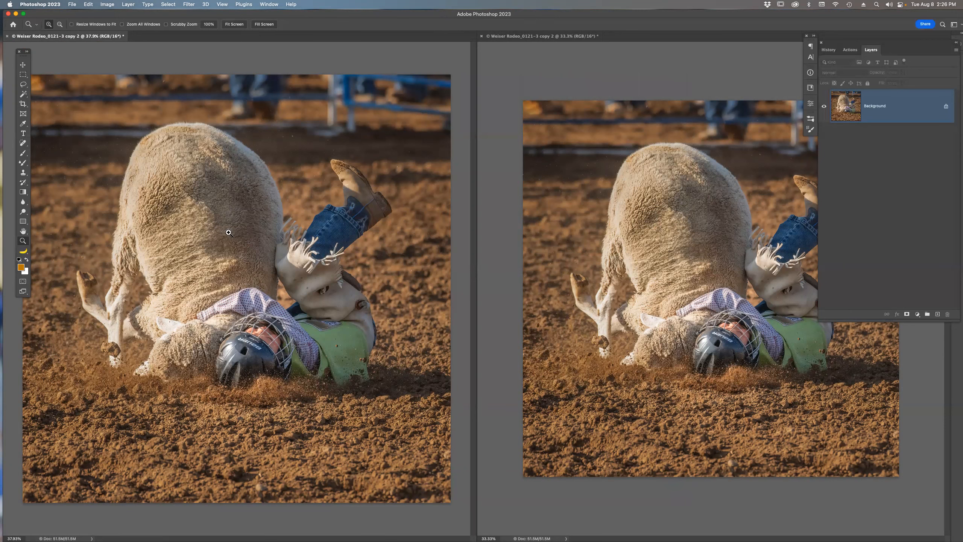
pyautogui.click(632, 254)
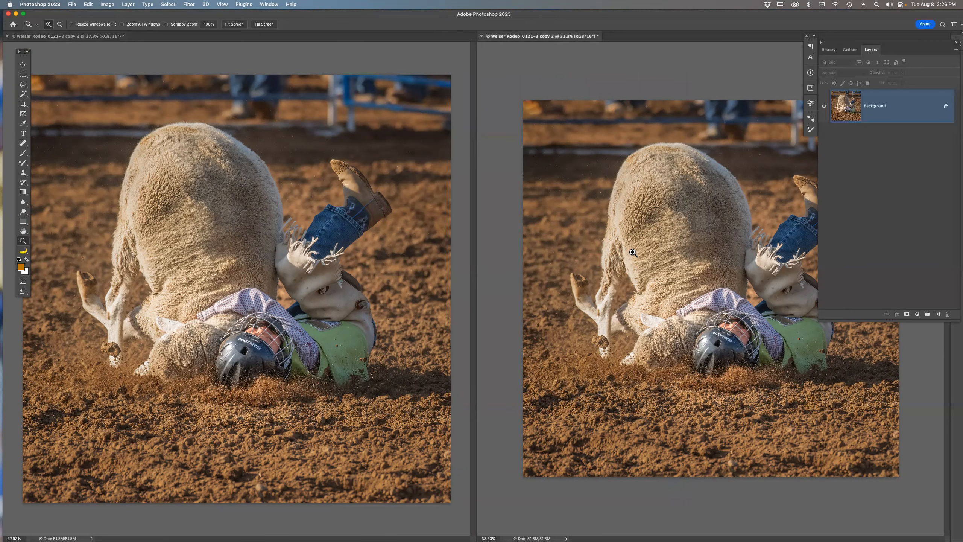
pyautogui.click(637, 253)
pyautogui.press('super+0')
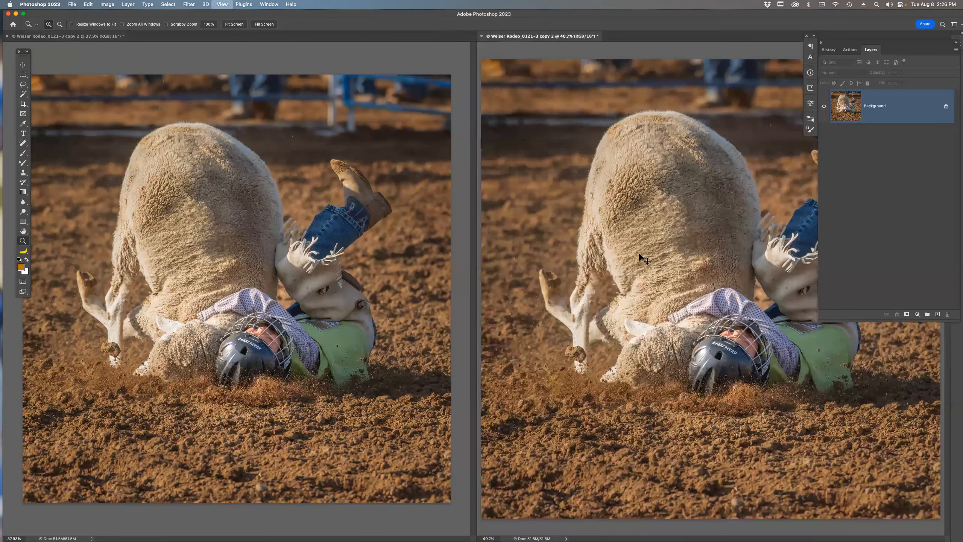
pyautogui.click(406, 221)
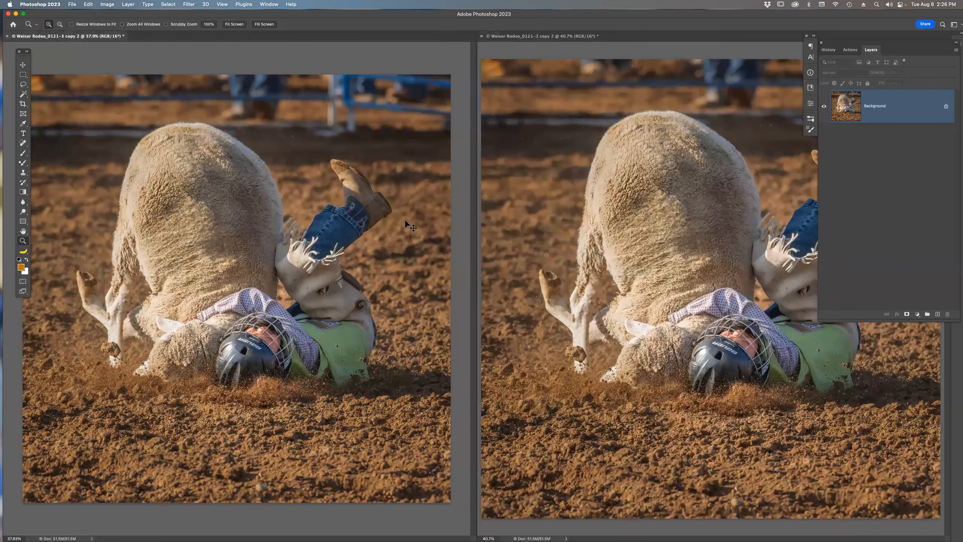
pyautogui.press('super+0')
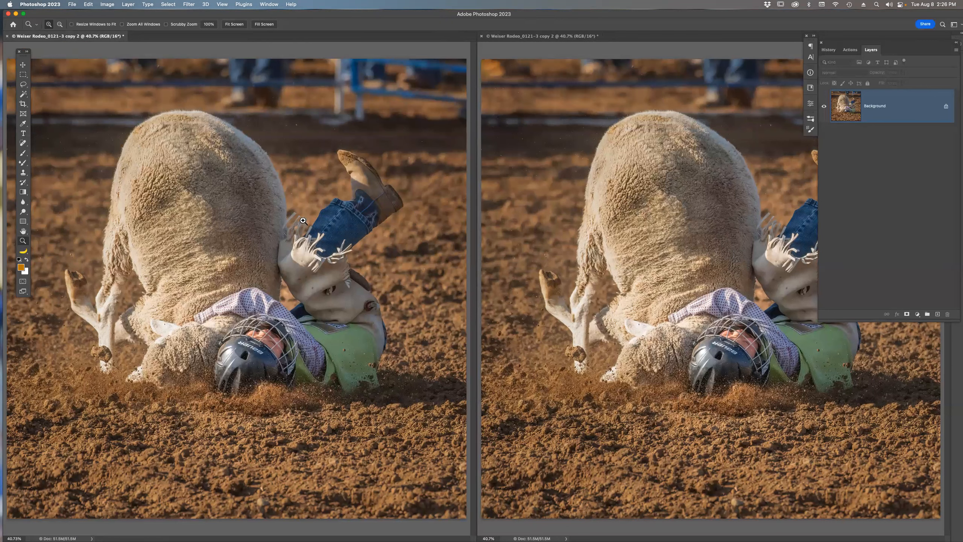
# Zoom one window in to 160% on the rider's fringed chaps and select the Remove Tool from the extra tools
pyautogui.moveTo(269, 205); pyautogui.dragTo(380, 275)
pyautogui.moveTo(446, 133); pyautogui.dragTo(419, 177)
pyautogui.press('j')
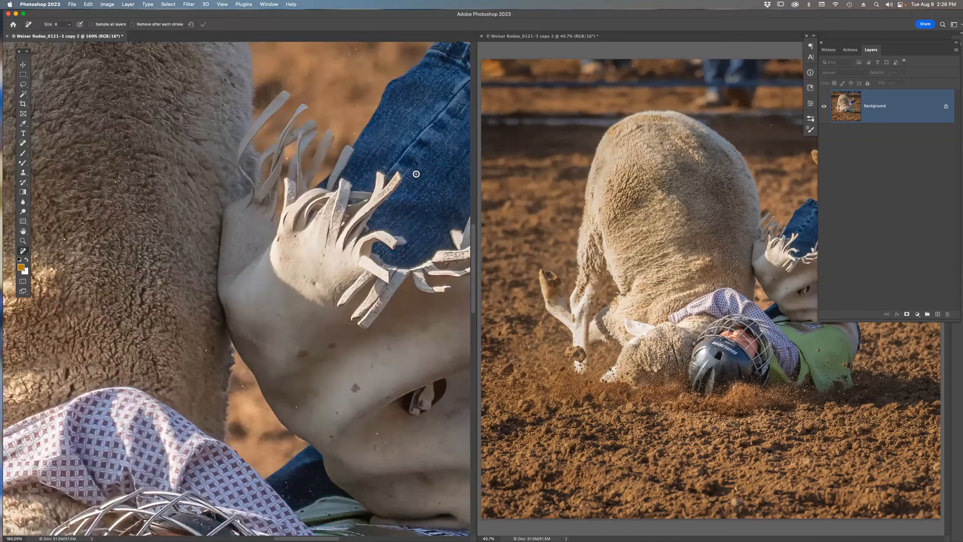
pyautogui.click(23, 144)
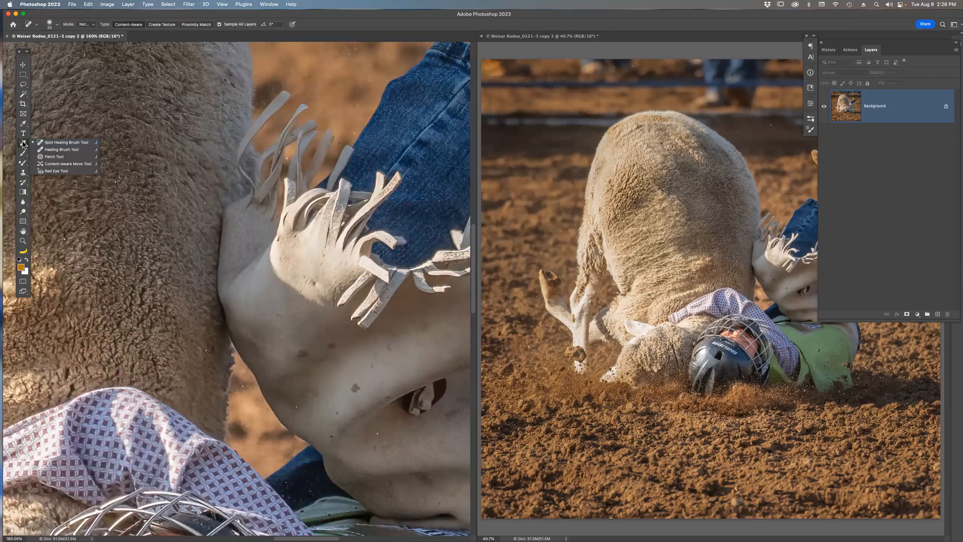
pyautogui.click(24, 253)
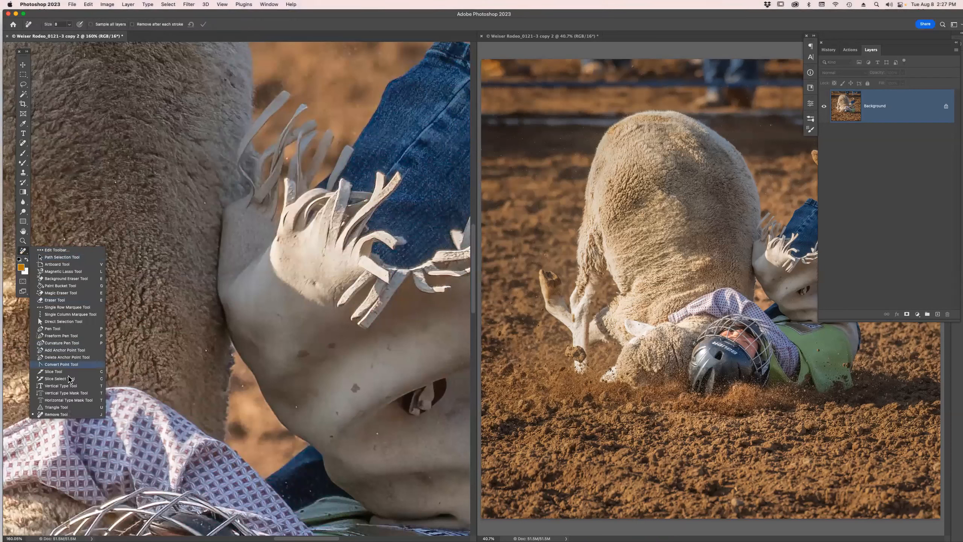
pyautogui.click(69, 415)
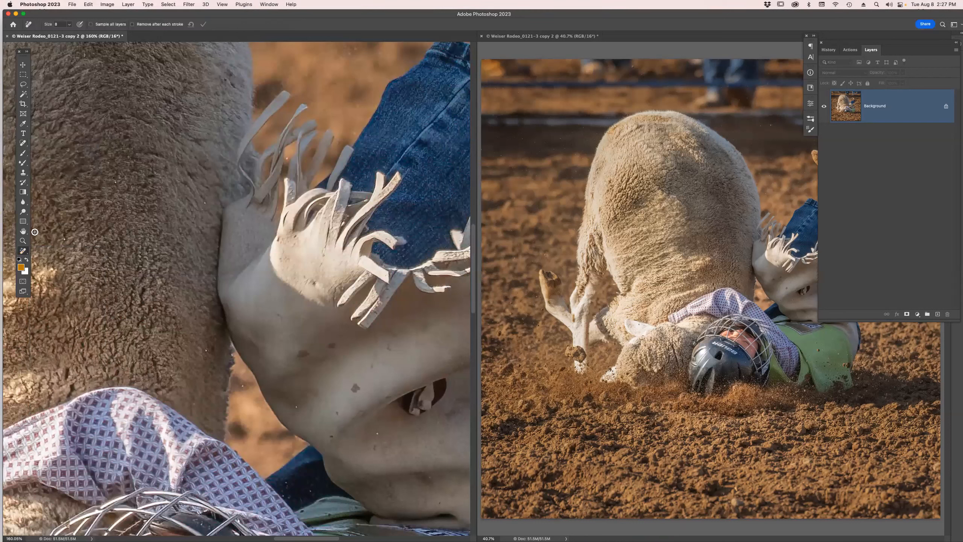
# Customize the toolbar by moving the Remove Tool from the extra tools to the start of the Spot Healing Brush group
pyautogui.click(25, 254)
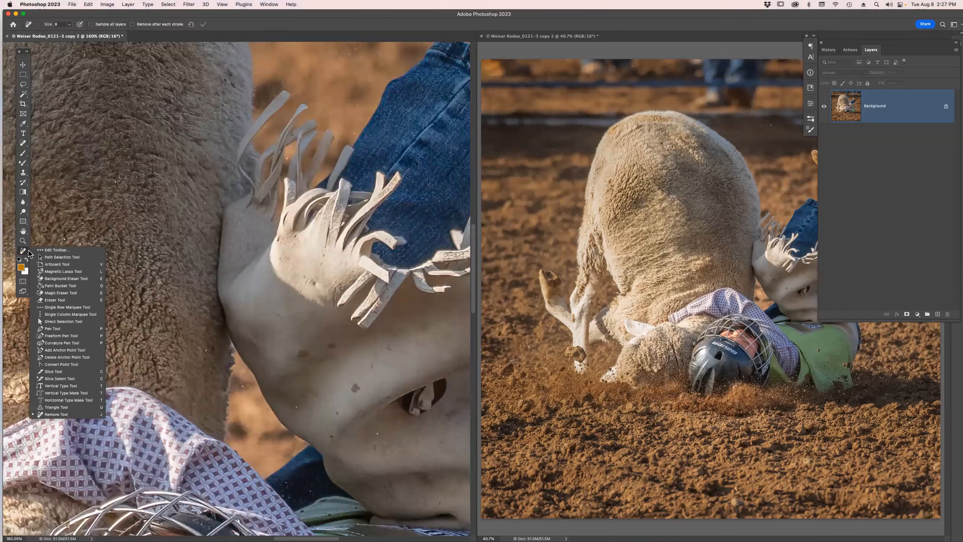
pyautogui.click(57, 255)
pyautogui.scroll(-10, 525, 243)
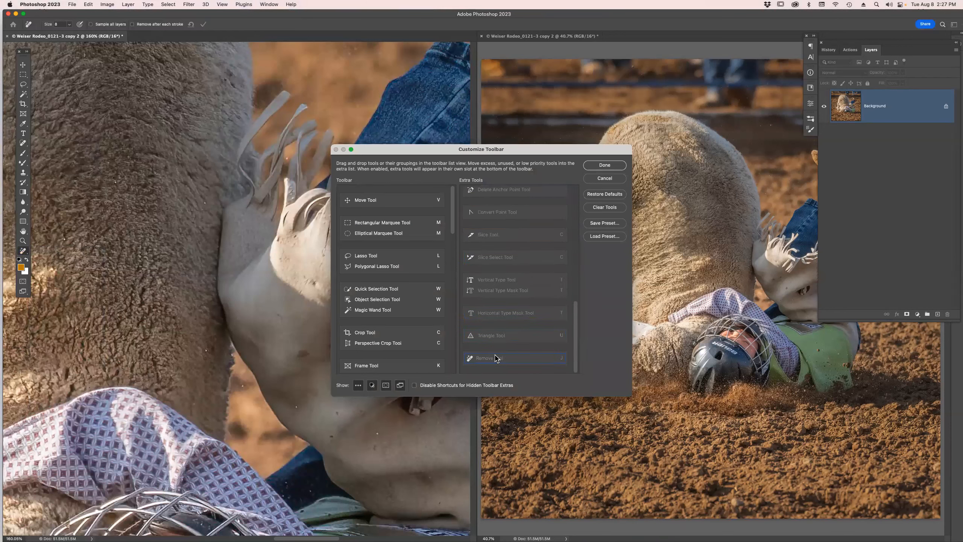
pyautogui.moveTo(494, 362); pyautogui.dragTo(397, 338)
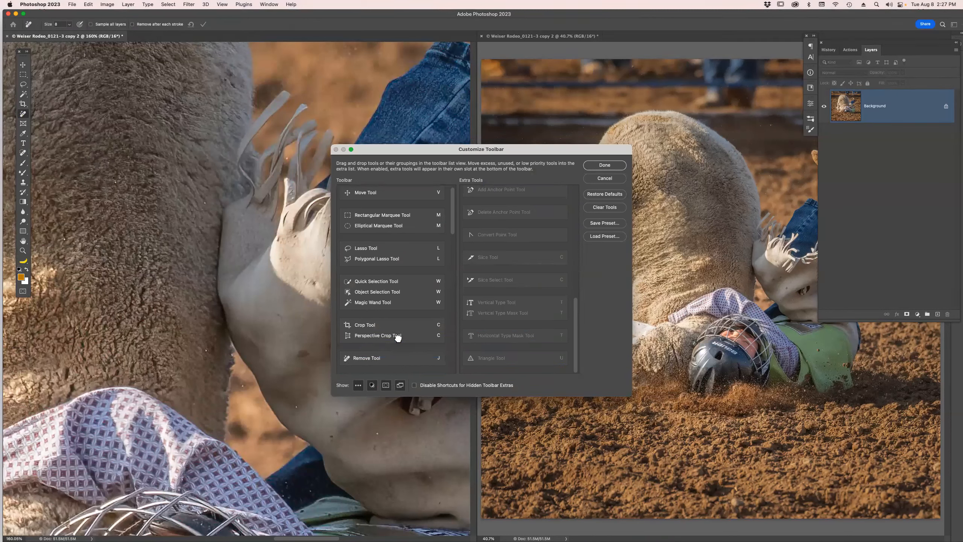
pyautogui.scroll(-3, 410, 280)
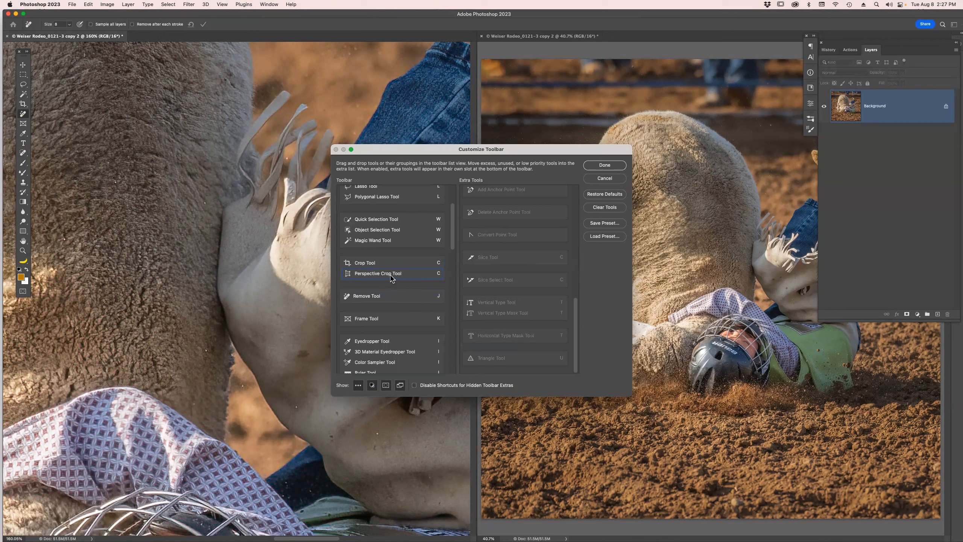
pyautogui.moveTo(390, 298); pyautogui.dragTo(387, 330)
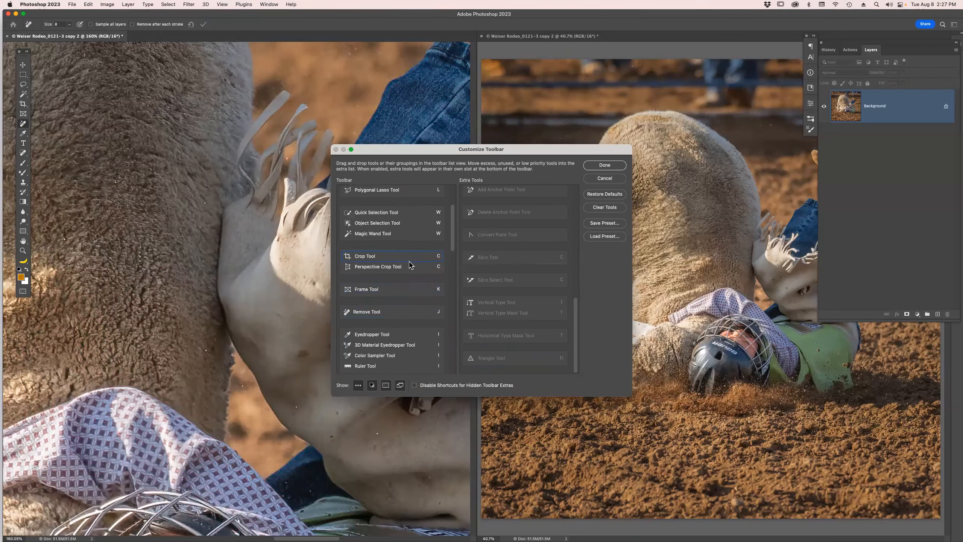
pyautogui.scroll(-4, 409, 264)
pyautogui.scroll(-1, 410, 260)
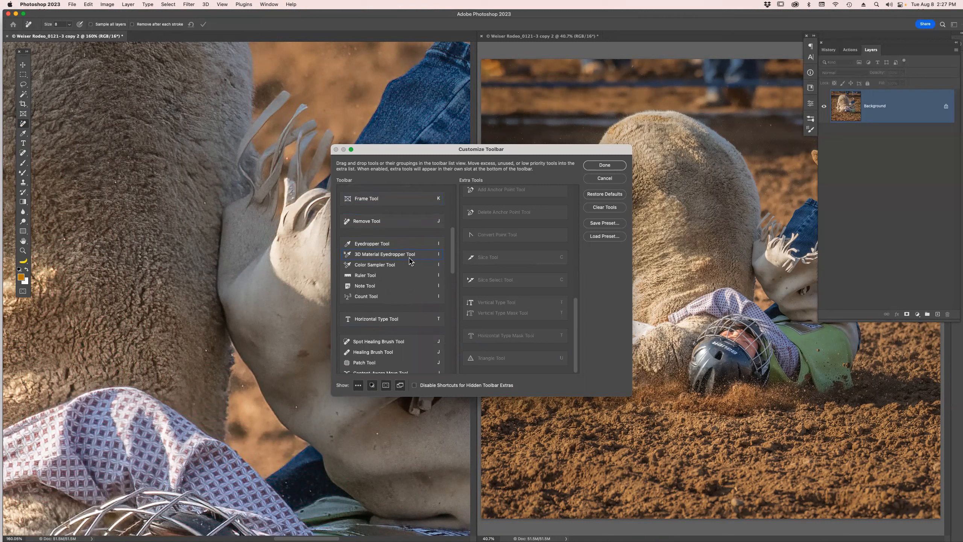
pyautogui.moveTo(400, 224); pyautogui.dragTo(396, 340)
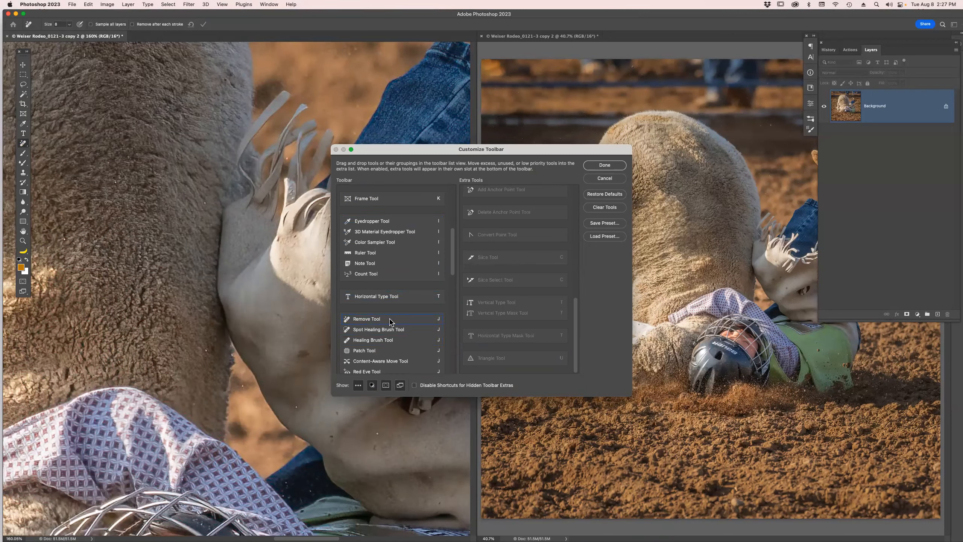
# Accept the toolbar customization and remove two fringe strands over the blue jeans using the Remove Tool at size 25
pyautogui.click(606, 165)
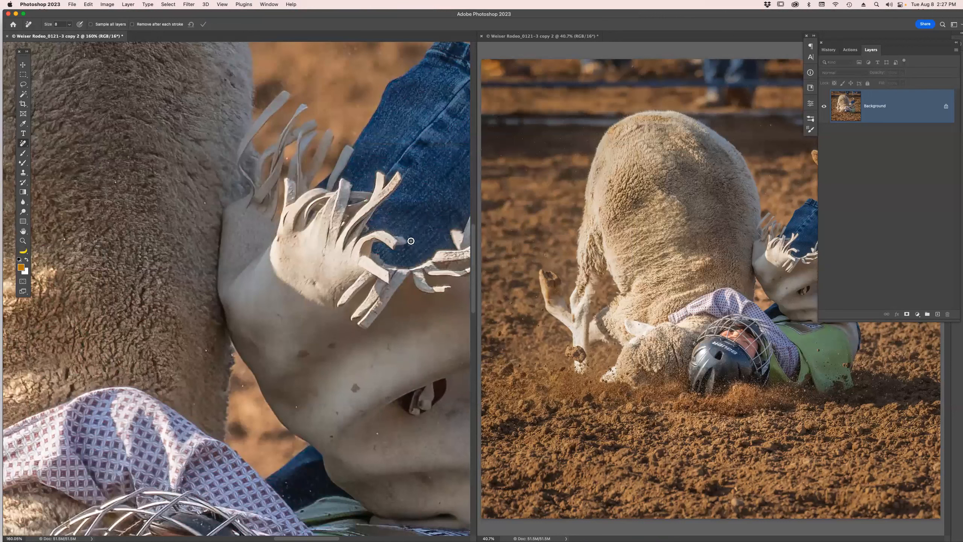
pyautogui.press(']')
pyautogui.press(']')
pyautogui.press(']')
pyautogui.press(']')
pyautogui.moveTo(404, 242); pyautogui.dragTo(355, 247)
pyautogui.moveTo(396, 175)
pyautogui.mouseDown()
pyautogui.moveTo(348, 227)
pyautogui.moveTo(373, 186)
pyautogui.moveTo(365, 211)
pyautogui.mouseUp()
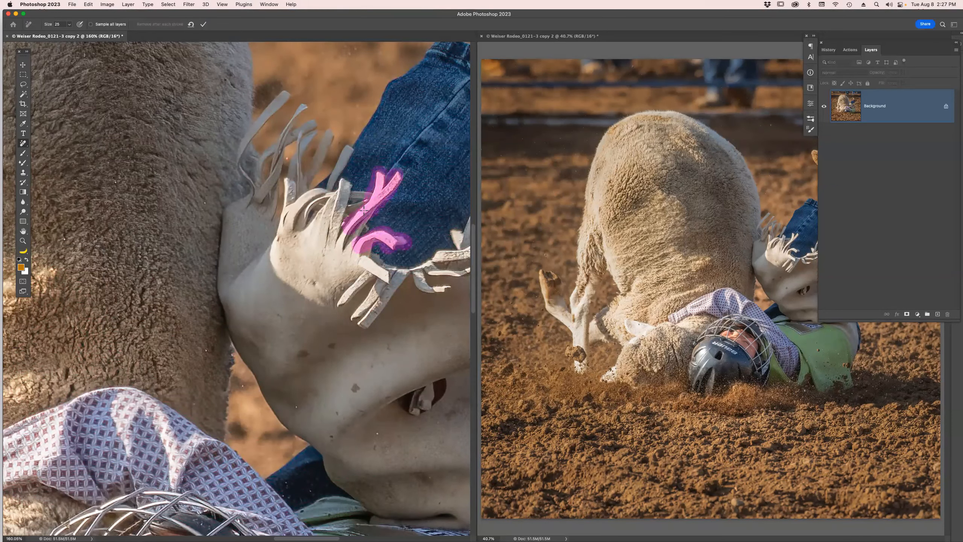
pyautogui.click(203, 24)
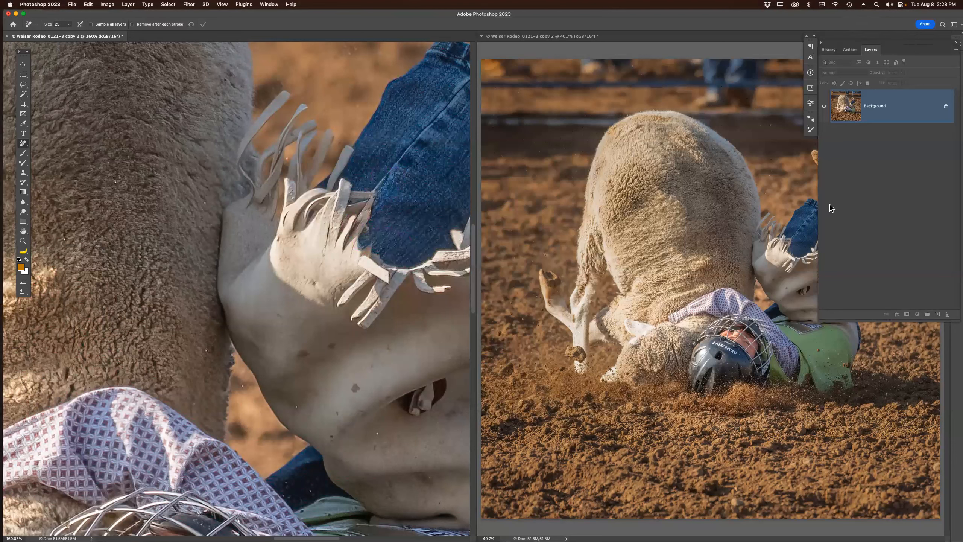
# Hide all panels, then undo and redo the fringe removal to compare the before and after in both windows
pyautogui.press('Tab')
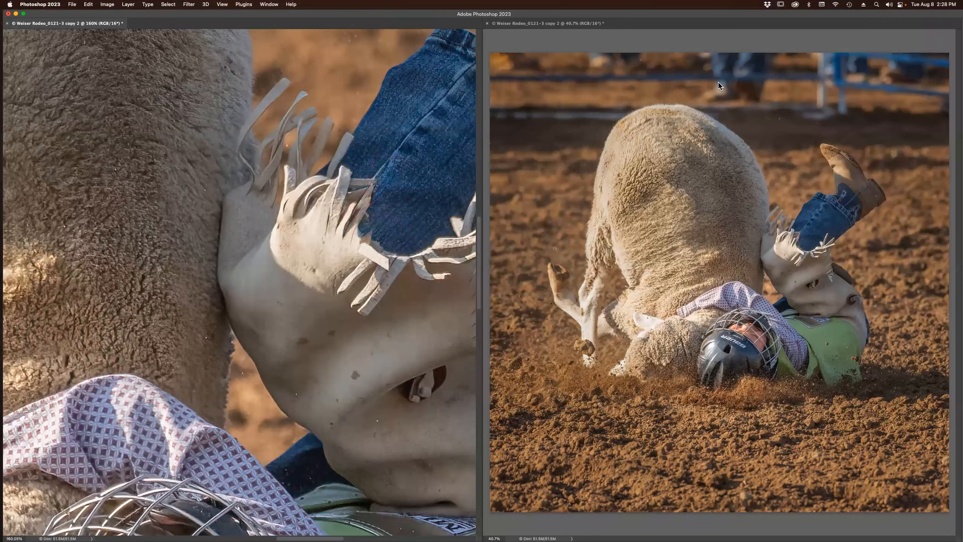
pyautogui.press('super+z')
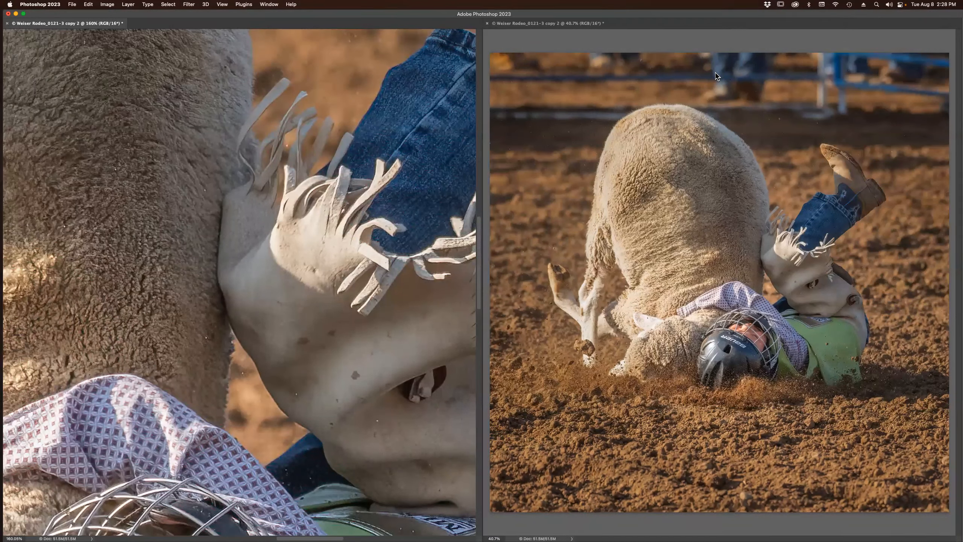
pyautogui.press('super+shift+z')
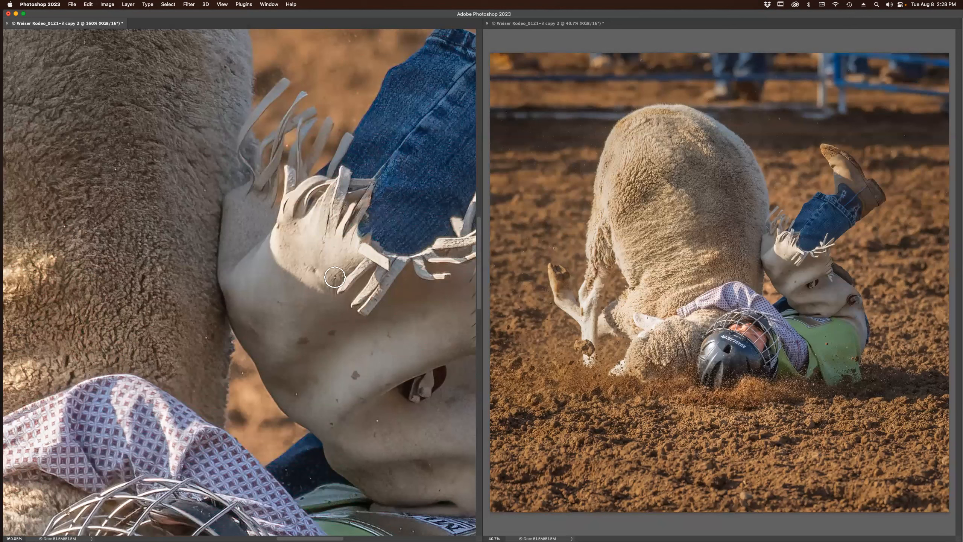
# Remove another short fringe strand below the rider's knee and bring the hidden panels back
pyautogui.moveTo(350, 278); pyautogui.dragTo(370, 260)
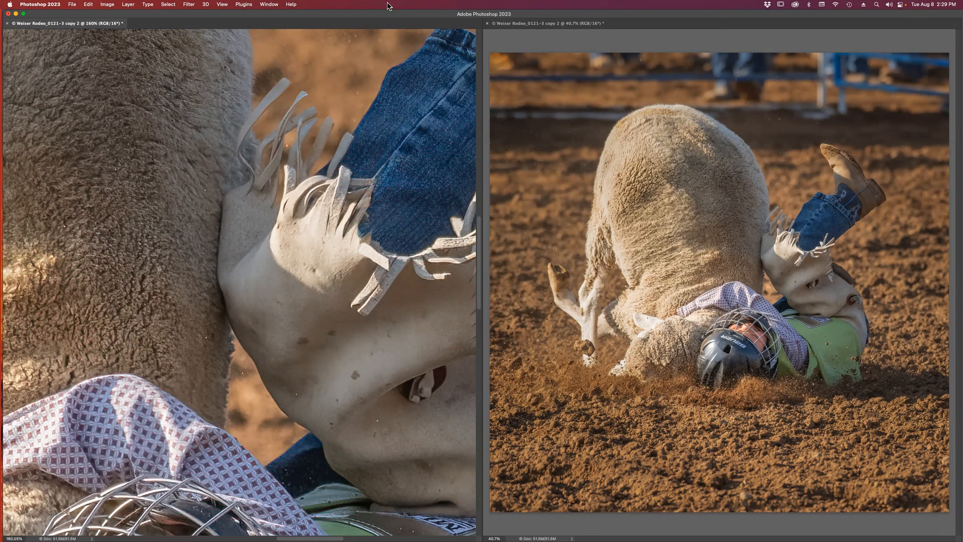
pyautogui.click(272, 4)
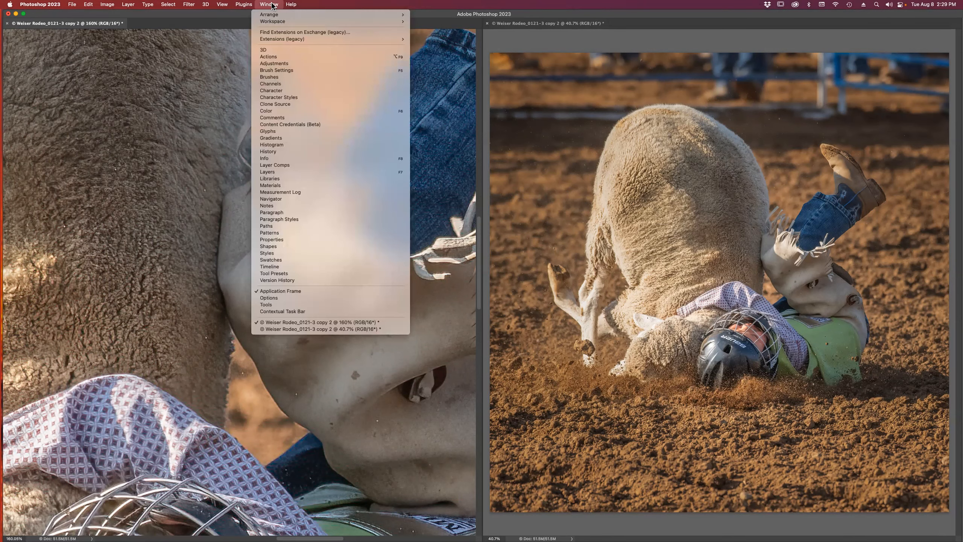
pyautogui.click(274, 5)
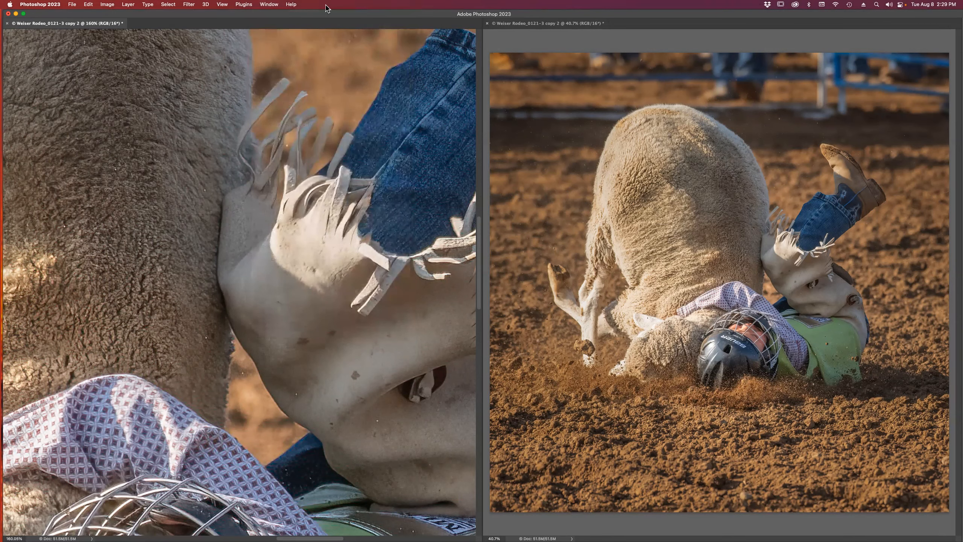
pyautogui.press('Tab')
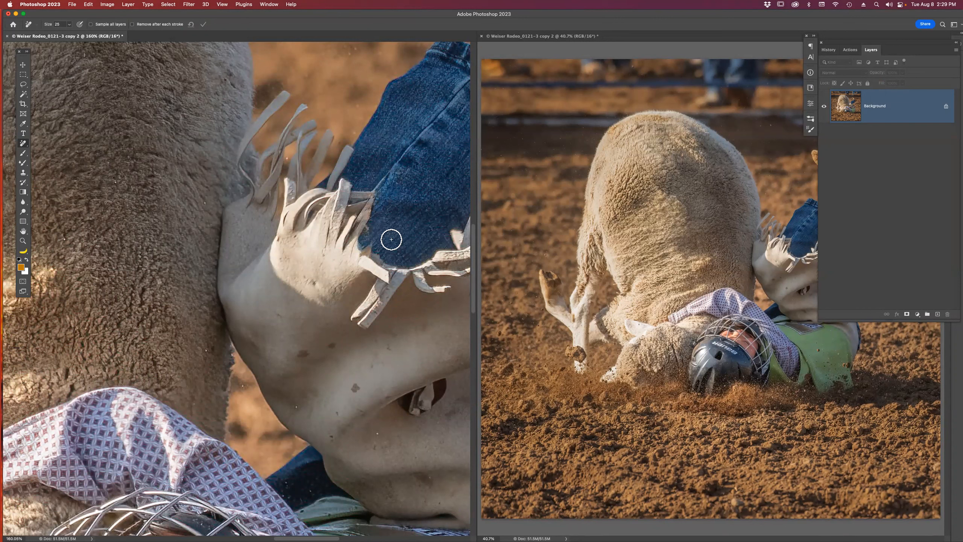
# Switch to Photoshop (Beta) and open the recent file Stretch Background.jpg
pyautogui.moveTo(386, 536)
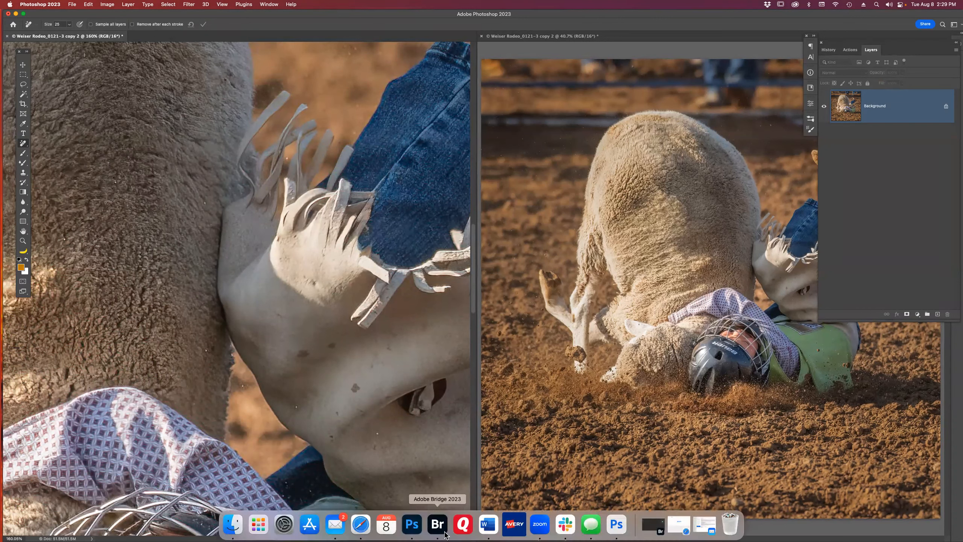
pyautogui.click(617, 525)
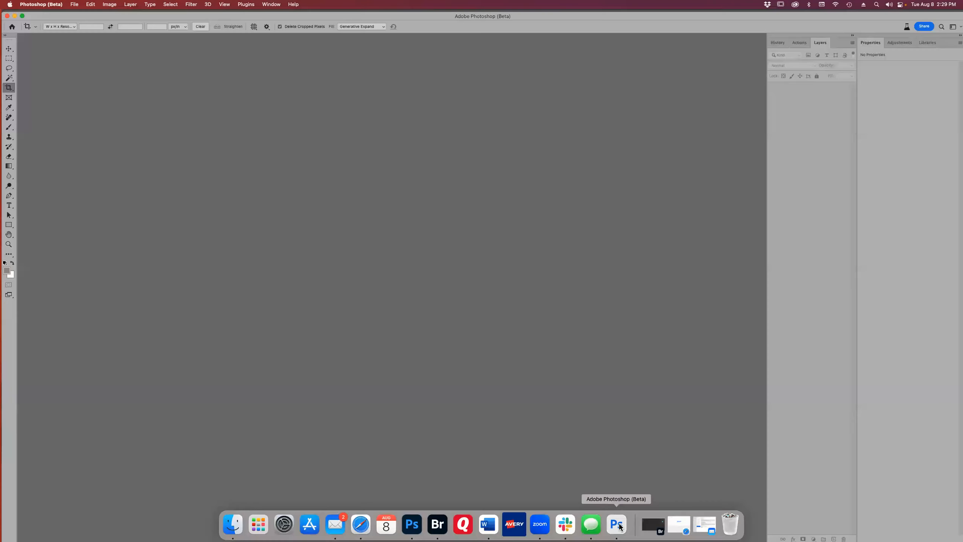
pyautogui.click(75, 4)
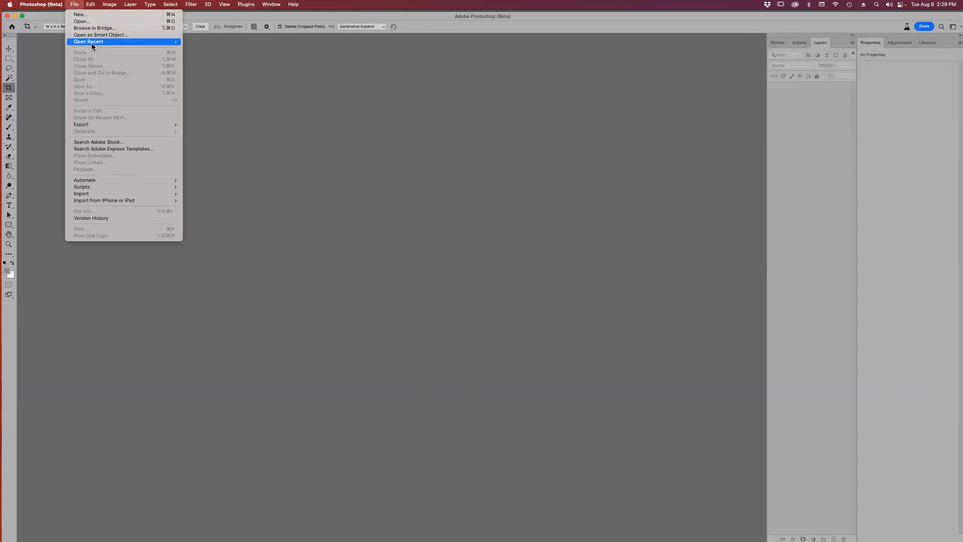
pyautogui.moveTo(93, 45)
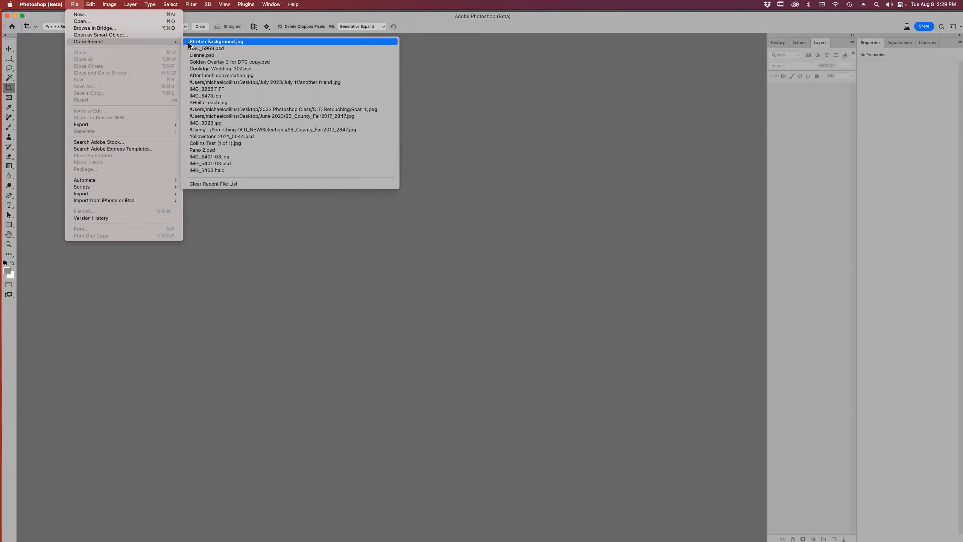
pyautogui.click(203, 42)
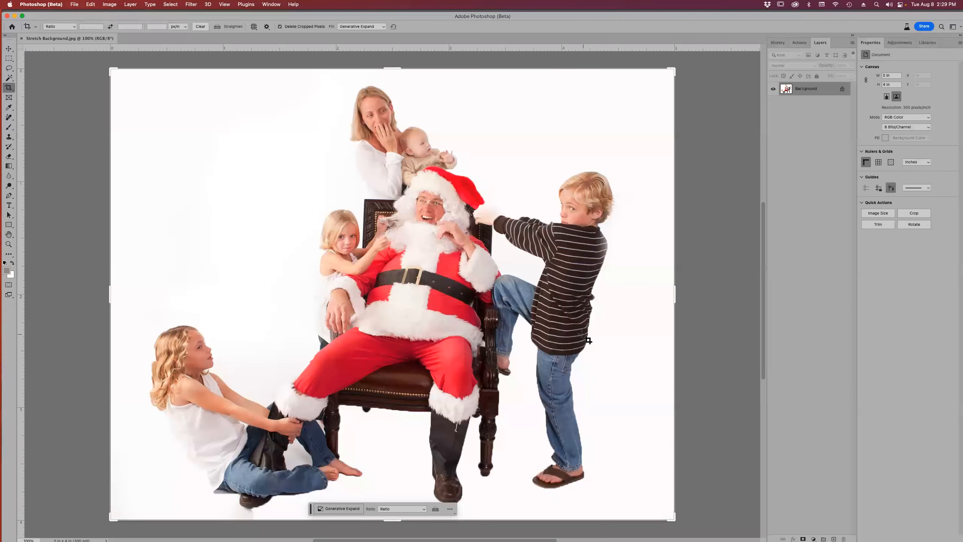
# Start adjusting the bottom edge of the crop frame around the Santa photo
pyautogui.press('super+0')
pyautogui.press('super+minus')
pyautogui.press('super+minus')
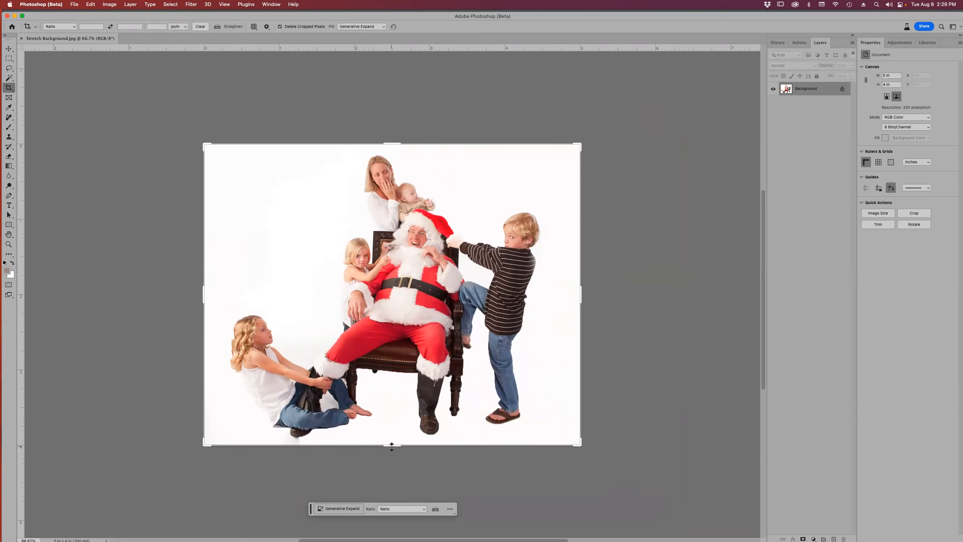
pyautogui.moveTo(391, 447); pyautogui.dragTo(393, 446)
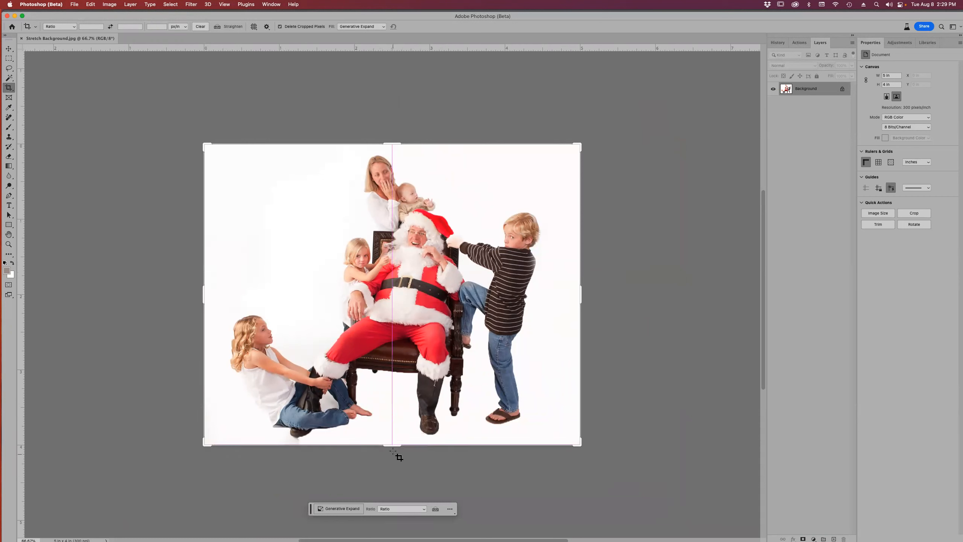
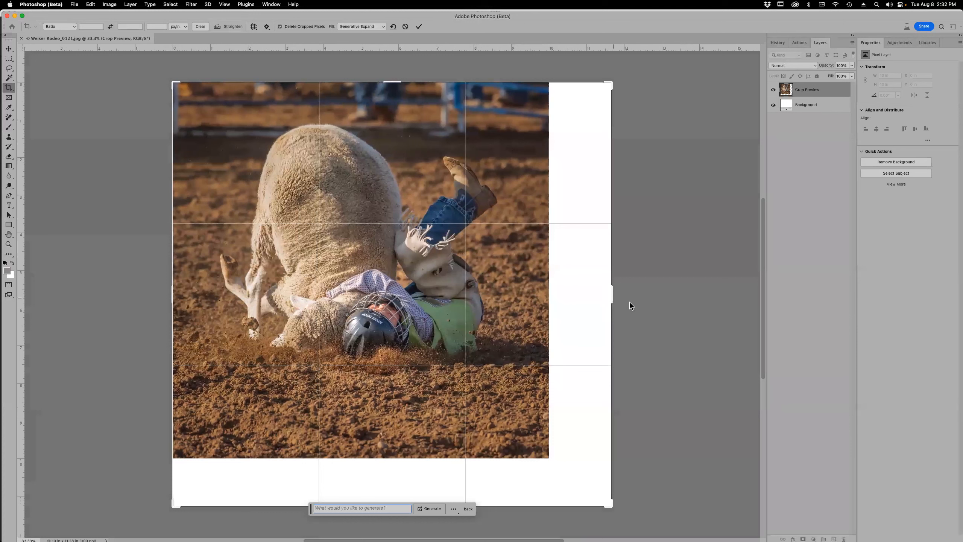
# Keep Generative Expand as the crop fill and commit the enlarged crop of Weiser Rodeo_0121.jpg to generate the blank areas
pyautogui.click(367, 27)
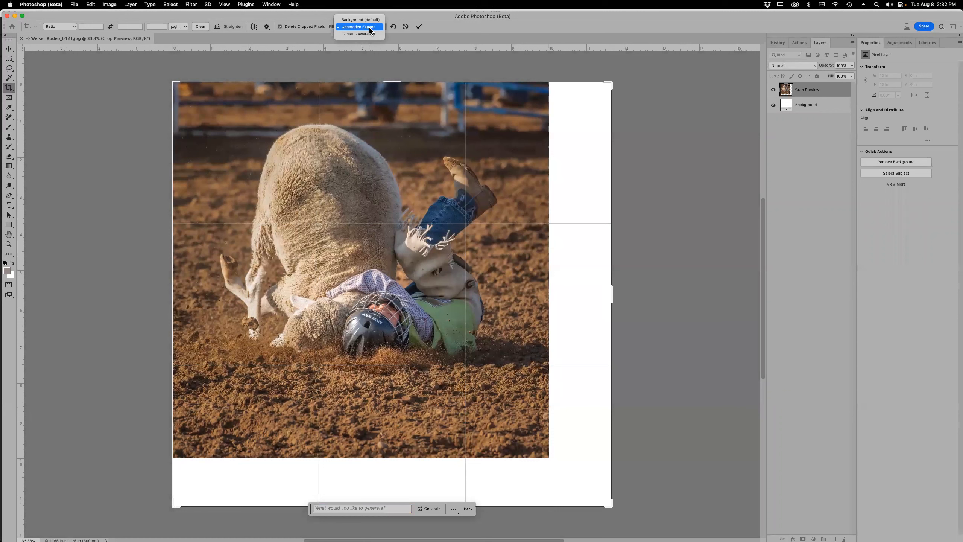
pyautogui.click(371, 28)
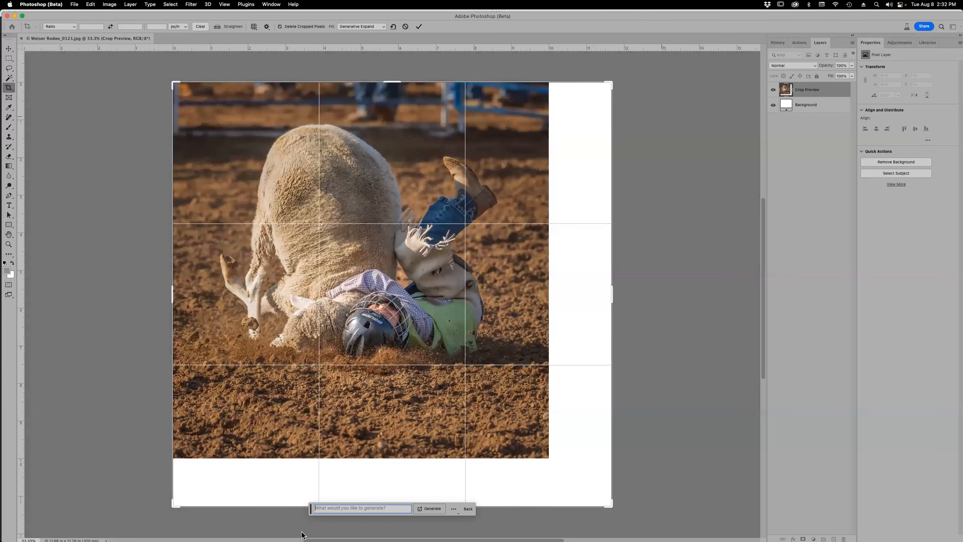
pyautogui.click(419, 26)
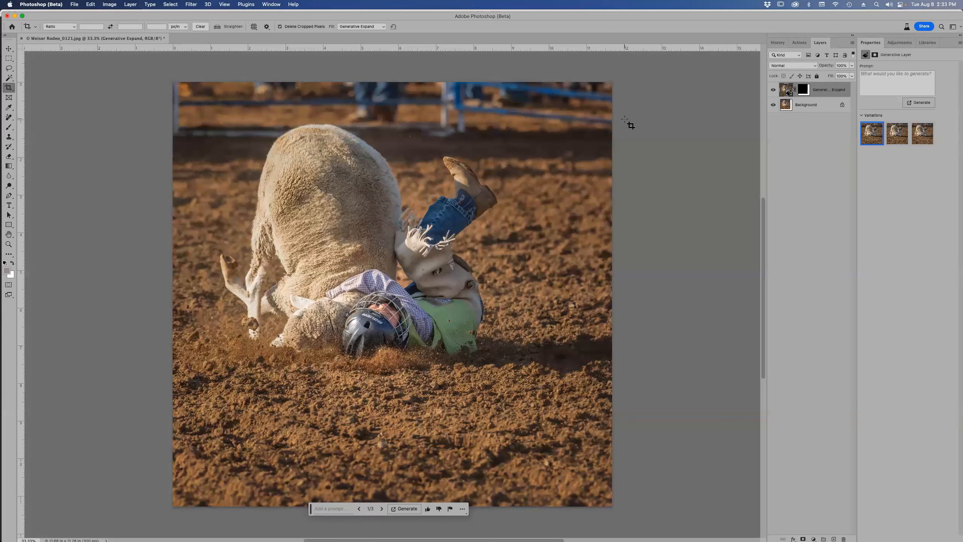
# Compare the three Generative Expand variations and choose the third one
pyautogui.click(896, 138)
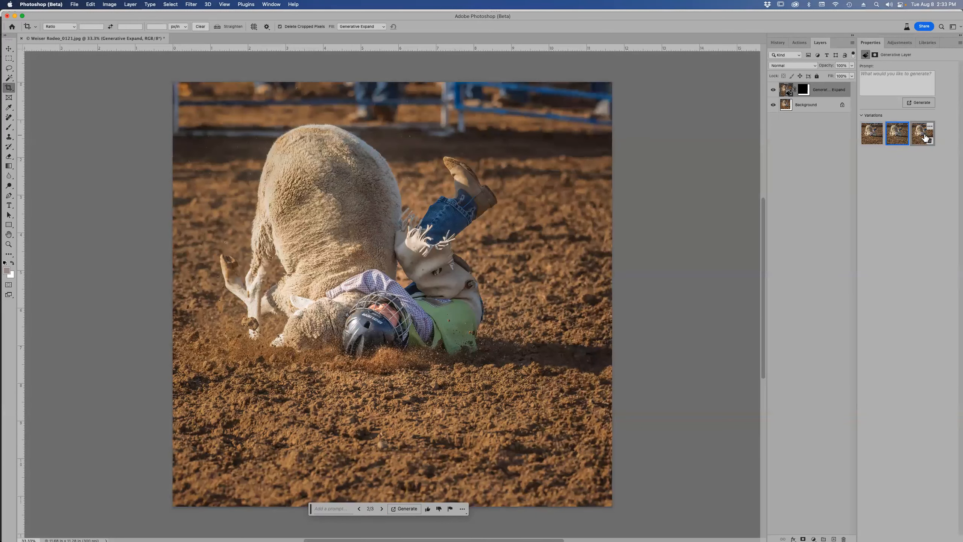
pyautogui.click(925, 137)
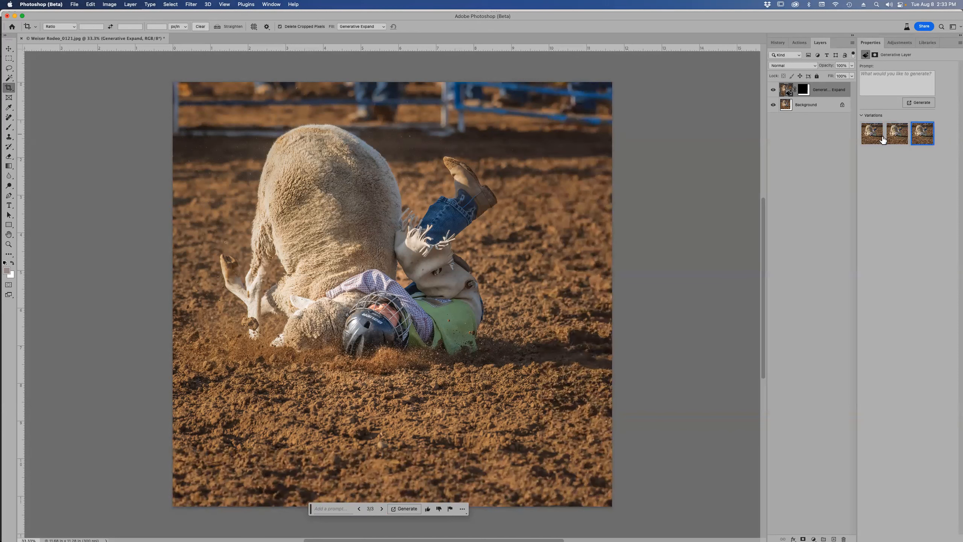
pyautogui.click(874, 140)
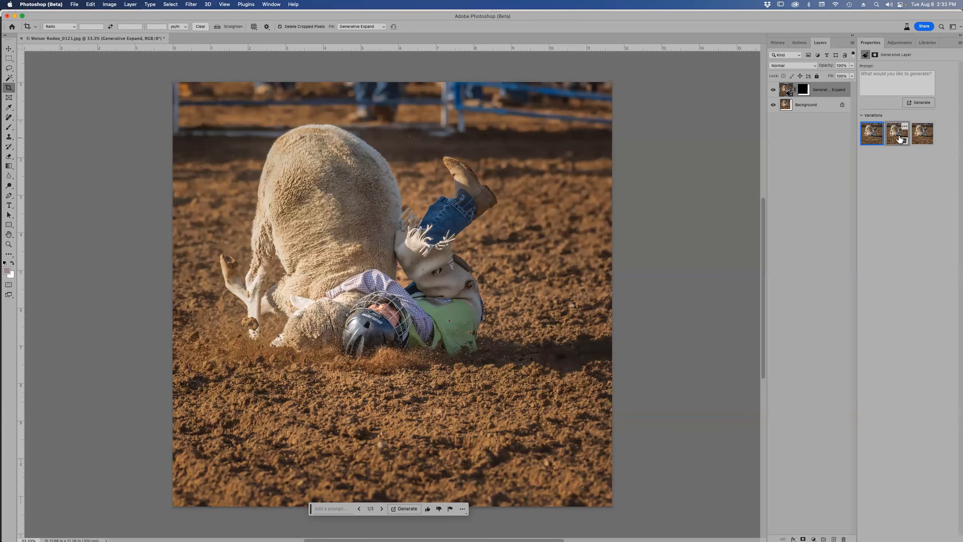
pyautogui.click(919, 135)
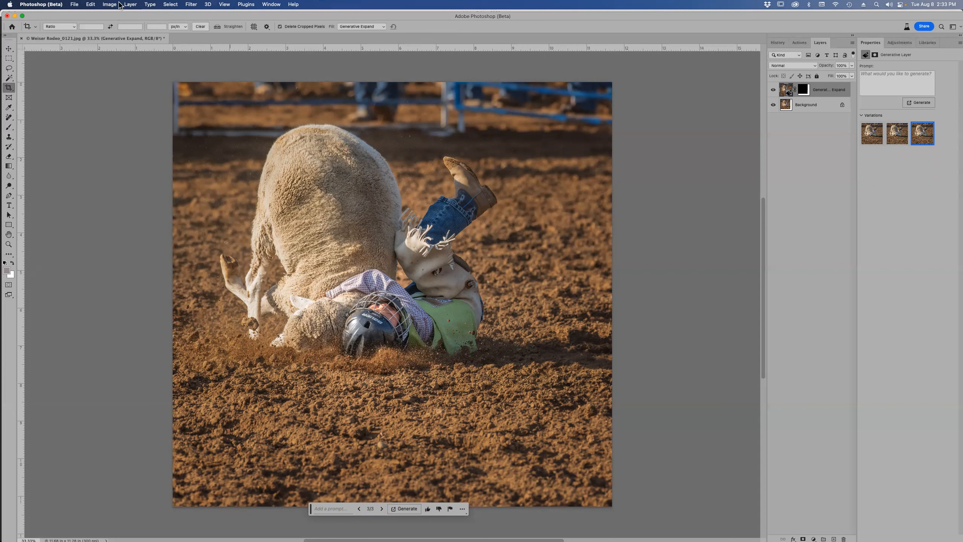
# Lasso the blue fence in the upper right of the rodeo photo and replace it using Generative Fill with an empty prompt
pyautogui.click(91, 4)
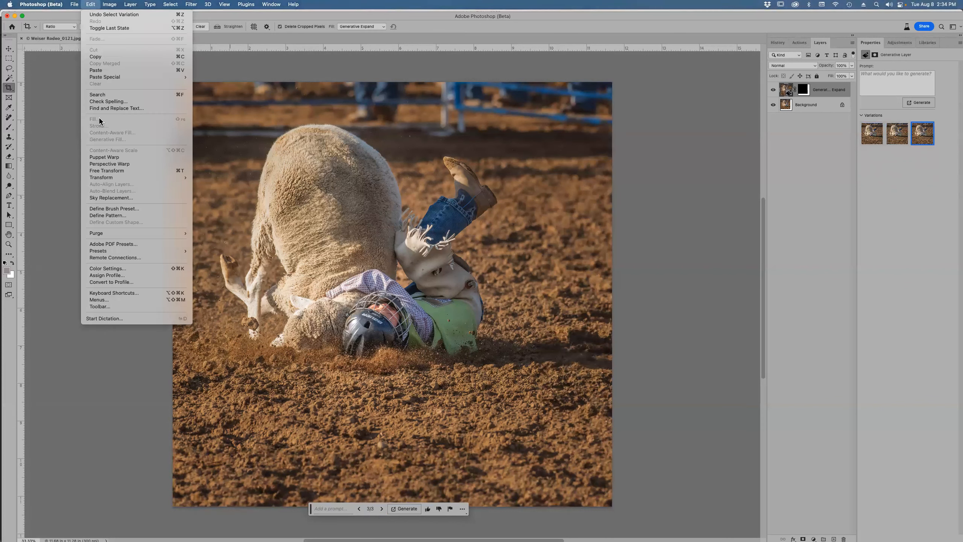
pyautogui.click(519, 32)
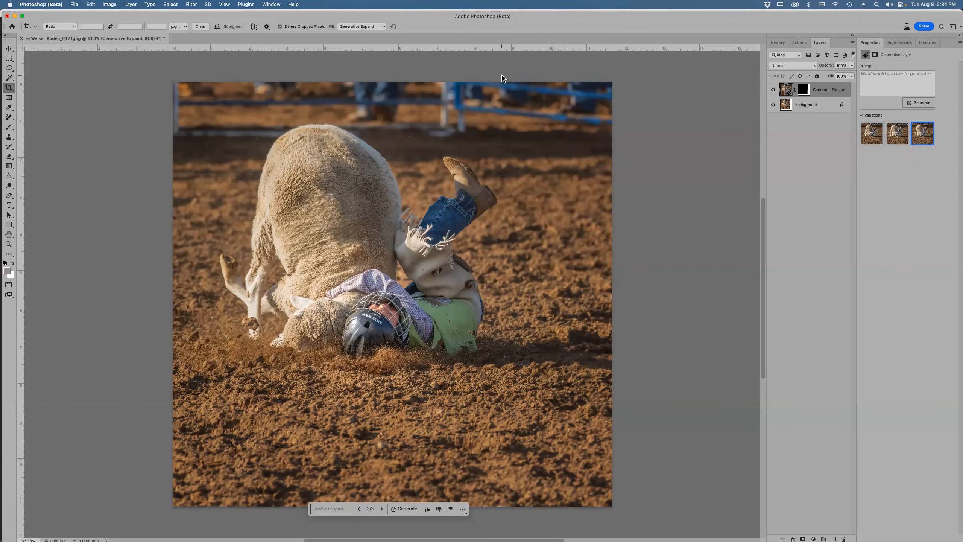
pyautogui.press('l')
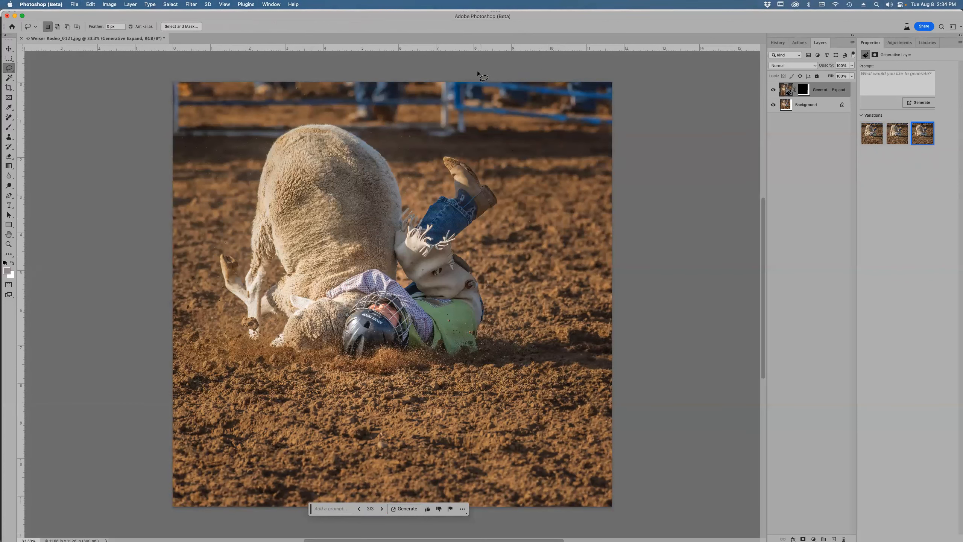
pyautogui.moveTo(465, 73)
pyautogui.mouseDown()
pyautogui.moveTo(451, 102)
pyautogui.moveTo(465, 115)
pyautogui.moveTo(612, 129)
pyautogui.moveTo(618, 115)
pyautogui.moveTo(617, 83)
pyautogui.moveTo(454, 70)
pyautogui.mouseUp()
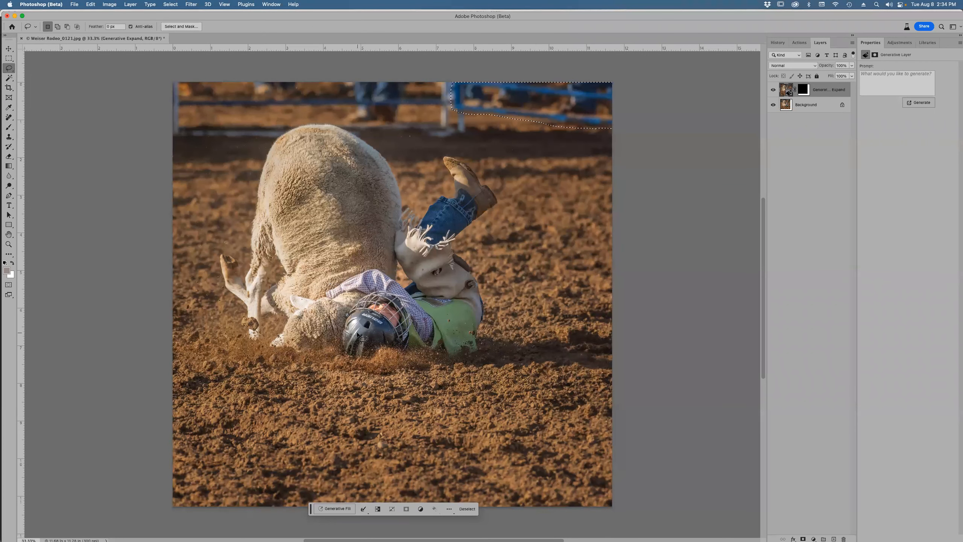
pyautogui.click(341, 509)
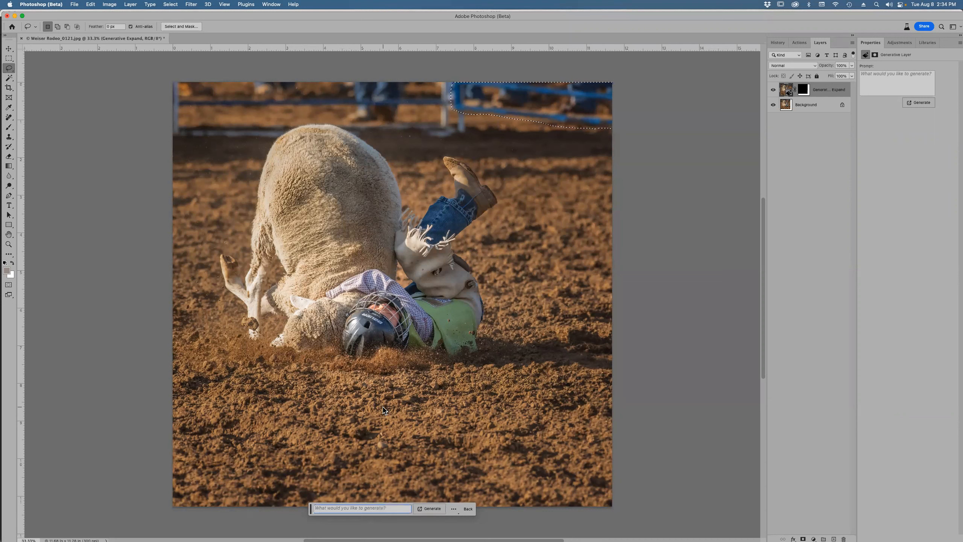
pyautogui.click(432, 509)
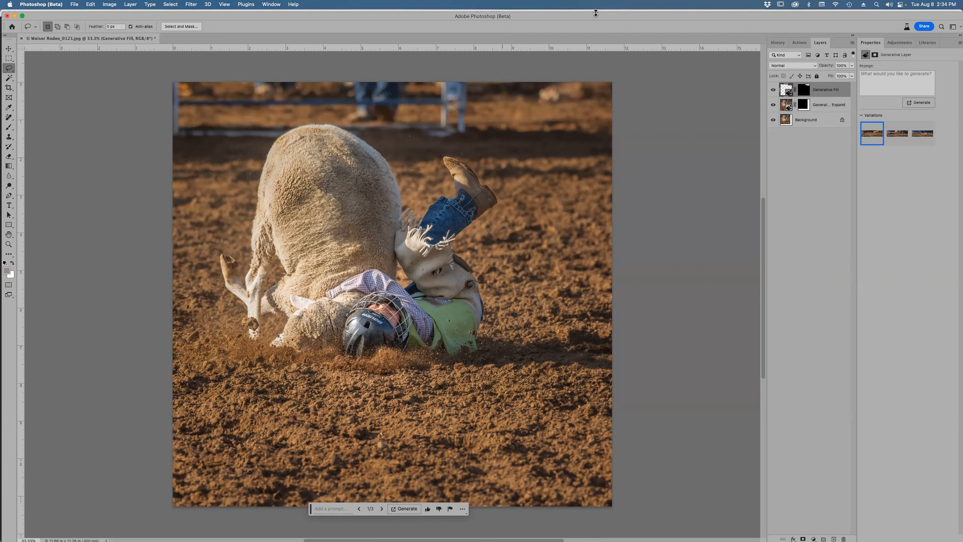
# Compare the three Generative Fill variations for the fence area and keep the first one
pyautogui.click(903, 140)
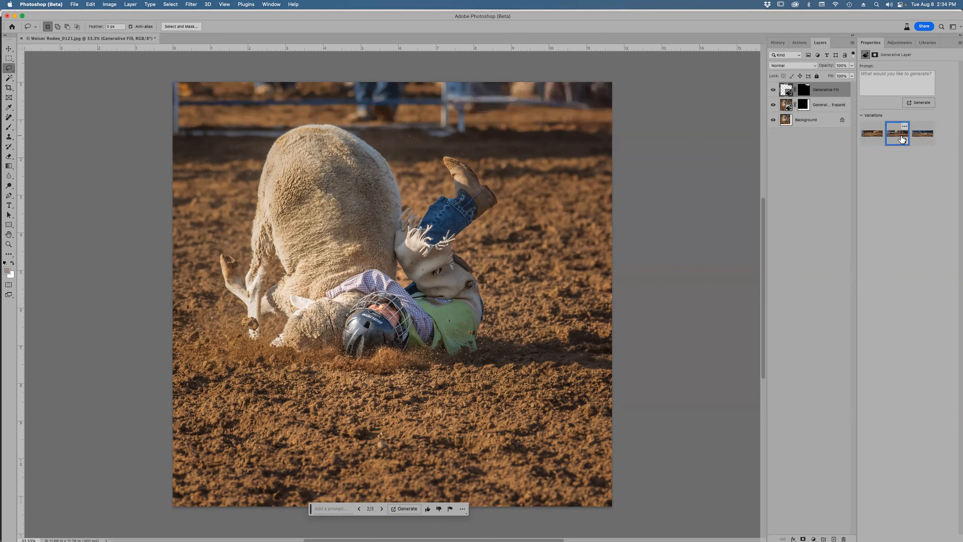
pyautogui.click(923, 136)
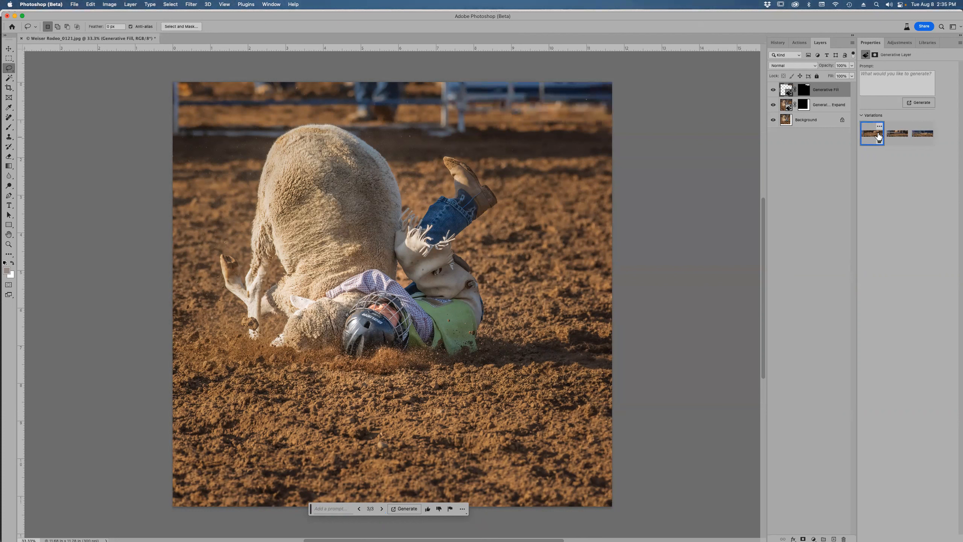
pyautogui.click(879, 136)
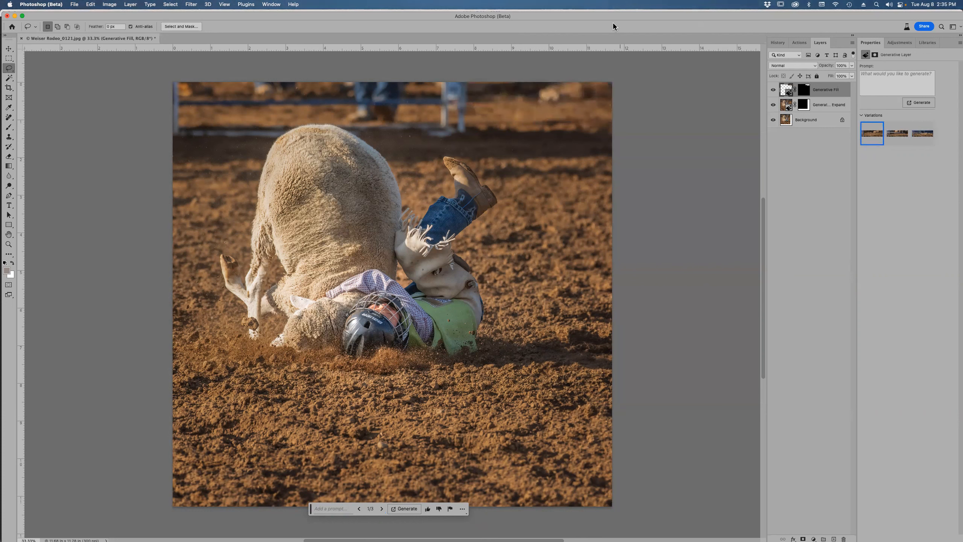